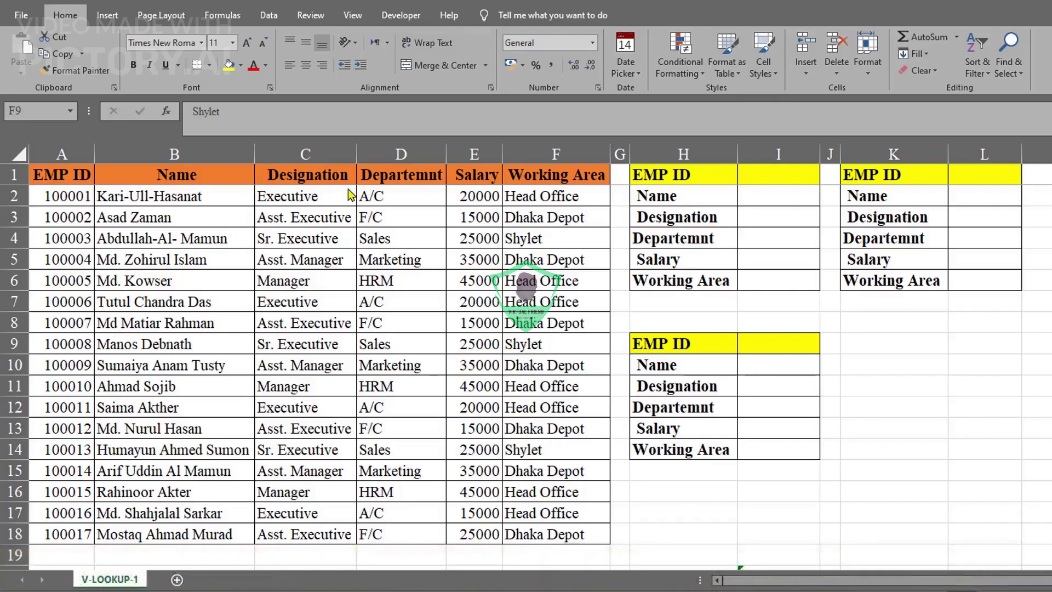
Step: Examine the employee table in columns A to F and the three blank employee lookup forms beside it
left_click(56, 181)
left_click_drag(115, 202, 525, 526)
left_click_drag(71, 175, 531, 177)
left_click(322, 293)
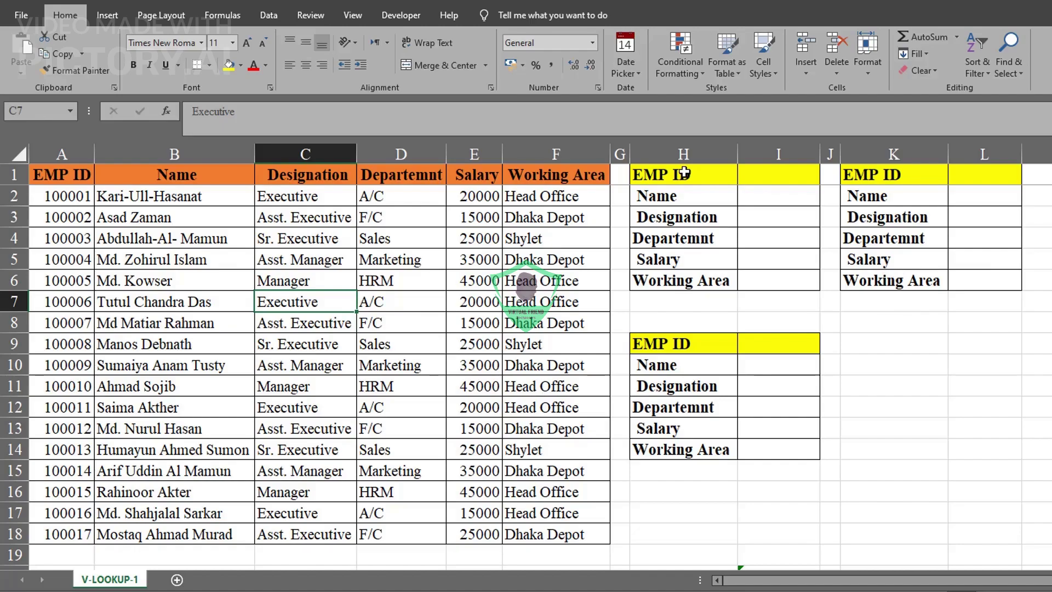
left_click_drag(683, 173, 789, 282)
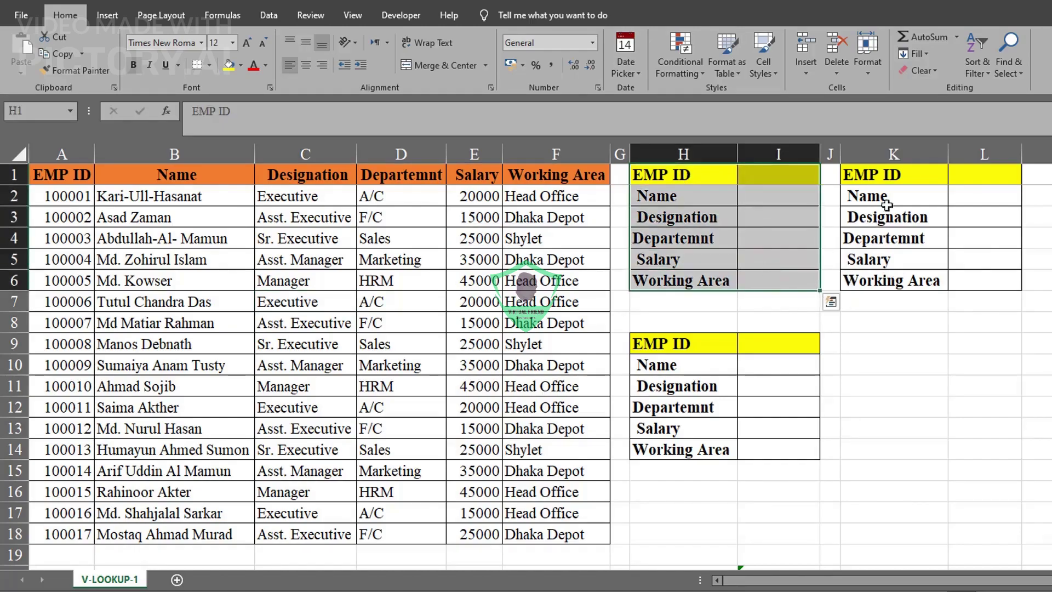
left_click_drag(894, 175, 892, 279)
left_click_drag(671, 345, 770, 451)
left_click(770, 201)
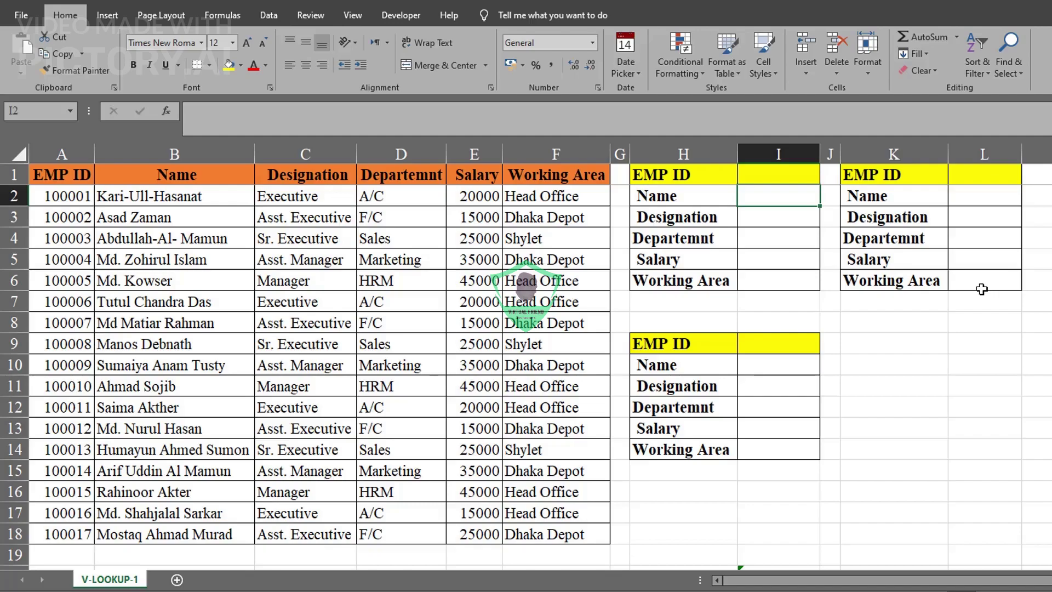
left_click_drag(692, 174, 977, 461)
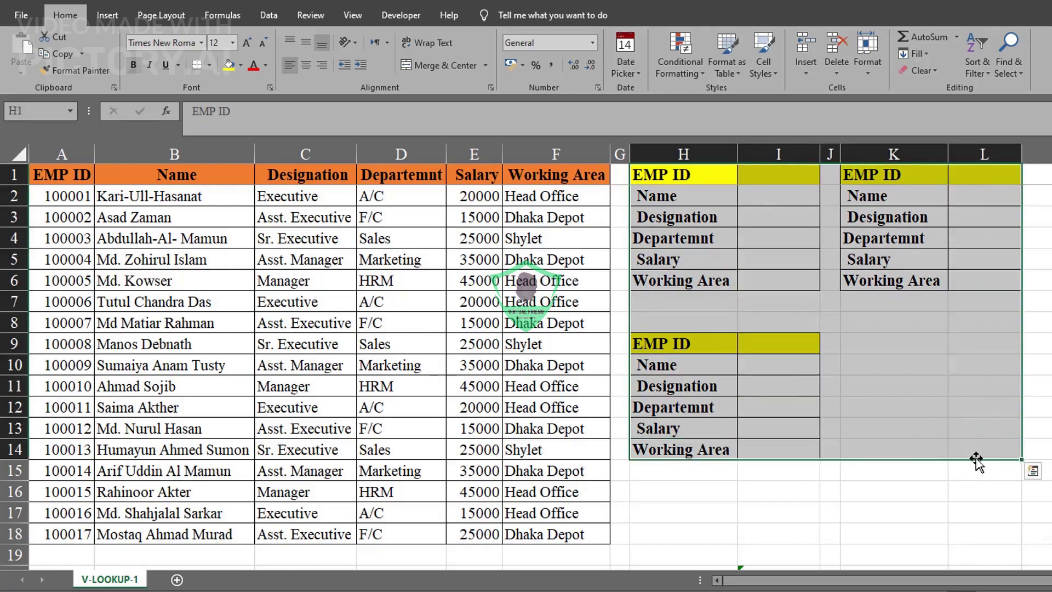
left_click(794, 238)
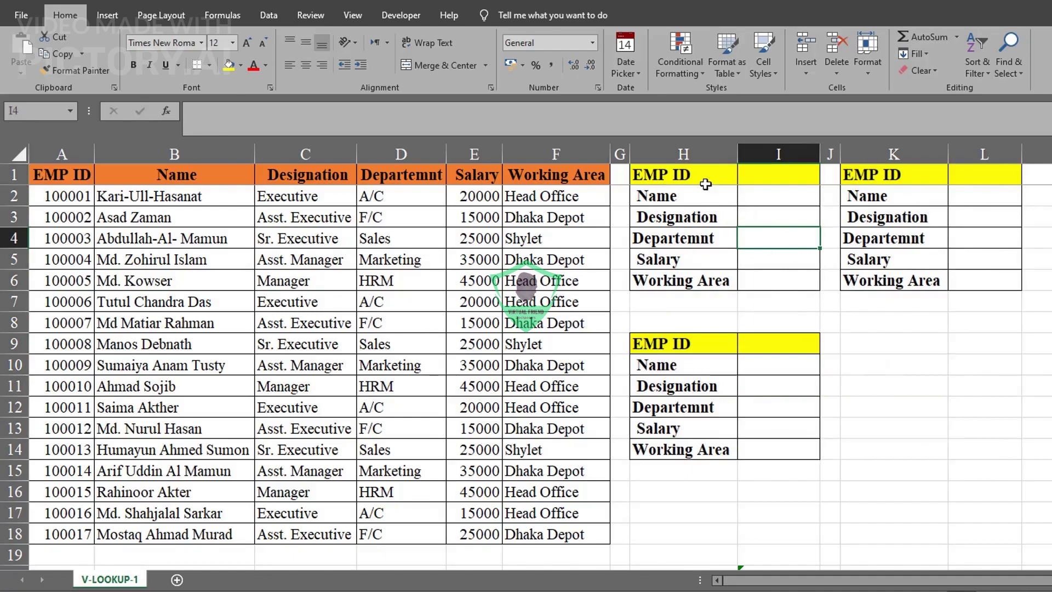
Step: Review the first lookup form's fields in H1:I6 against the employee data in A1:F18
left_click_drag(700, 174, 764, 279)
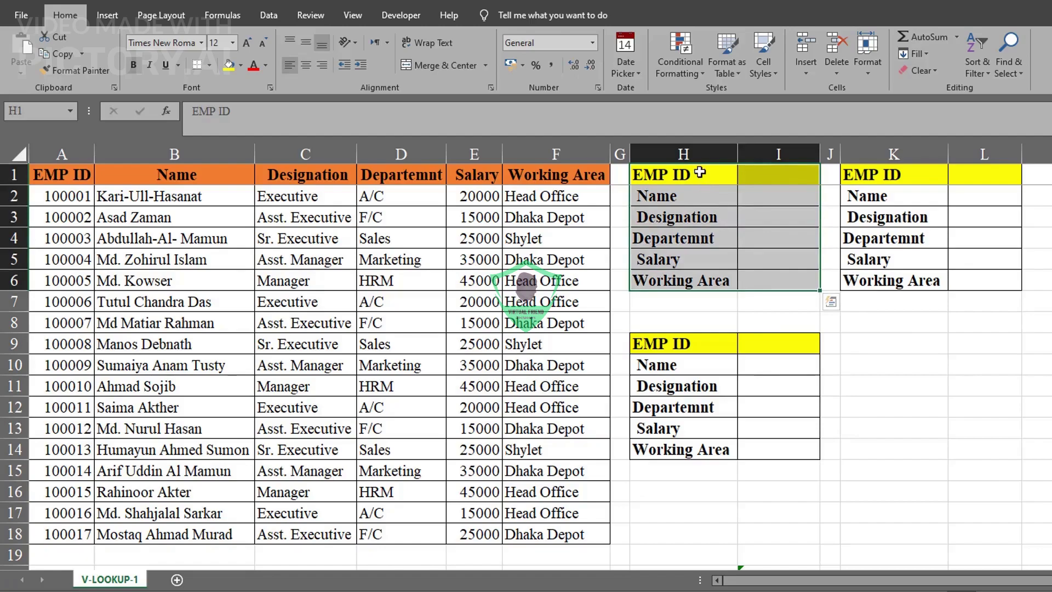
left_click(780, 174)
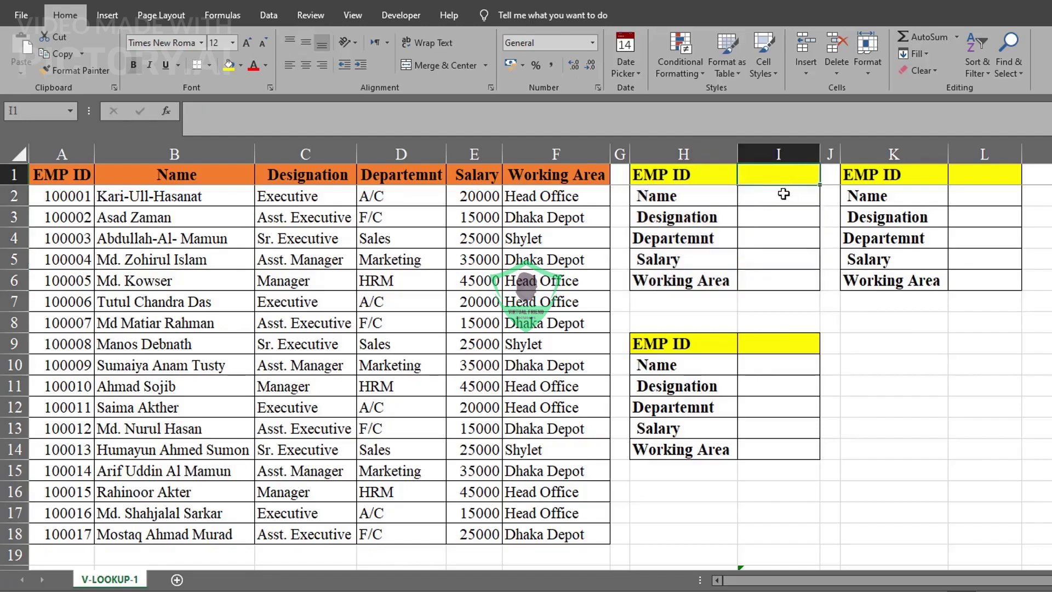
left_click(784, 195)
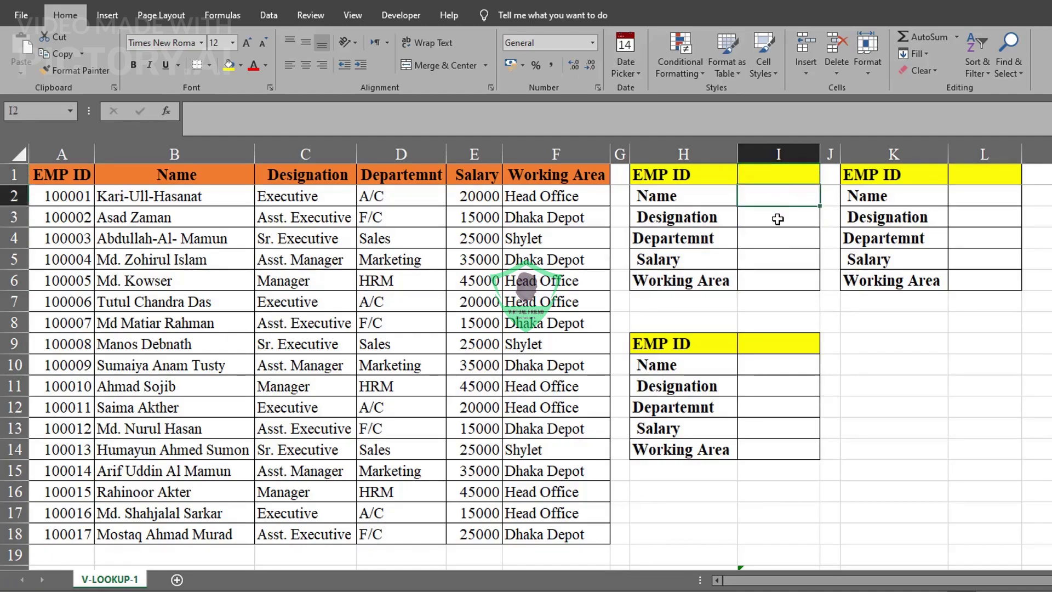
left_click(778, 219)
left_click(771, 242)
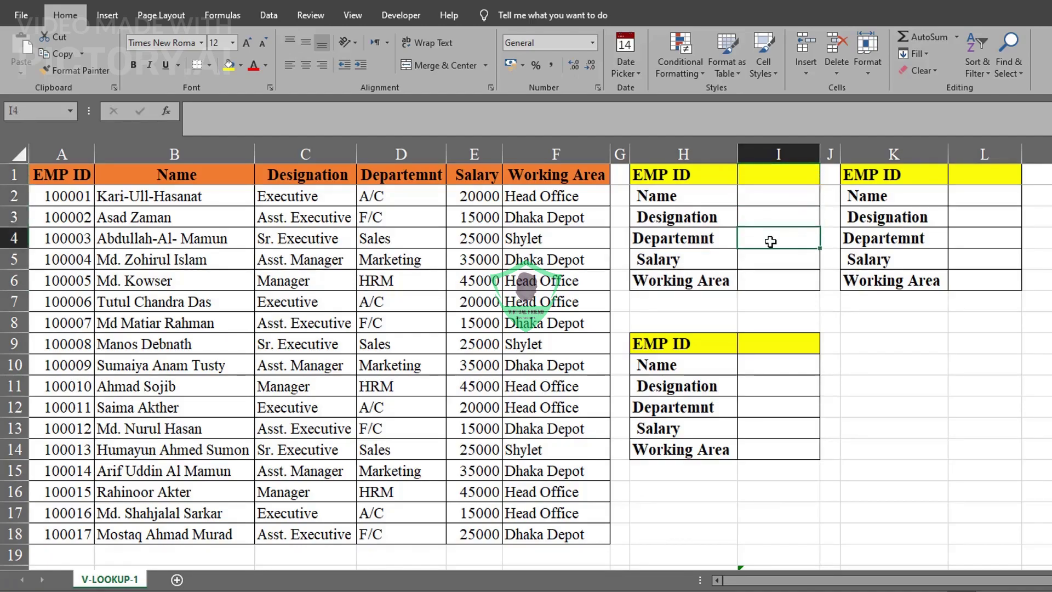
left_click(771, 260)
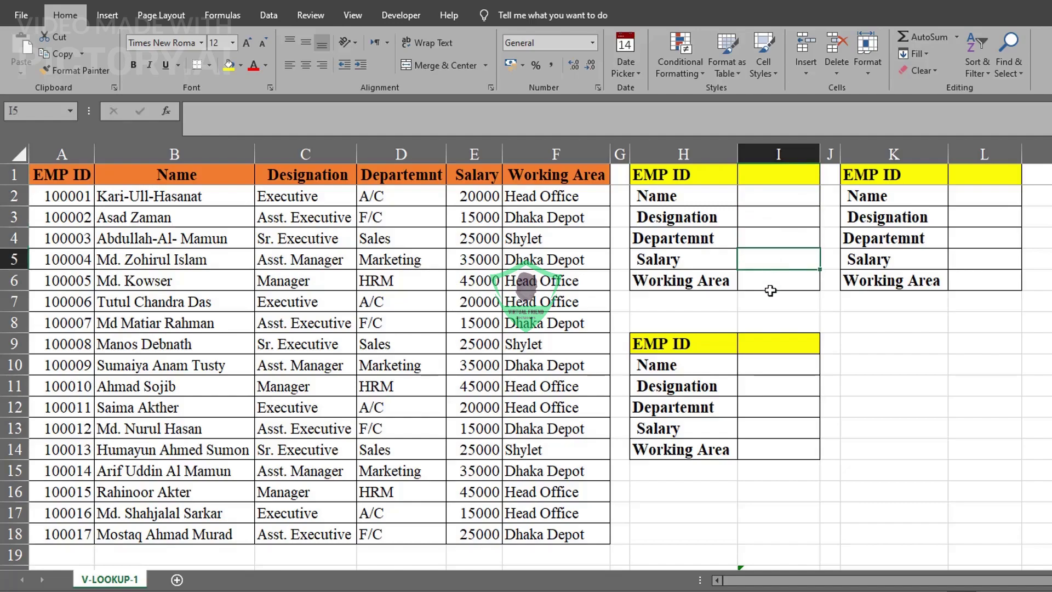
left_click_drag(57, 174, 535, 528)
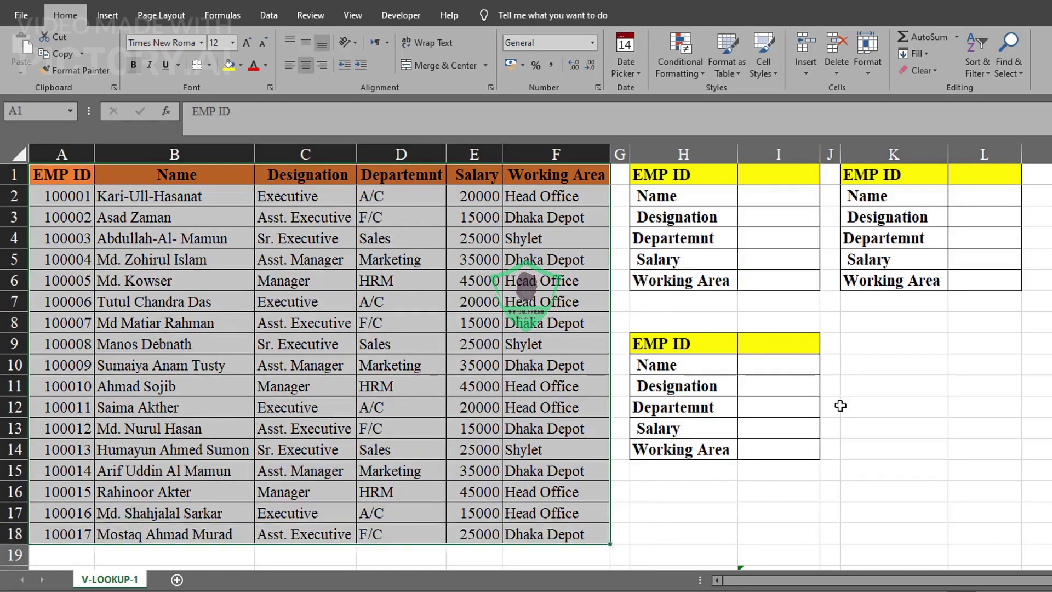
left_click(844, 405)
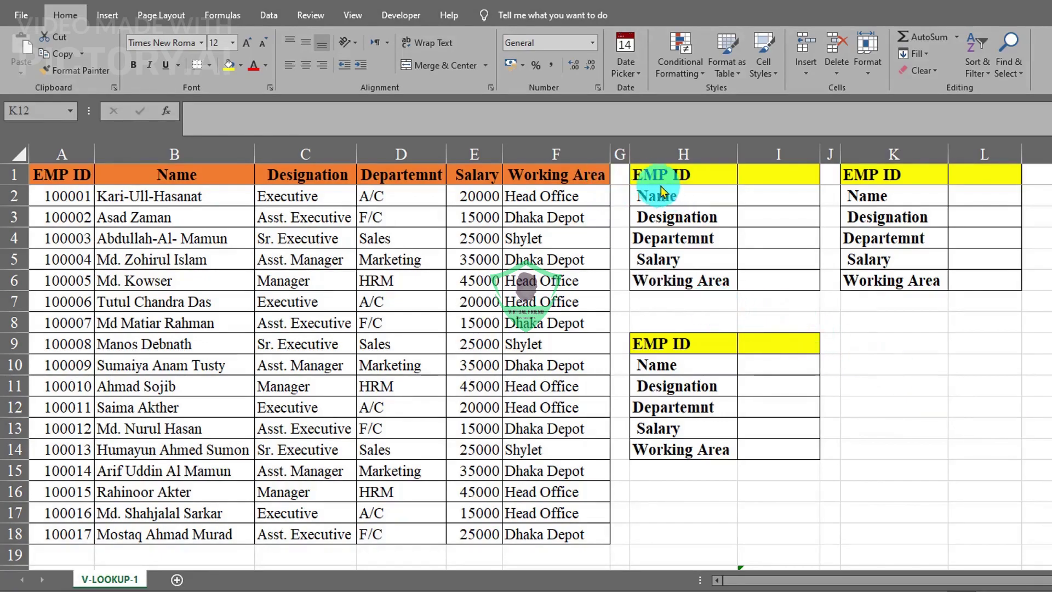
Step: Add list data validation to cell I1, using the employee IDs in =$A$2:$A$18 as the source
left_click(783, 173)
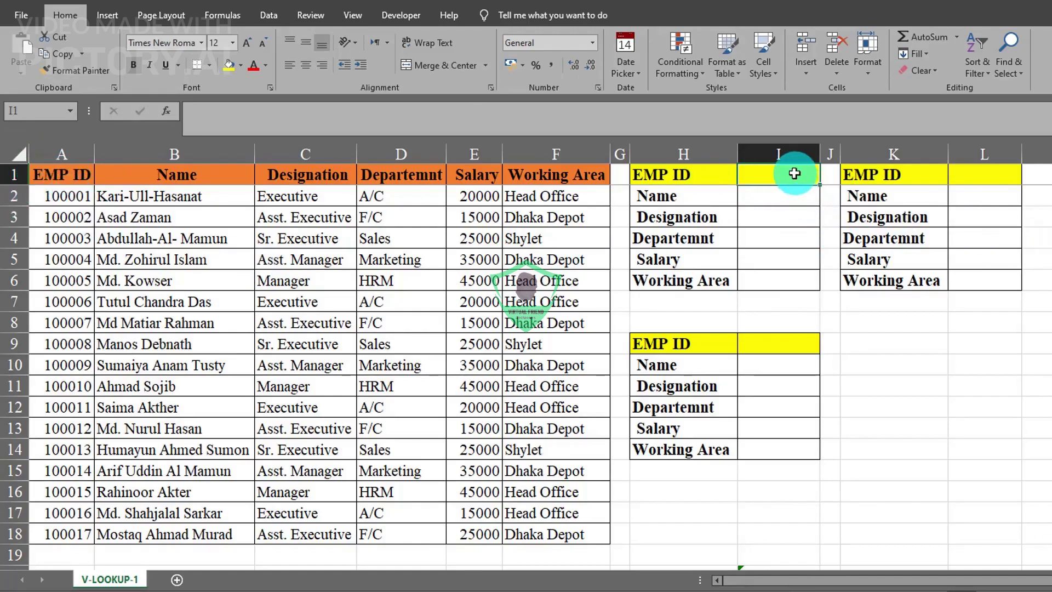
left_click(271, 15)
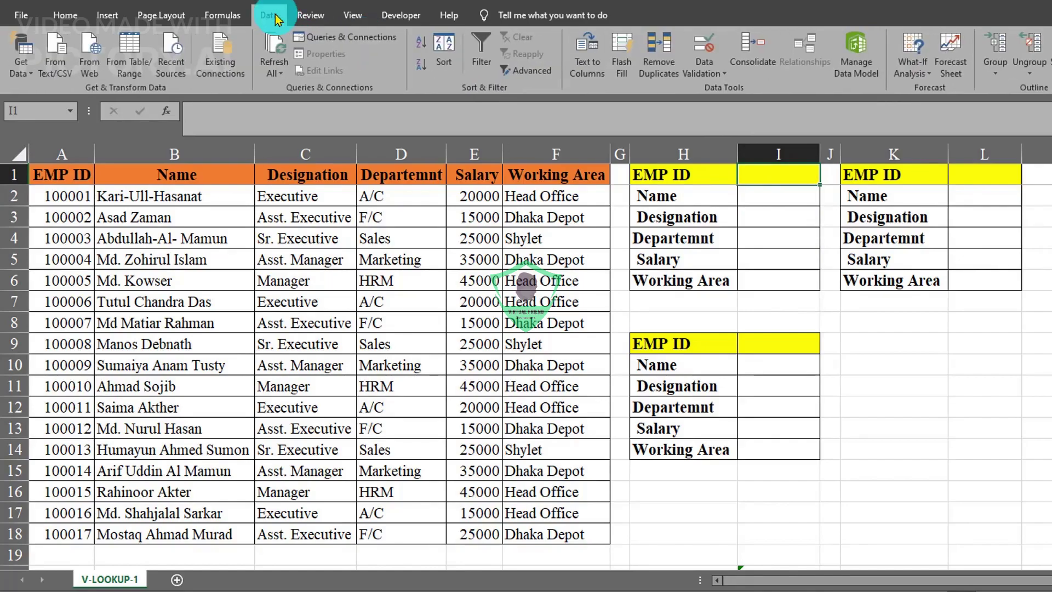
left_click(727, 72)
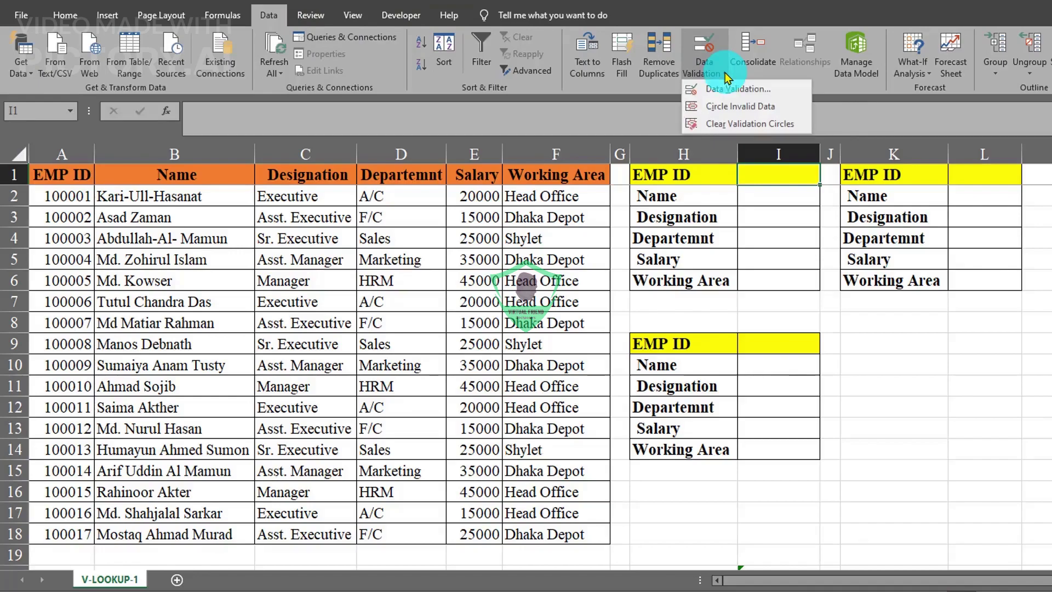
left_click(729, 90)
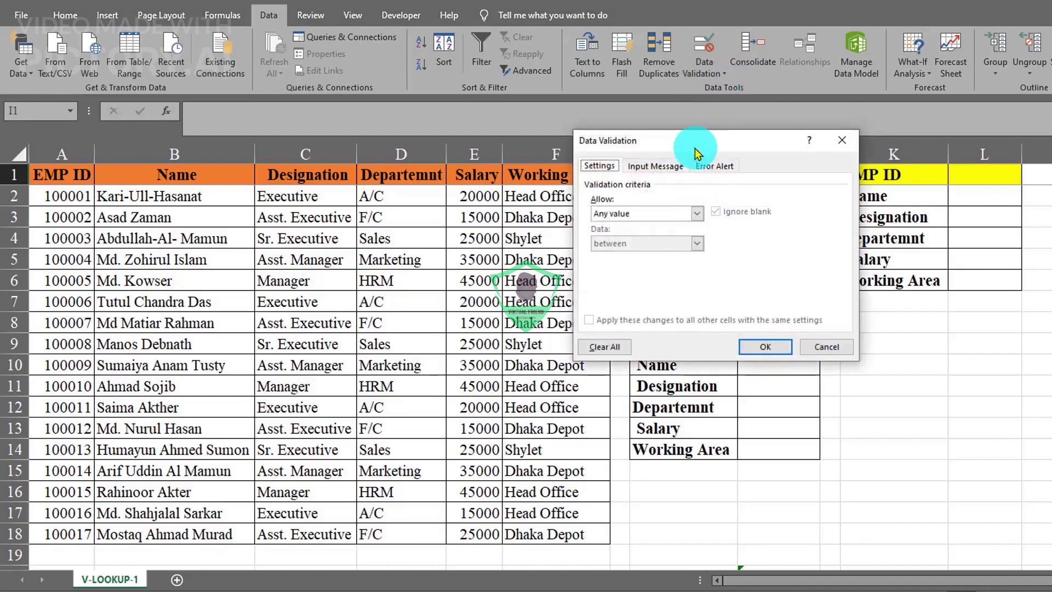
left_click_drag(700, 143, 572, 133)
left_click(571, 196)
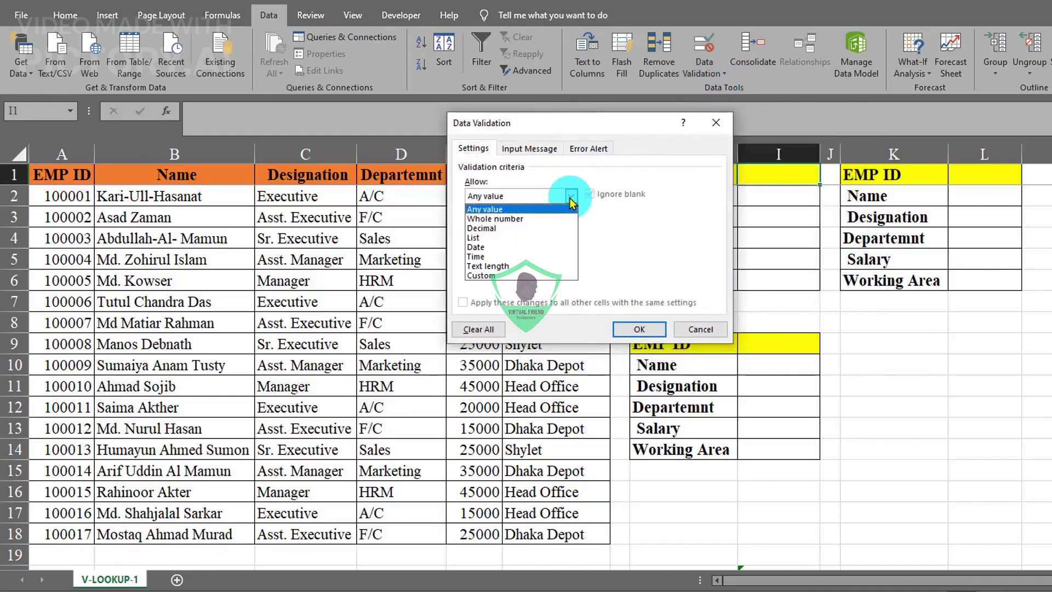
left_click(534, 237)
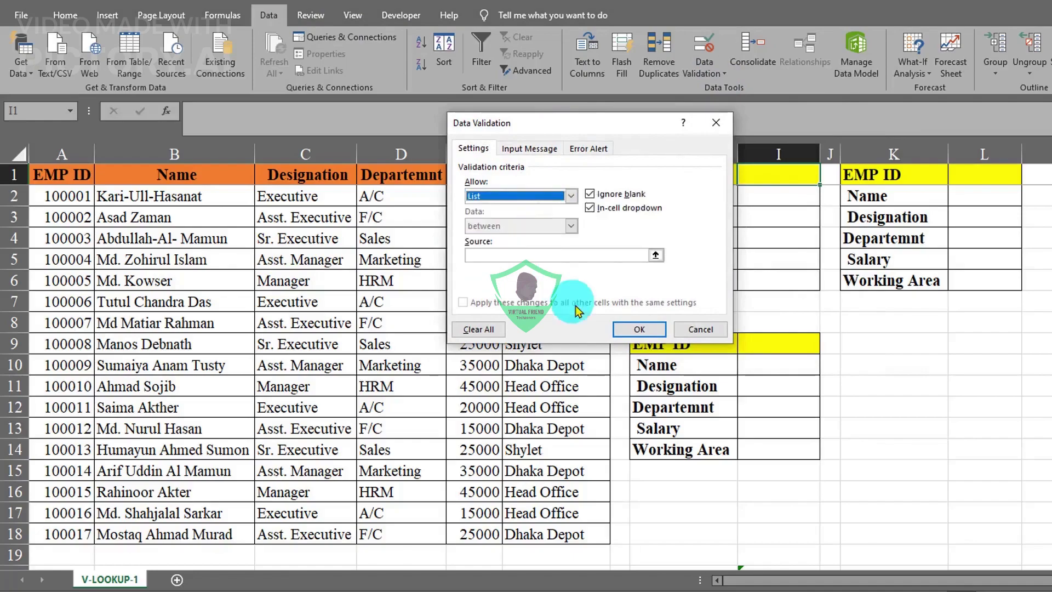
left_click(655, 256)
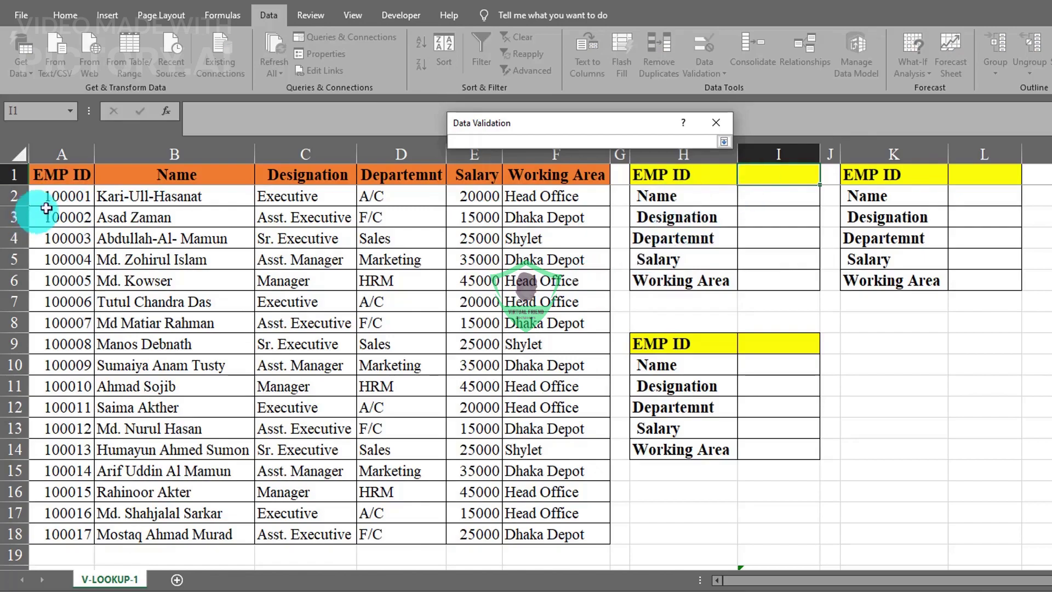
left_click_drag(70, 195, 72, 541)
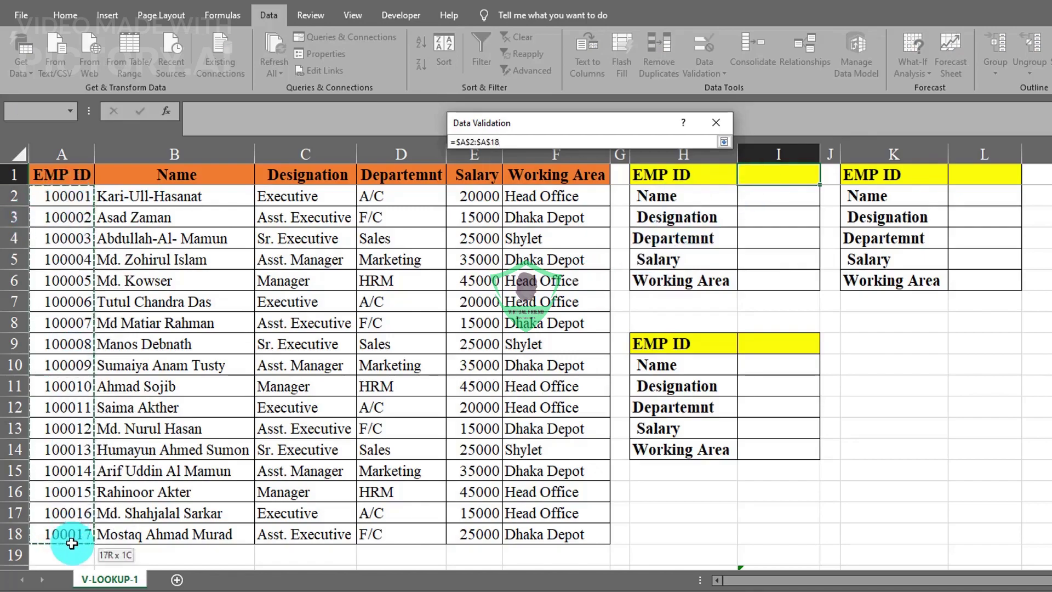
left_click(724, 141)
left_click(639, 329)
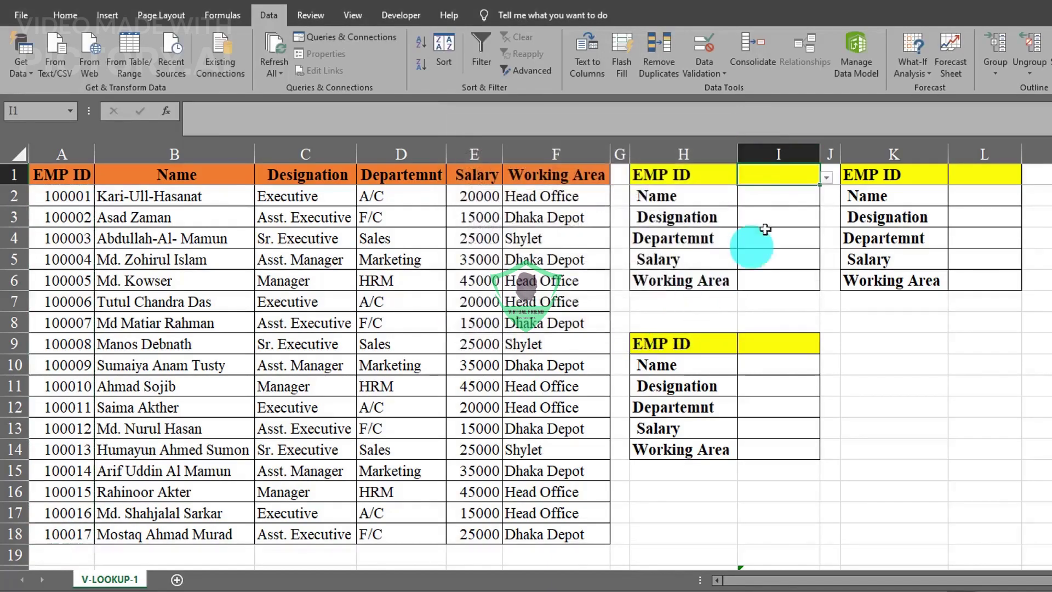
Step: Choose the second employee ID from the drop-down list in cell I1
left_click(761, 219)
left_click(782, 179)
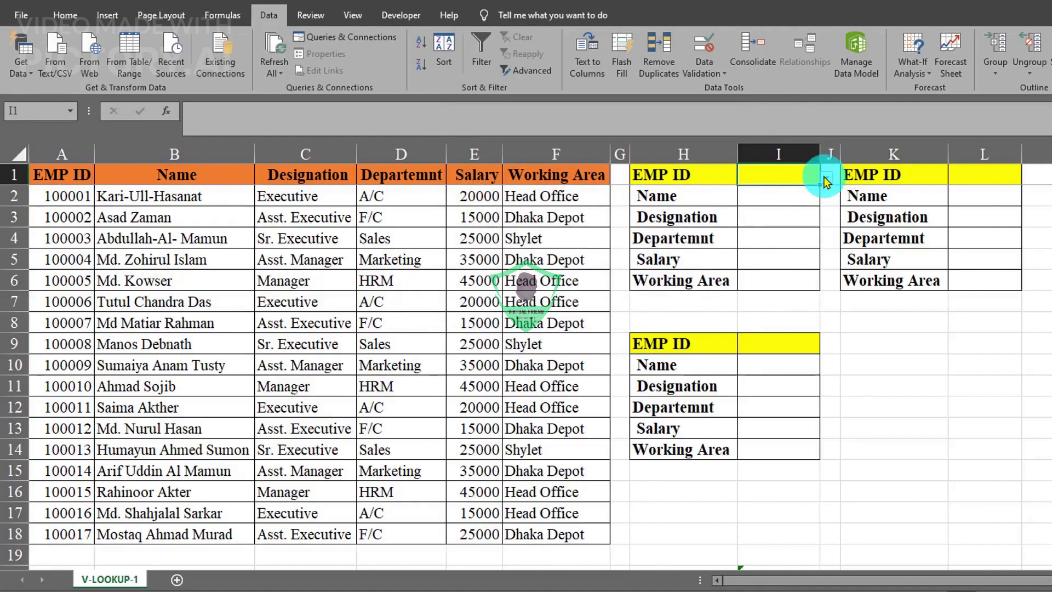
left_click(825, 179)
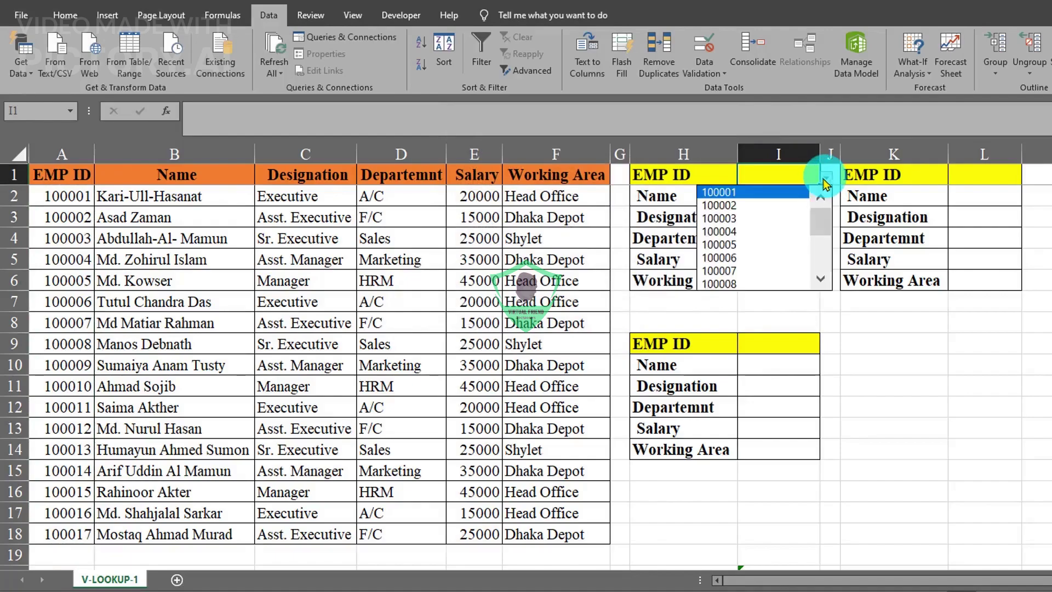
left_click(770, 206)
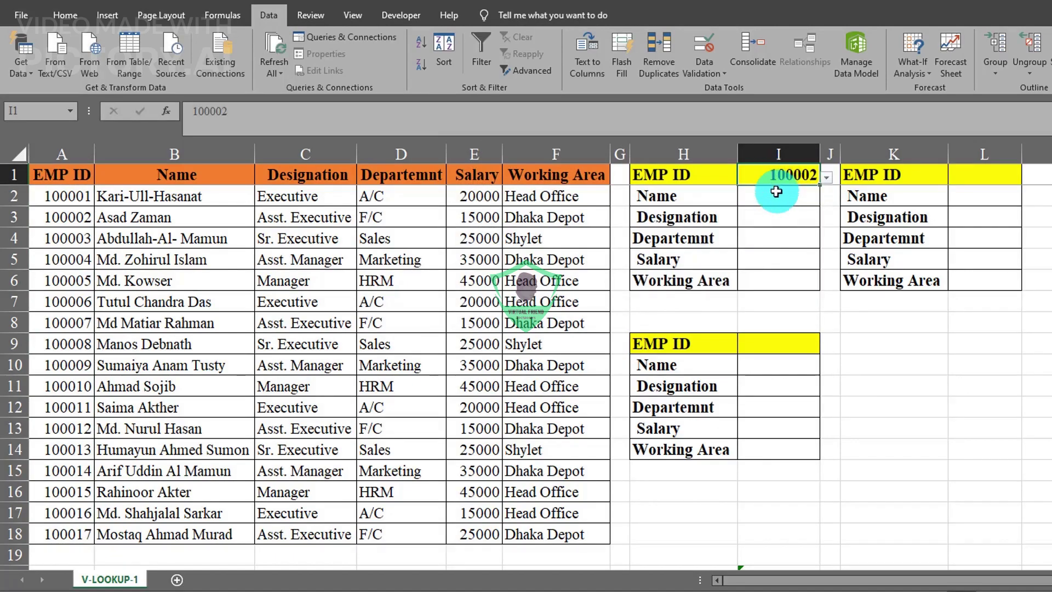
Step: Begin a VLOOKUP formula in the first form's Name cell I2, with cell I1 as the lookup value
left_click_drag(777, 192, 768, 277)
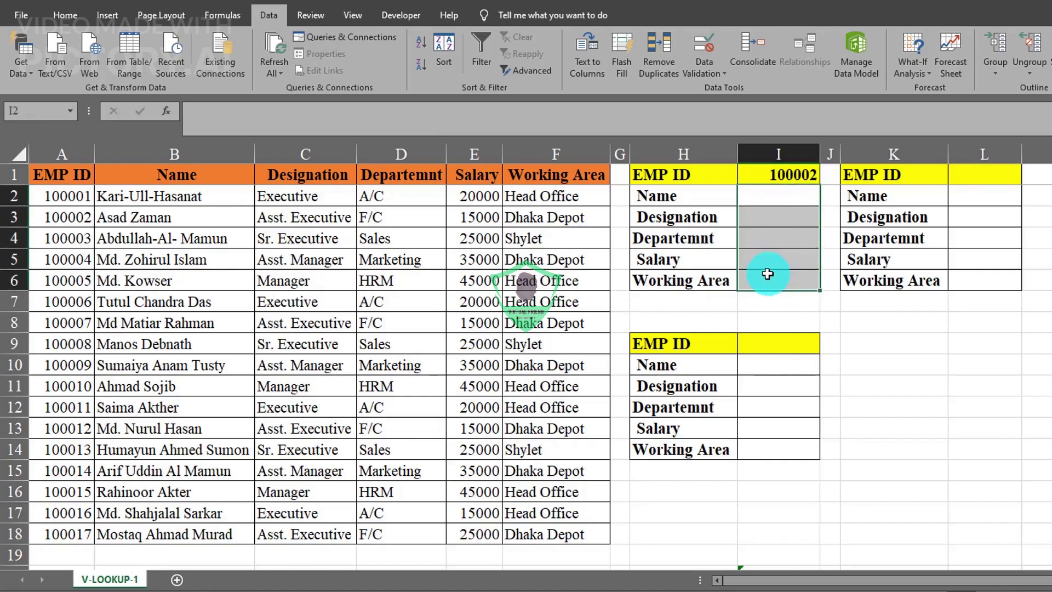
left_click(778, 195)
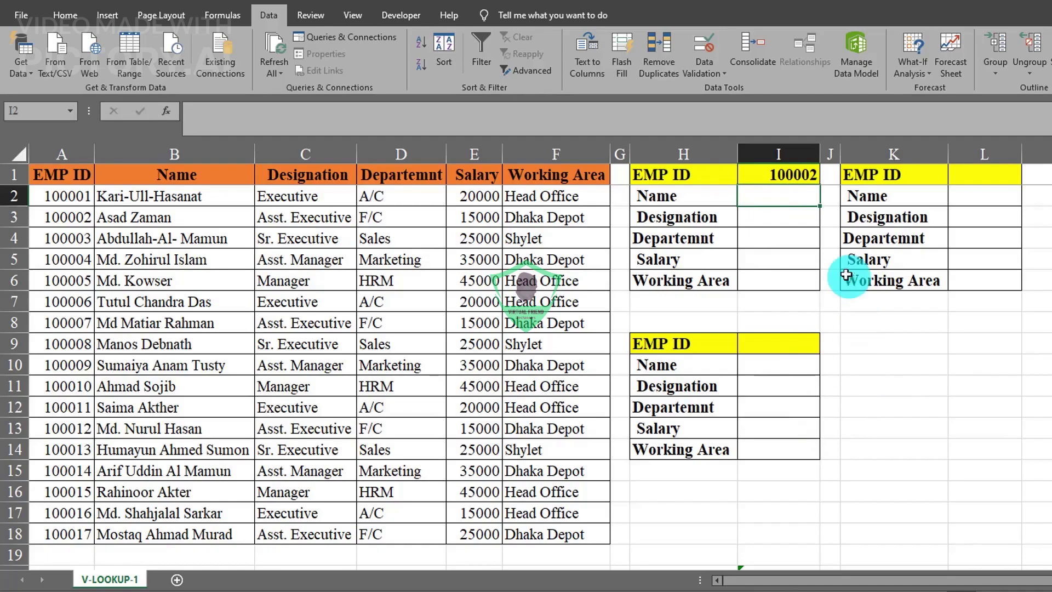
type("=")
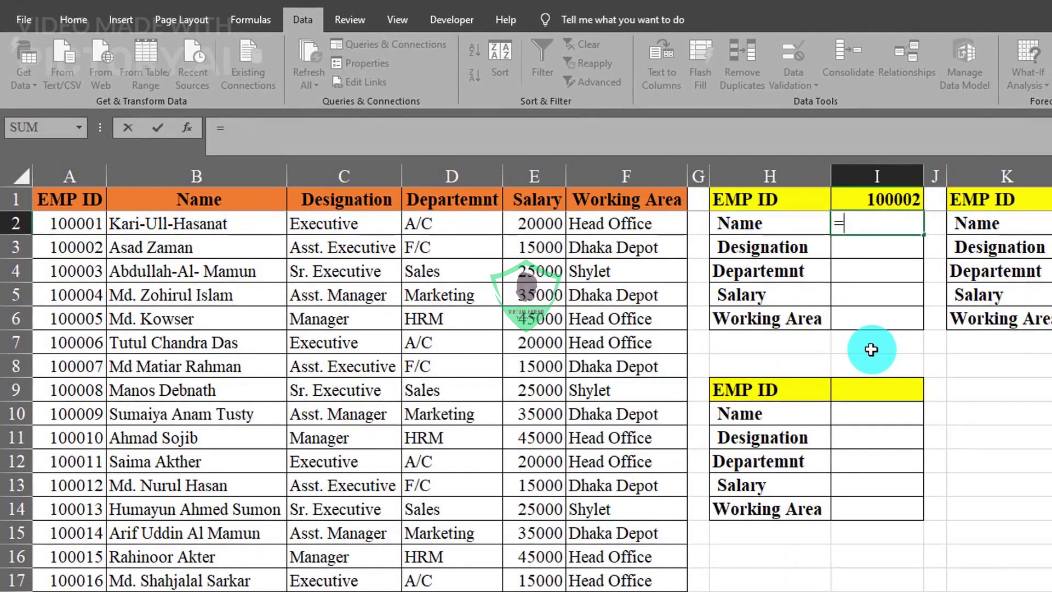
type("vlo")
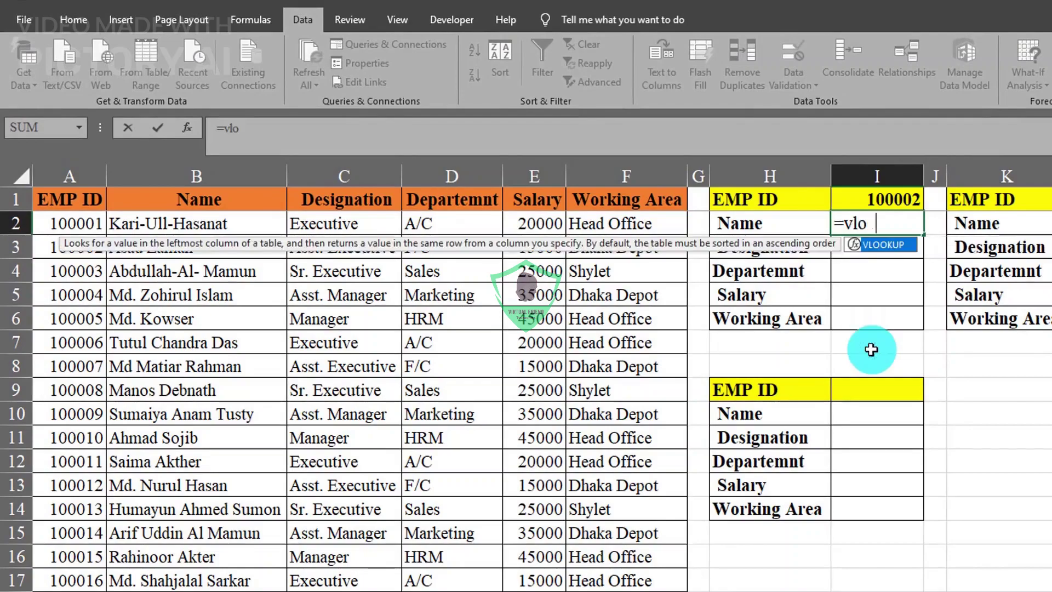
type("okup")
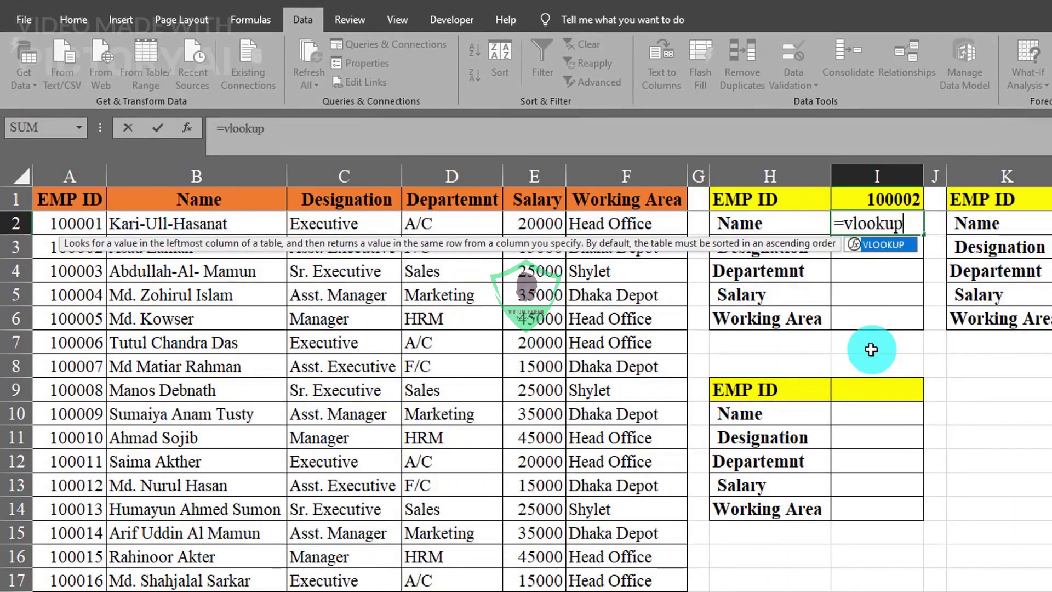
double_click(890, 253)
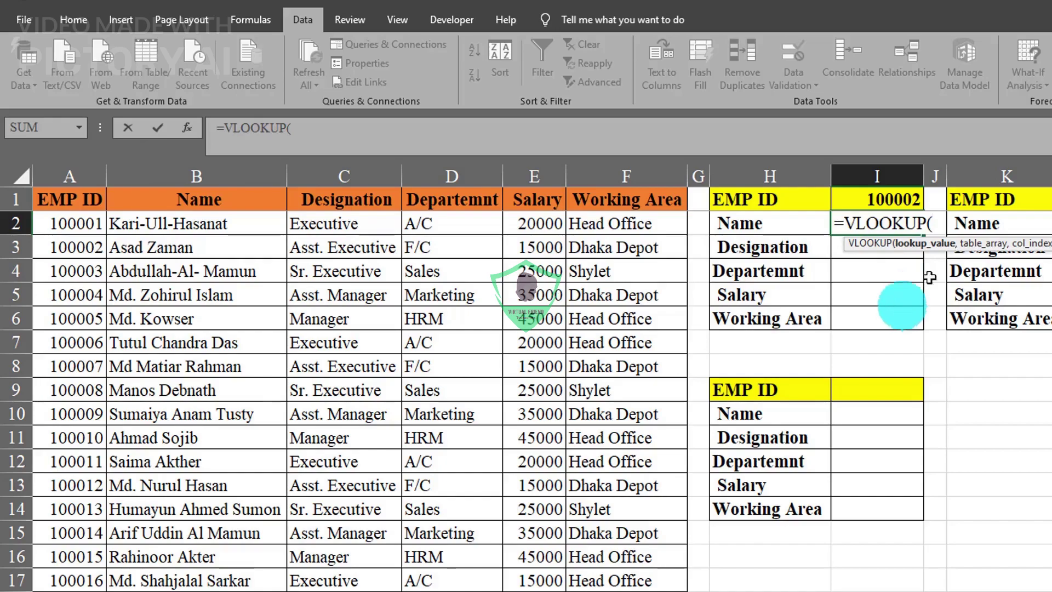
left_click_drag(970, 241, 892, 260)
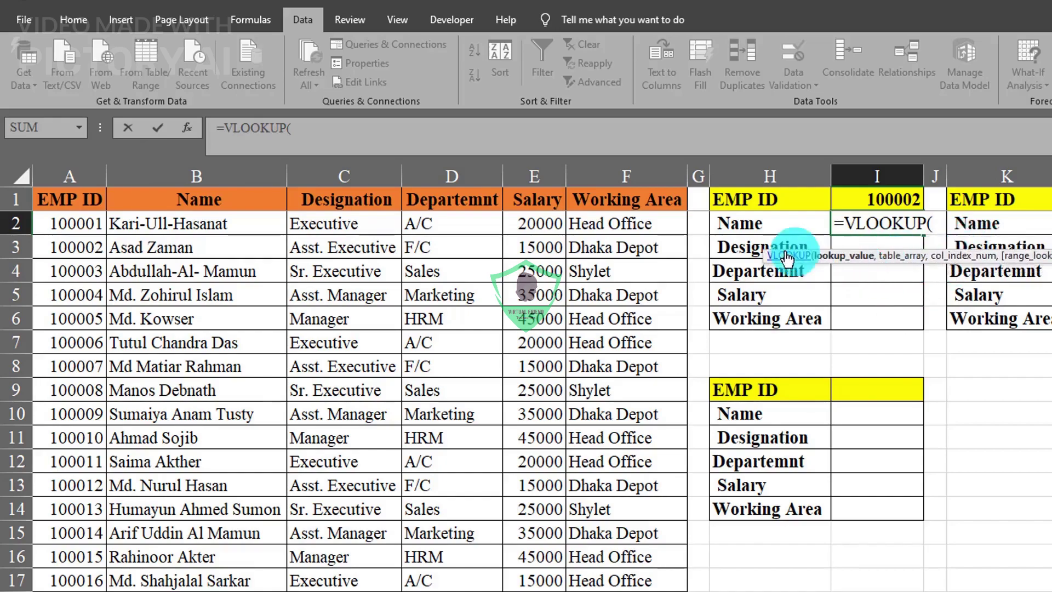
left_click_drag(899, 254, 909, 243)
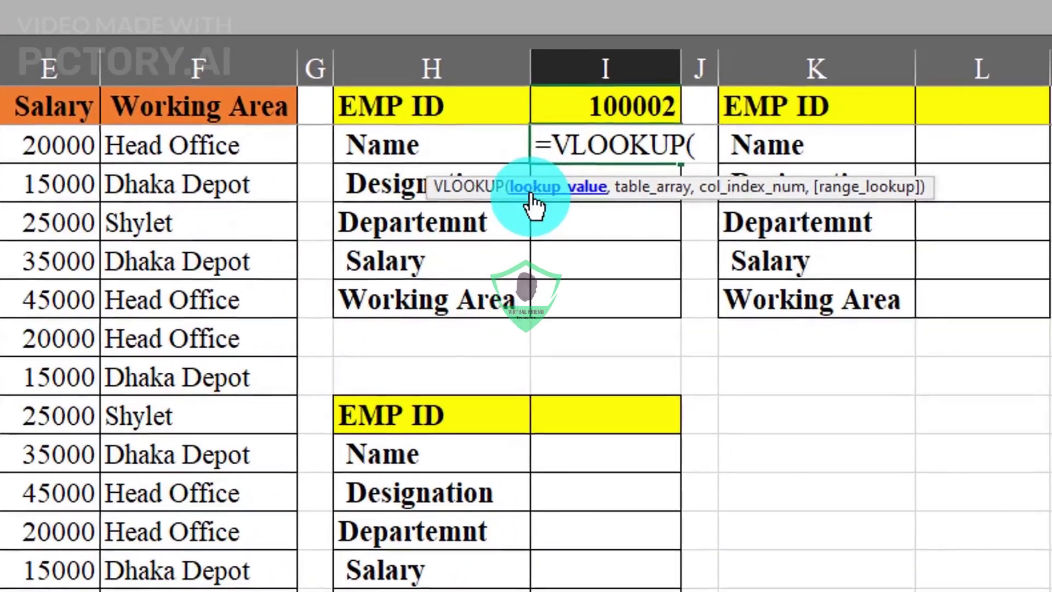
left_click_drag(706, 199, 706, 211)
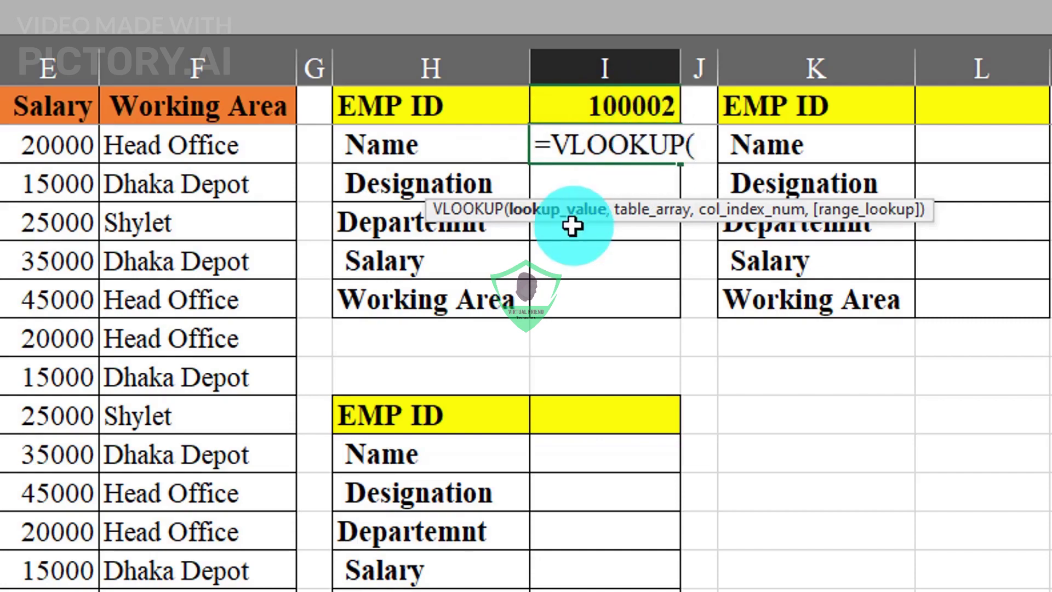
left_click(613, 105)
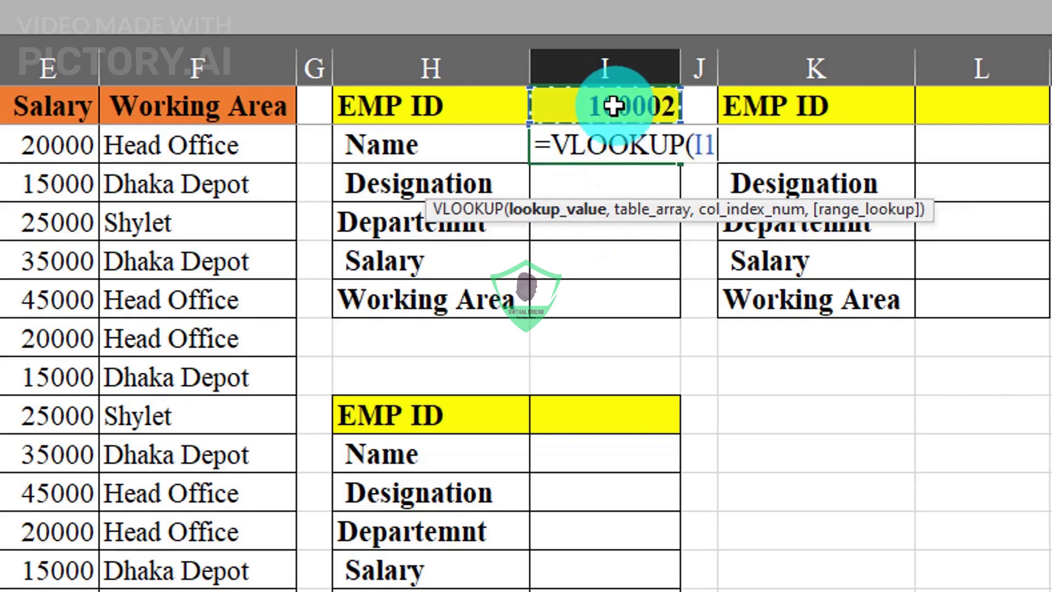
type(",")
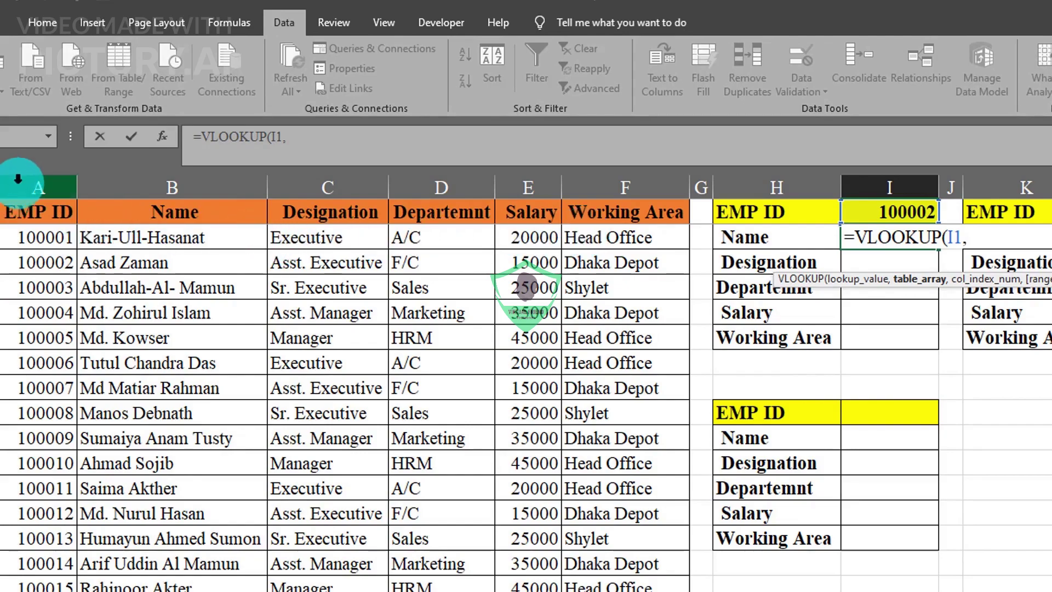
left_click_drag(18, 179, 622, 193)
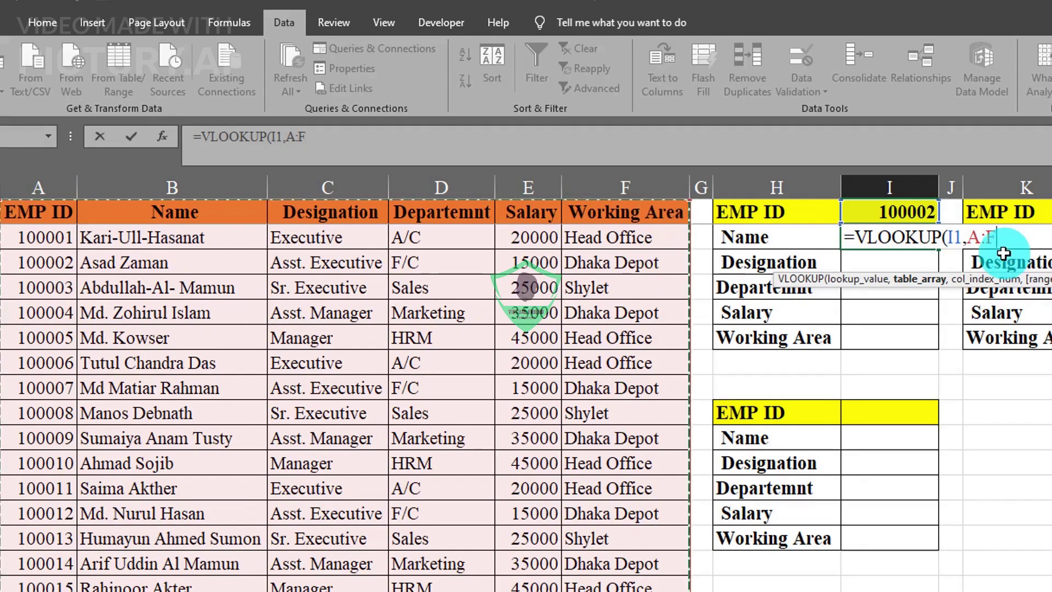
key("BackSpace")
key("BackSpace")
key("BackSpace")
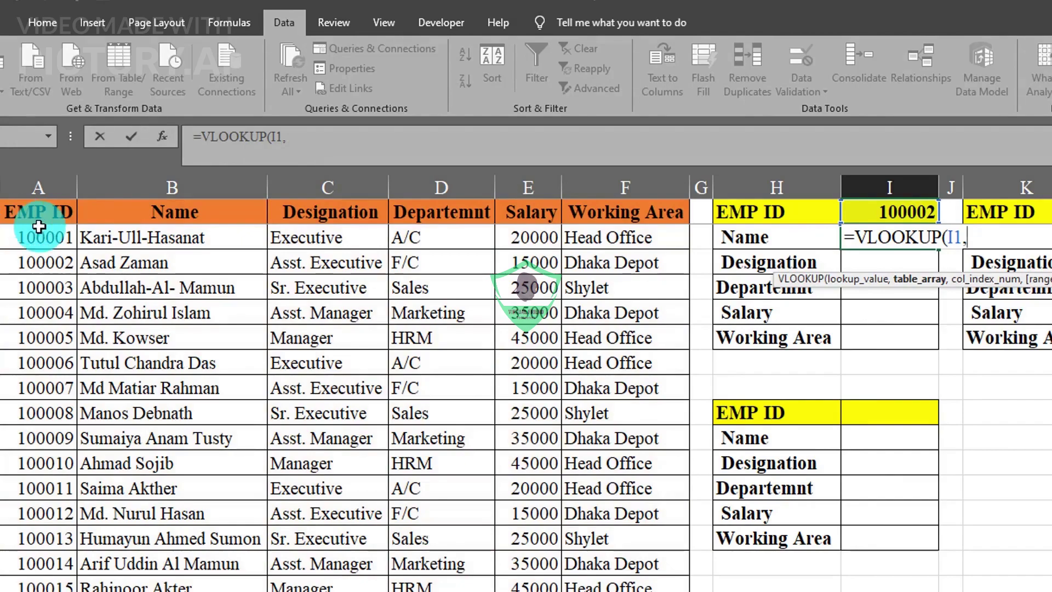
left_click_drag(34, 212, 624, 591)
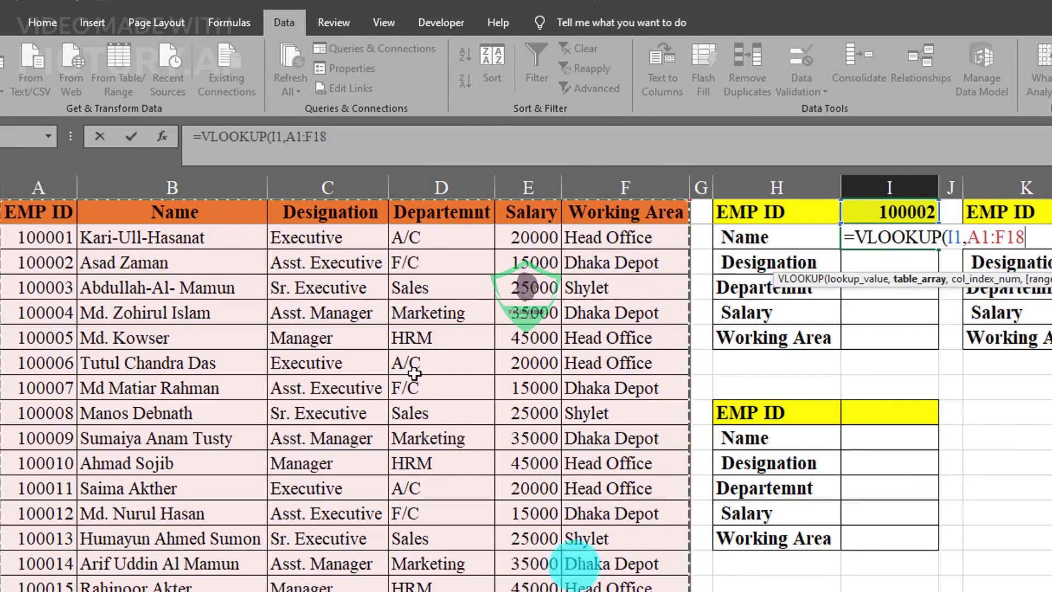
Step: Set the table array of the I2 formula to the whole employee table columns A:F
left_click_drag(28, 181, 624, 198)
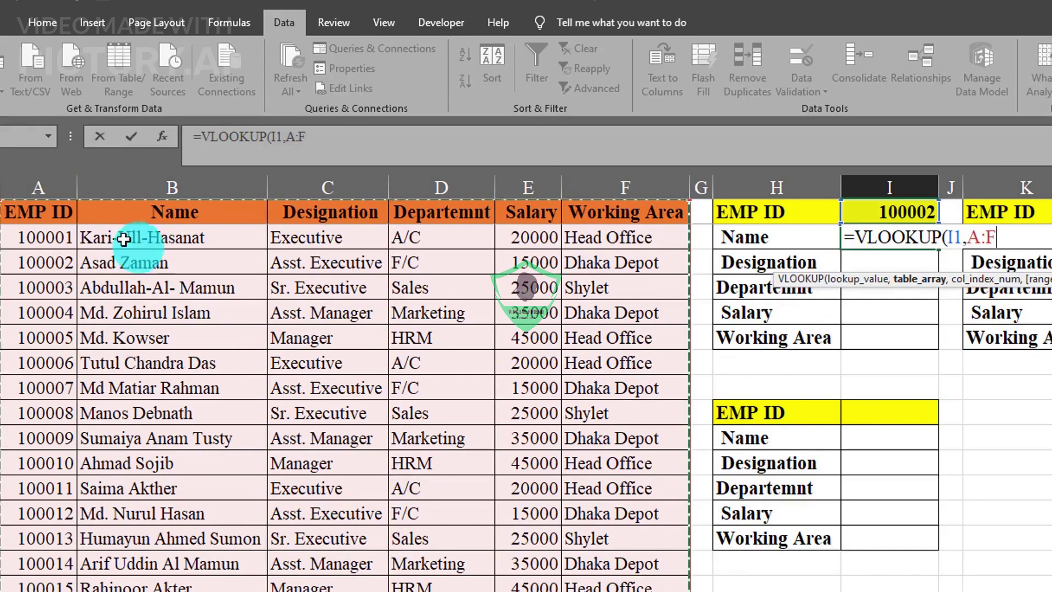
left_click_drag(33, 178, 599, 199)
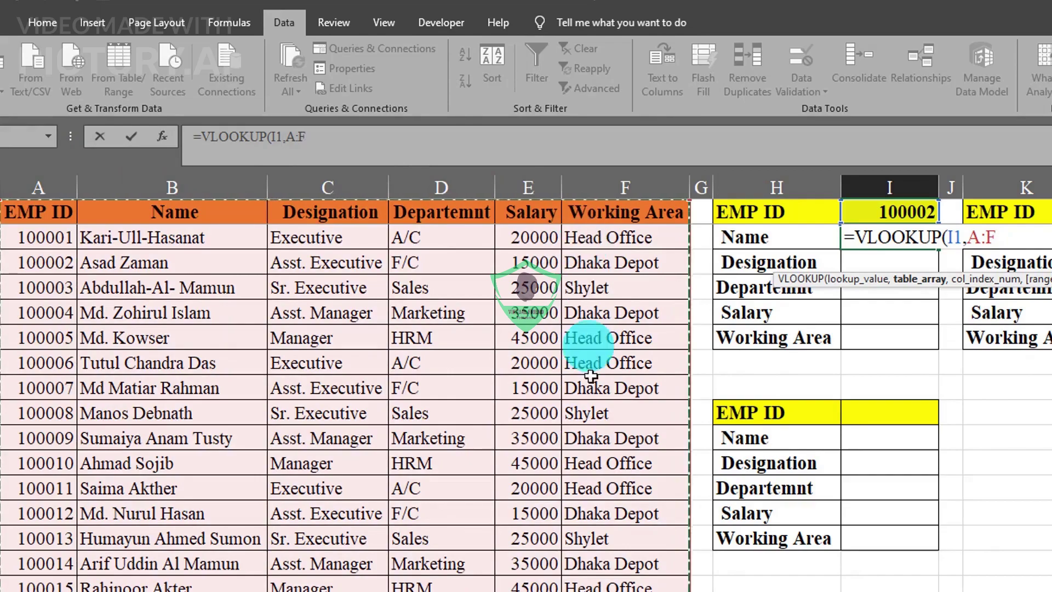
scroll(427, 543, "down", 4)
scroll(406, 545, "up", 4)
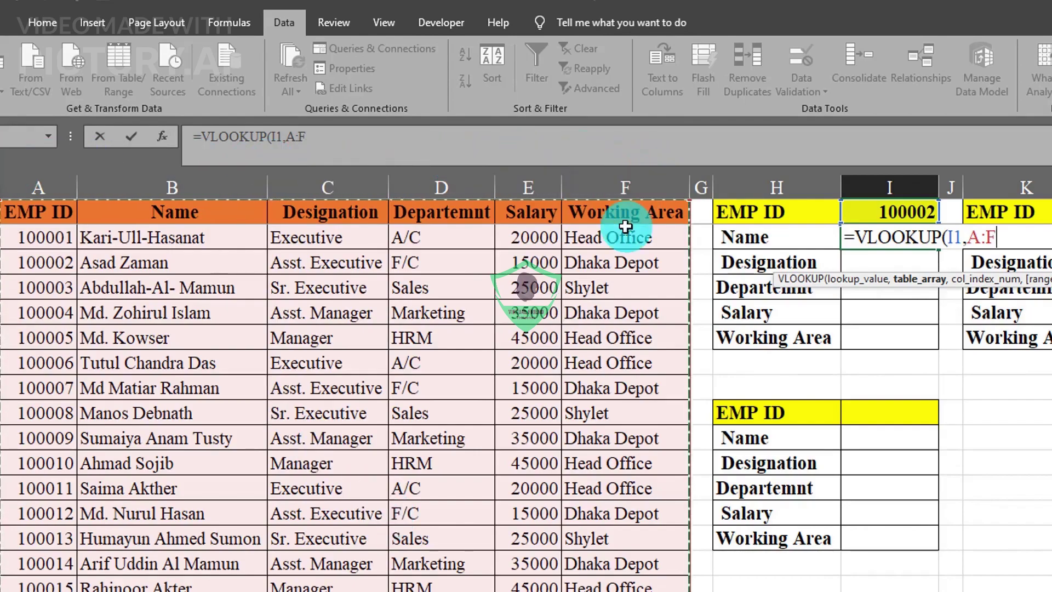
scroll(605, 444, "down", 5)
scroll(604, 444, "up", 5)
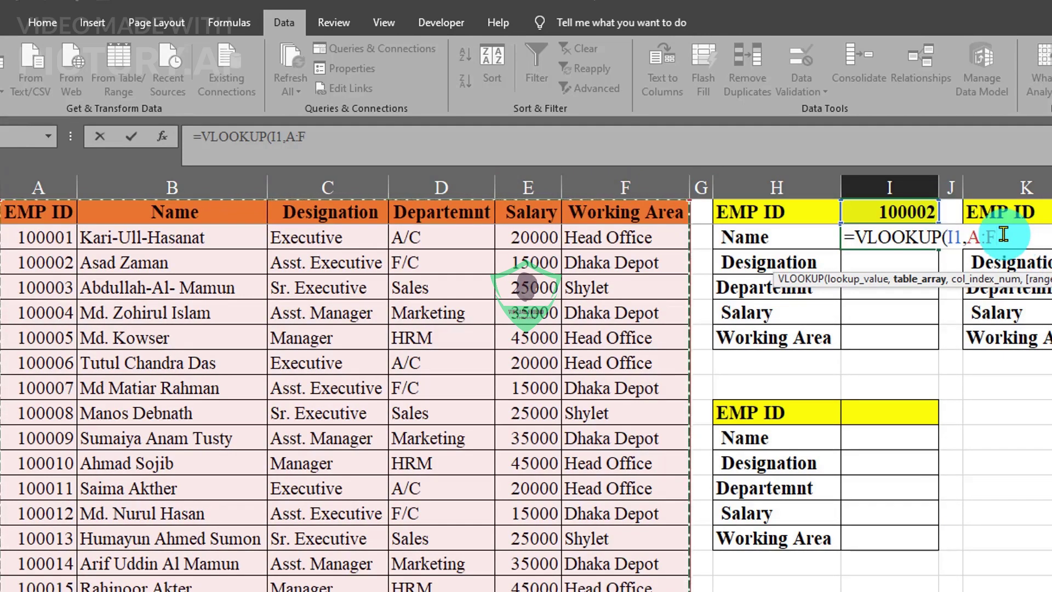
type(",")
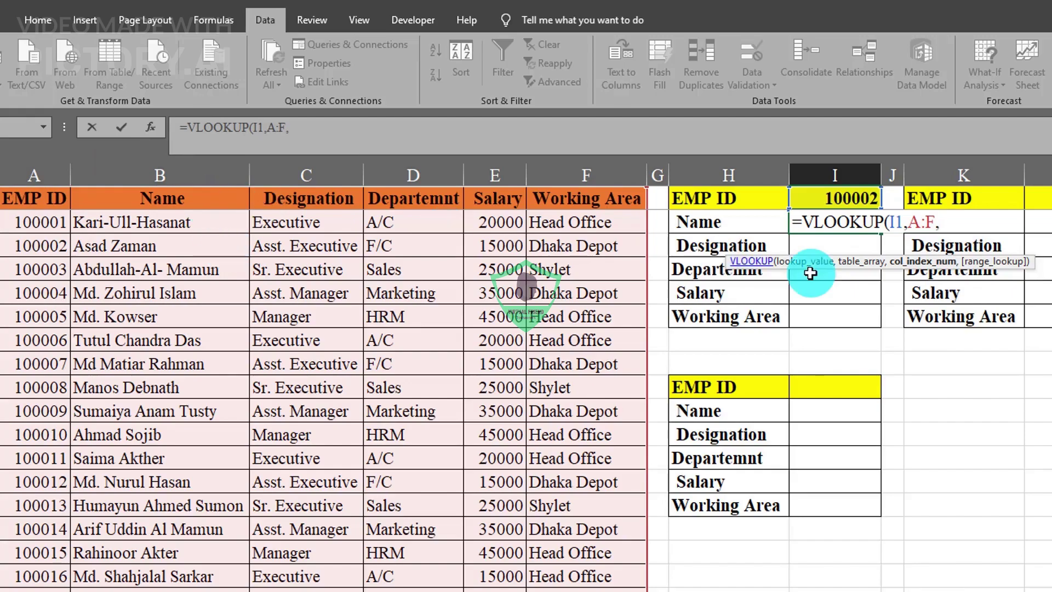
Step: Complete the I2 formula as =VLOOKUP(I1,A:F,2,0), using column index 2 and 0 for an exact match
type("2")
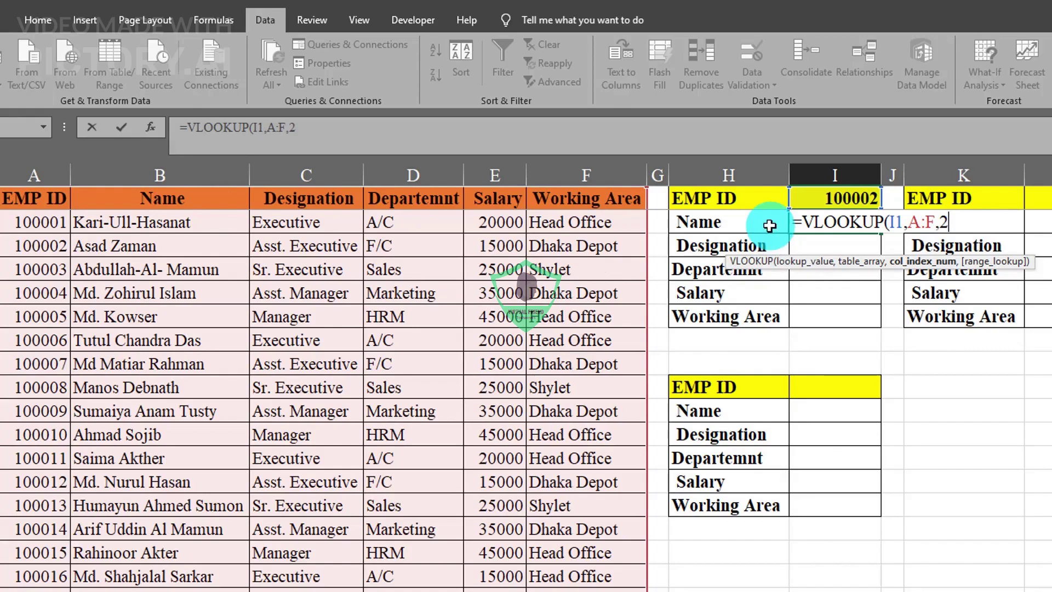
type(",0")
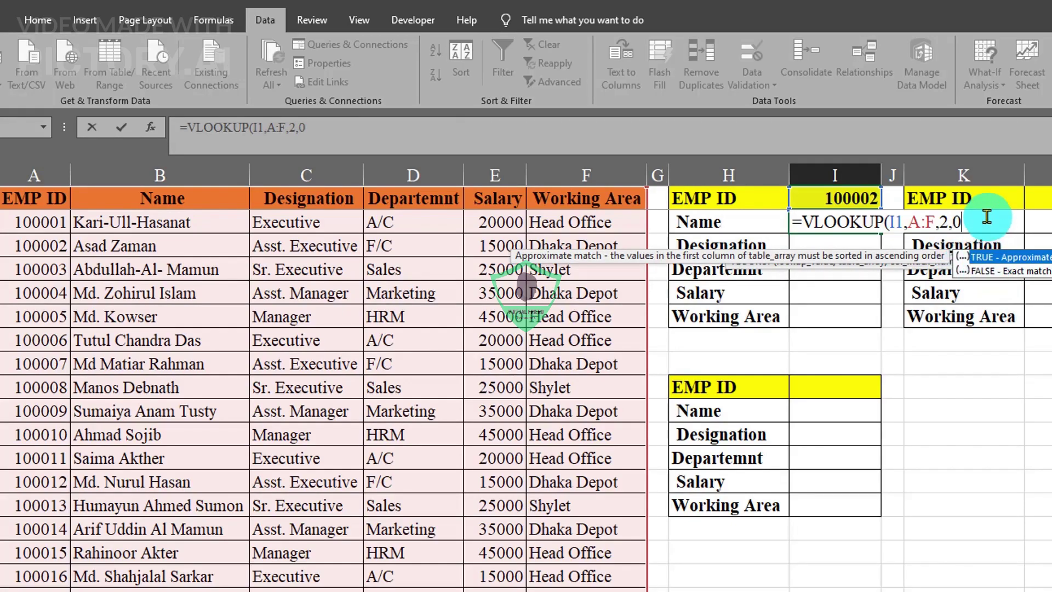
type(")")
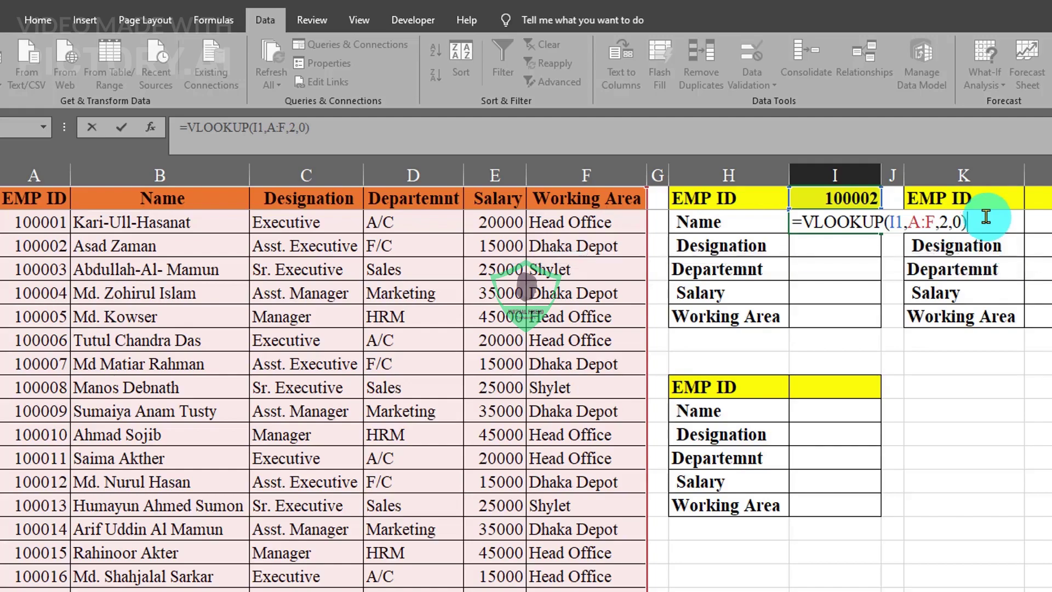
key("Return")
Step: Autofit column I to the name in I2 and compare it with the matching entry in column B
left_click(840, 224)
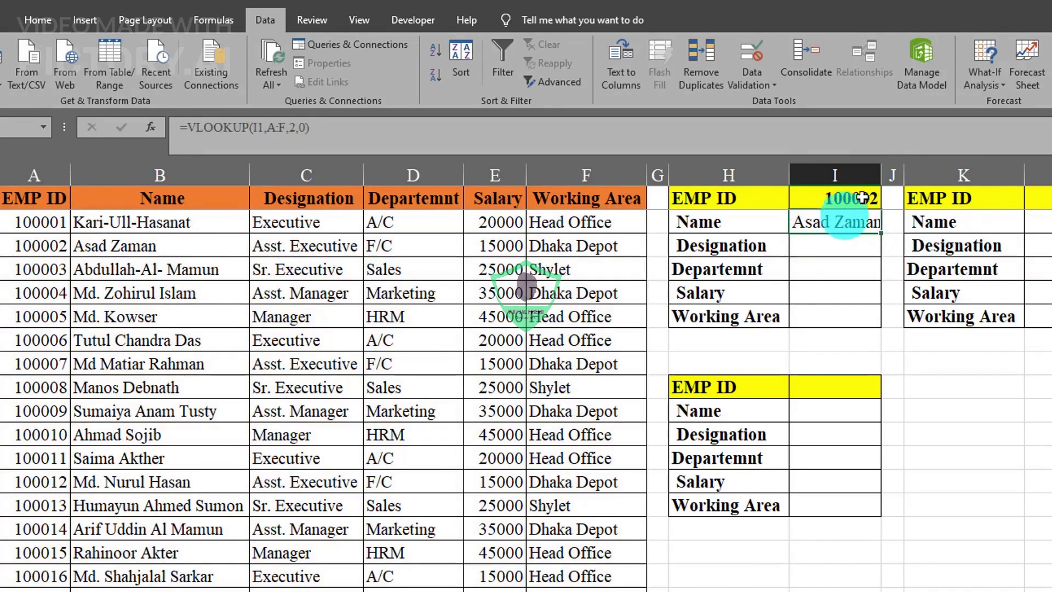
double_click(881, 175)
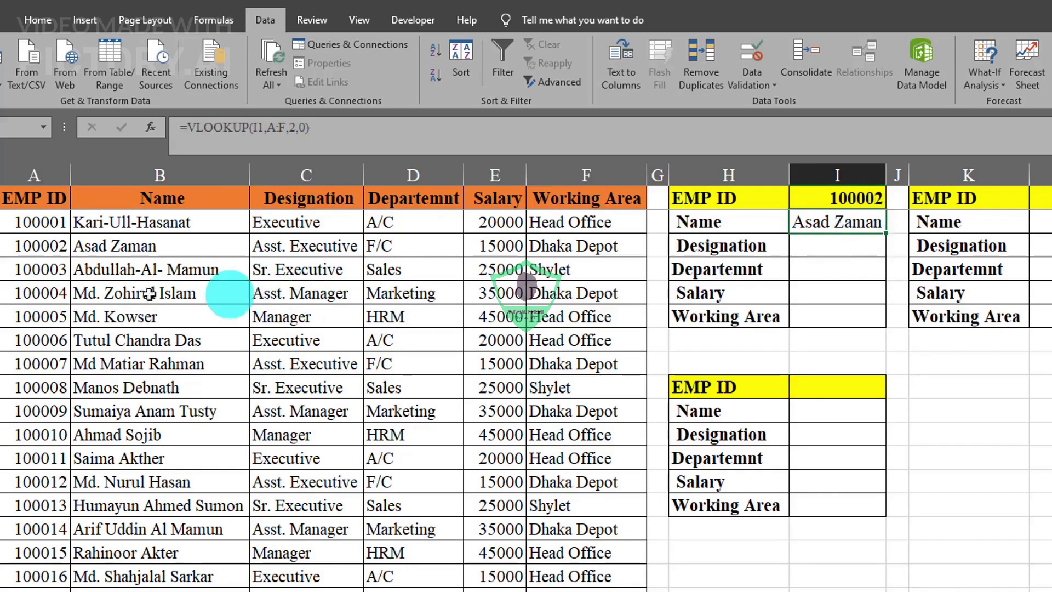
left_click(117, 244)
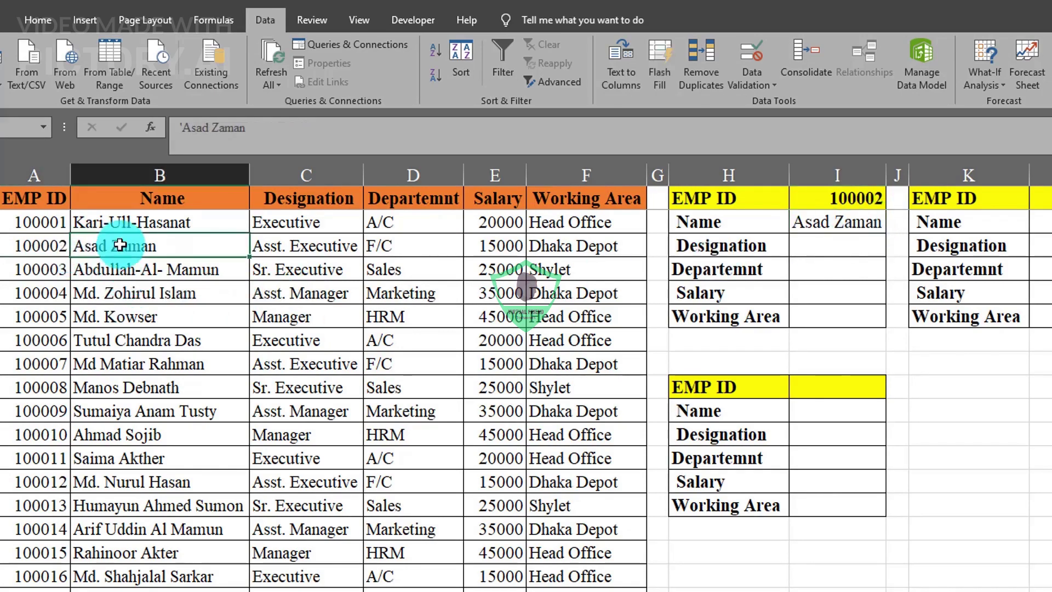
Step: Choose the eighth employee ID from the list in I1 and widen column I to fit the looked-up name
left_click(815, 199)
left_click(893, 201)
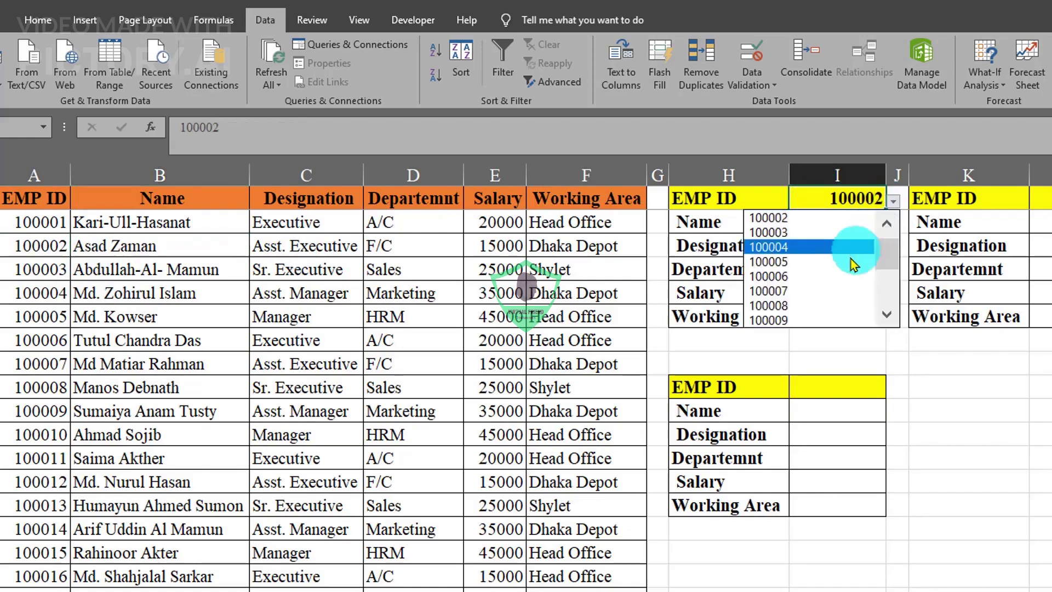
left_click(804, 306)
left_click_drag(884, 172, 908, 171)
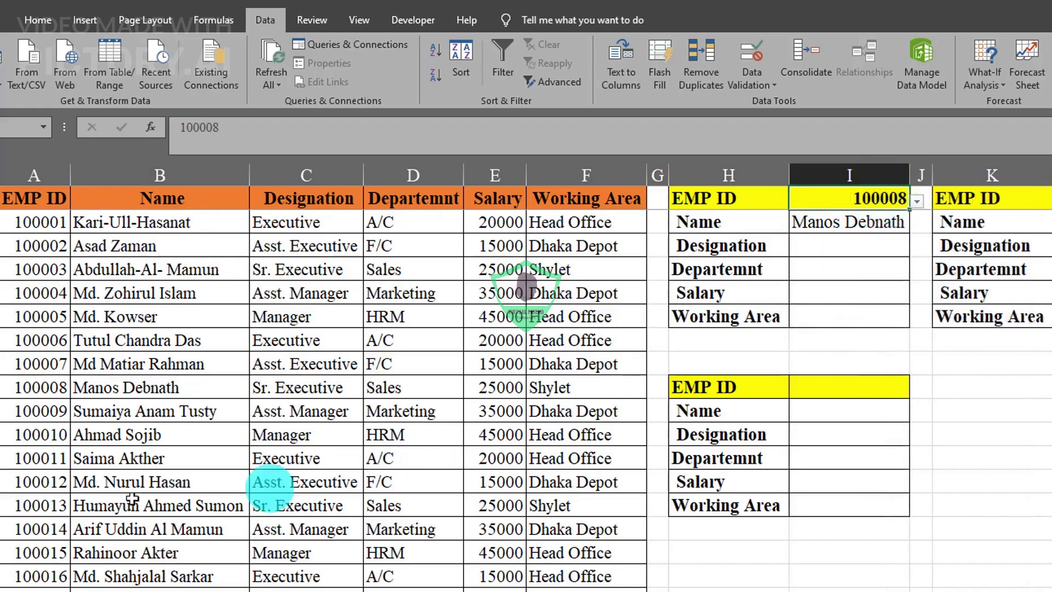
left_click_drag(60, 386, 142, 379)
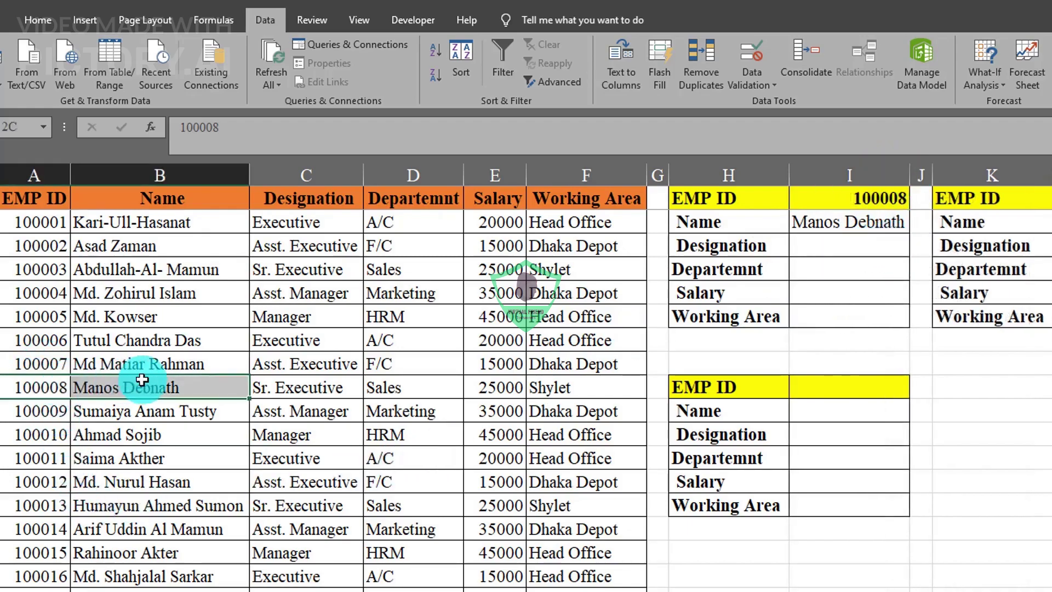
Step: Start a VLOOKUP formula in the Designation cell I3 with the employee ID cell I1 as its lookup value
left_click(865, 248)
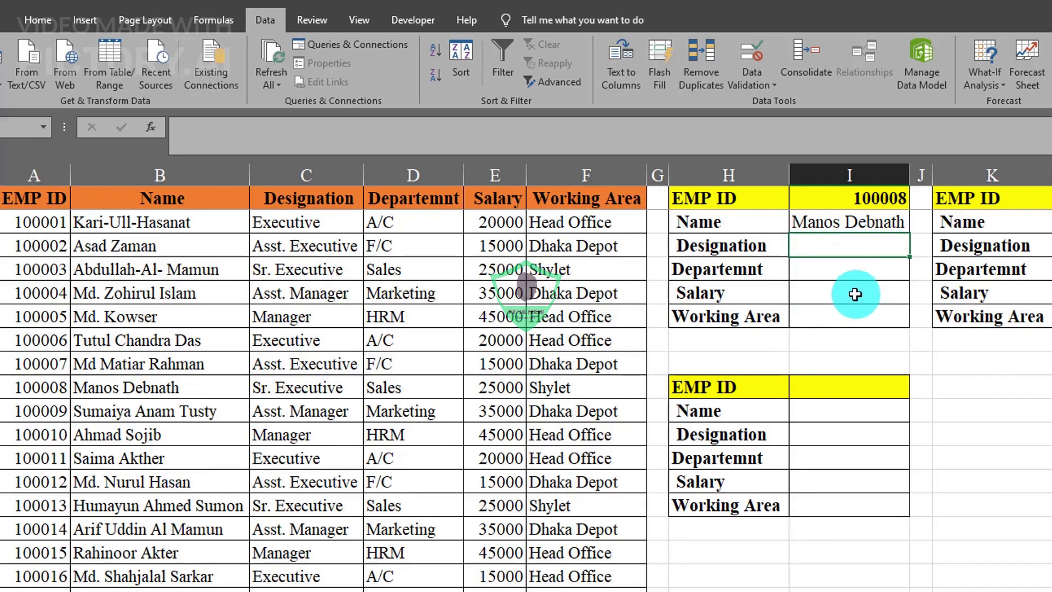
left_click(884, 197)
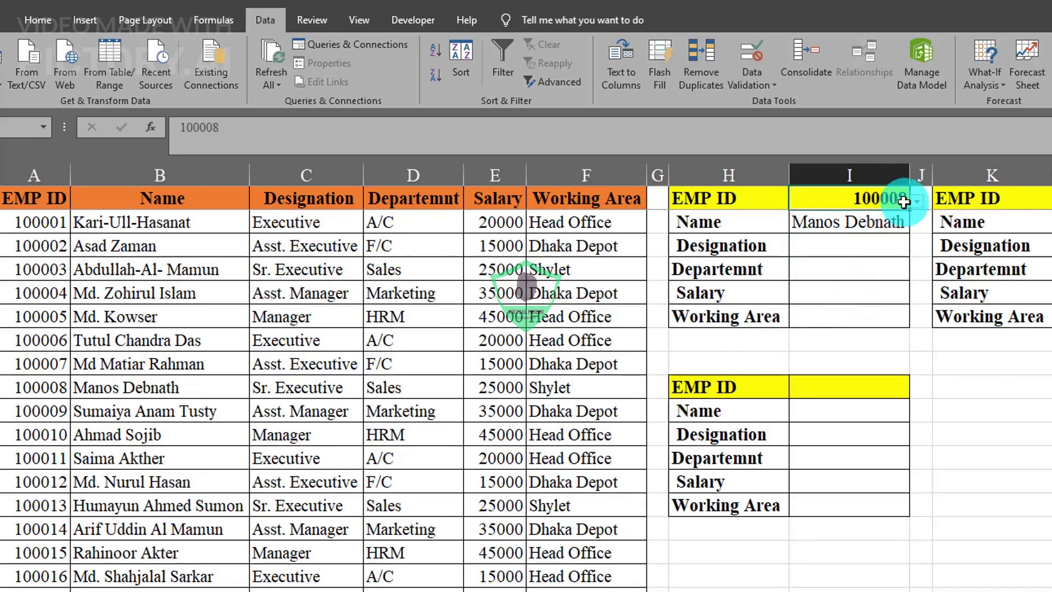
left_click(869, 243)
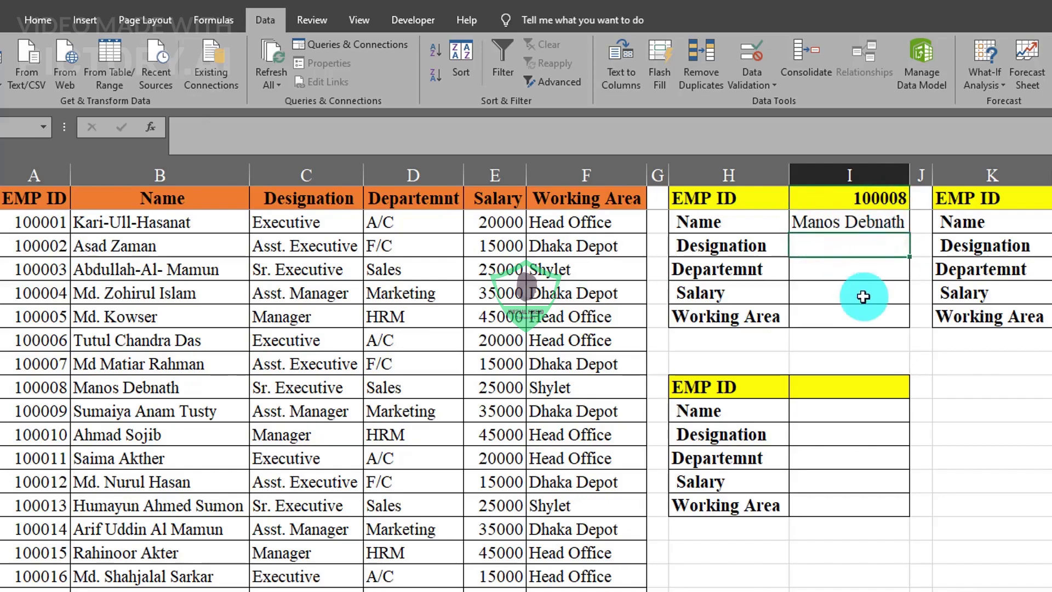
type("=")
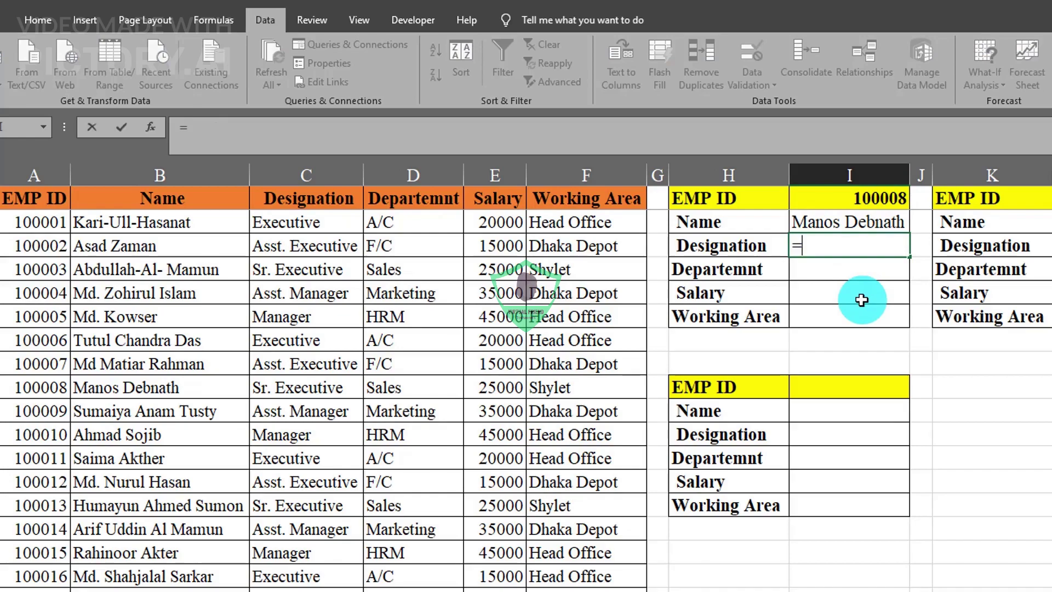
type("vl")
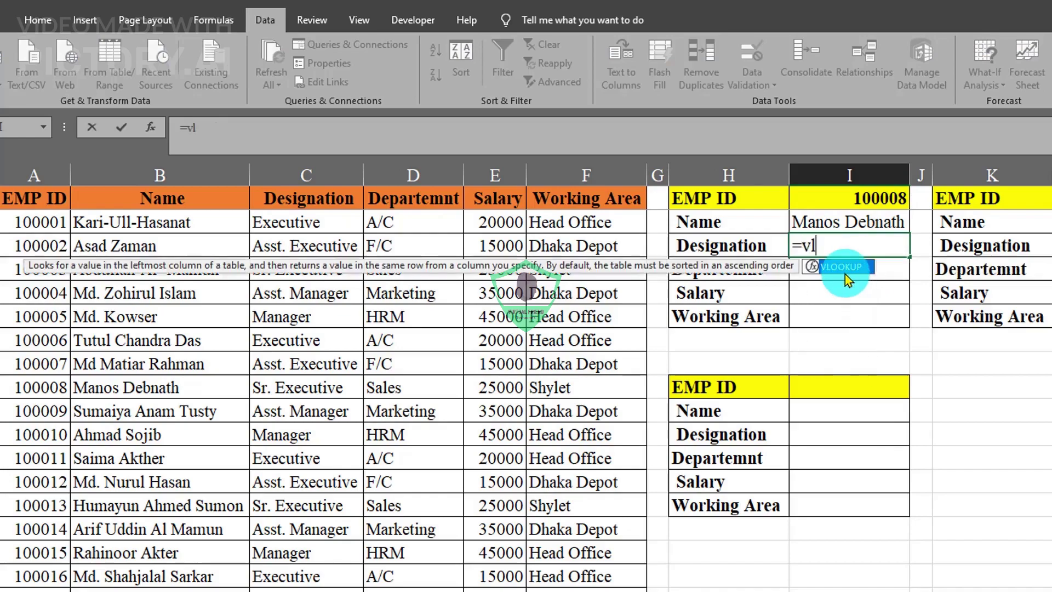
double_click(846, 276)
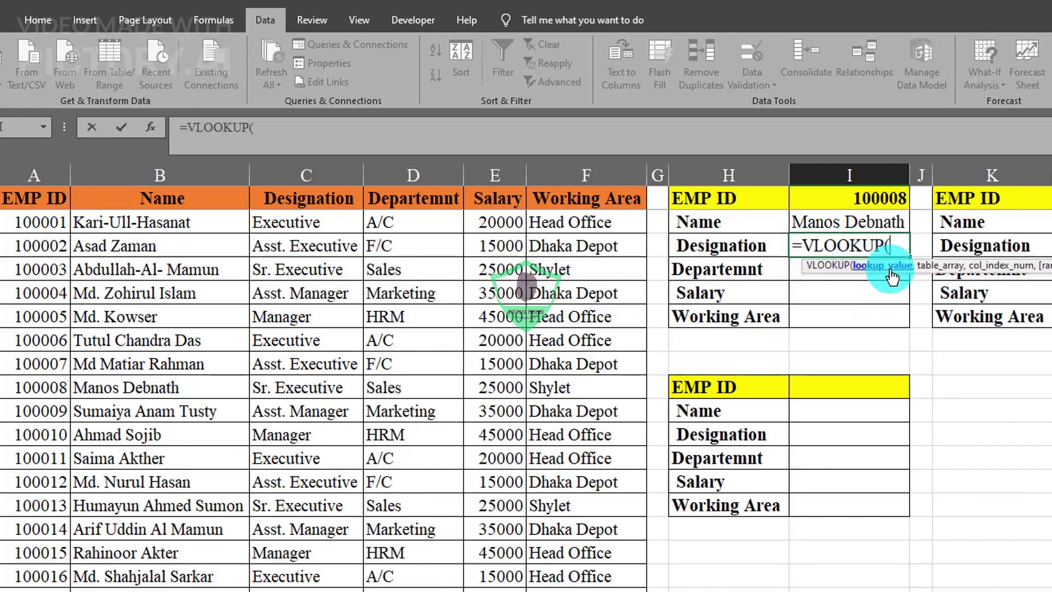
left_click(844, 195)
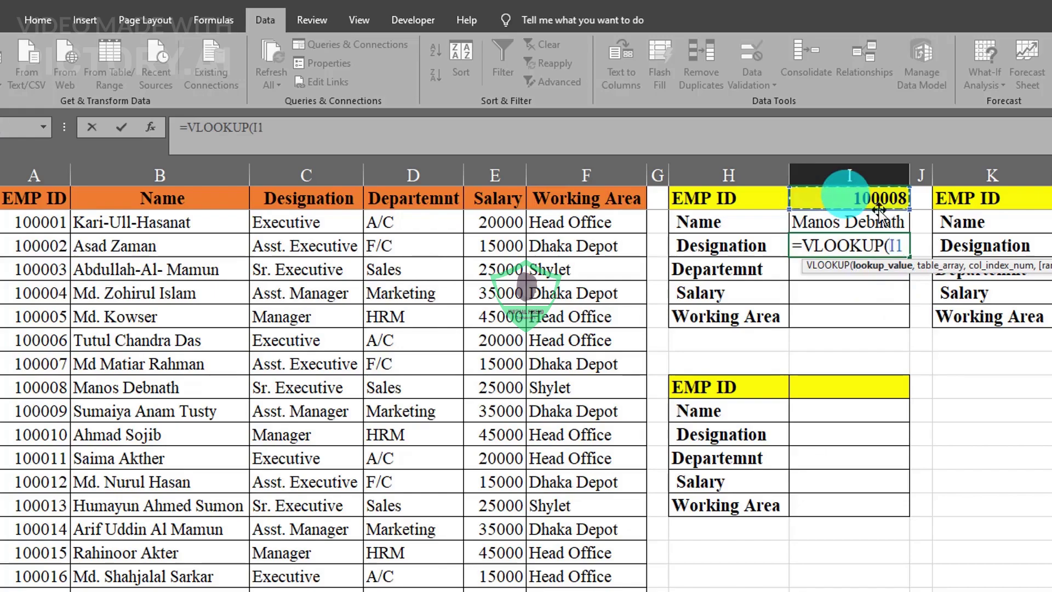
Step: Complete the Designation formula as =VLOOKUP(I1,A:F,3,0), using columns A:F as the table array and column index 3
type(",")
left_click_drag(36, 197, 589, 590)
left_click_drag(39, 173, 614, 186)
type(",")
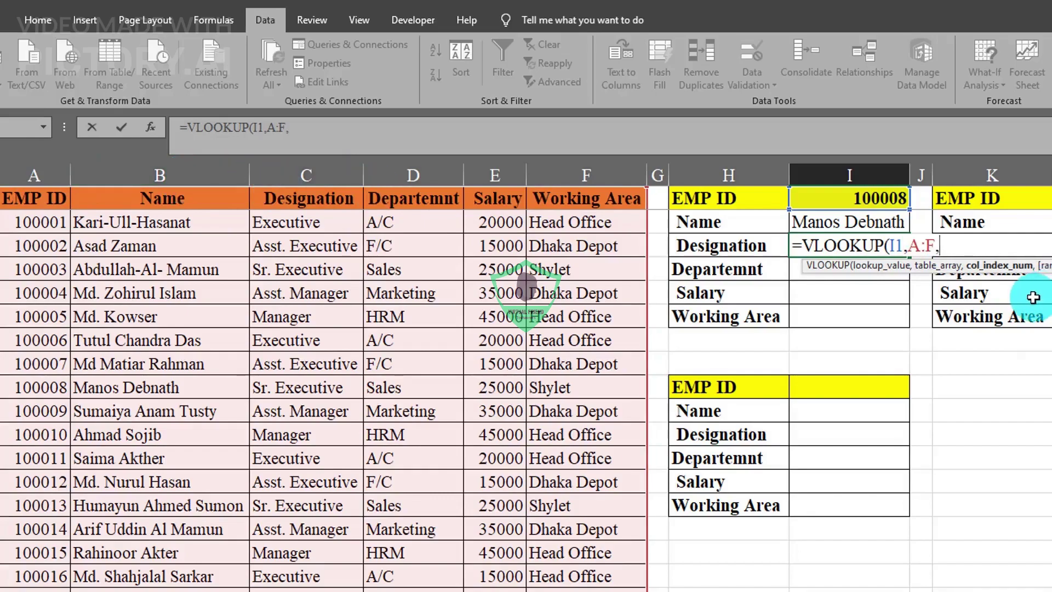
type(",")
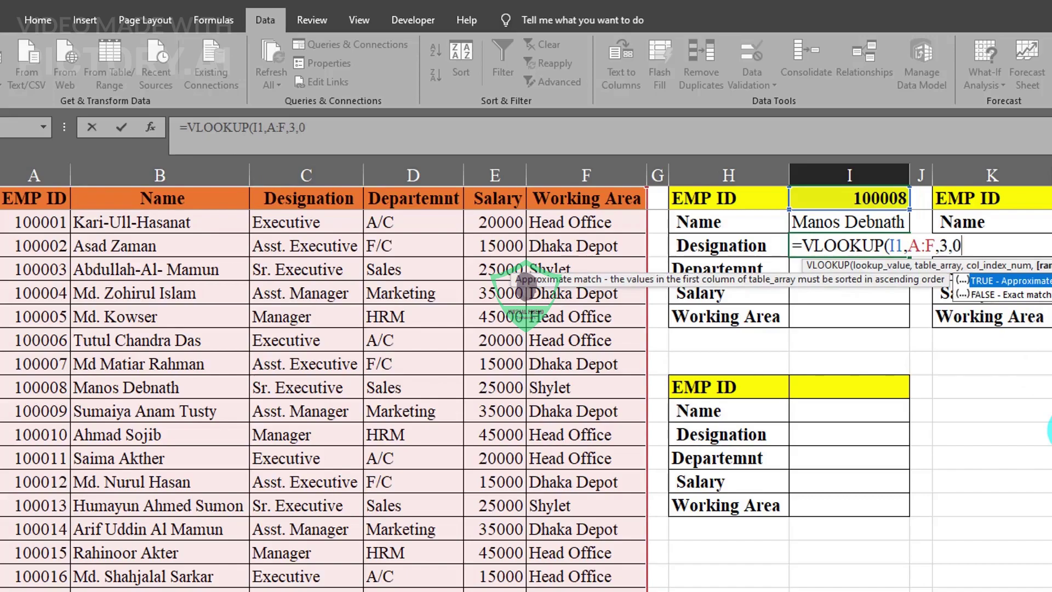
type("0)")
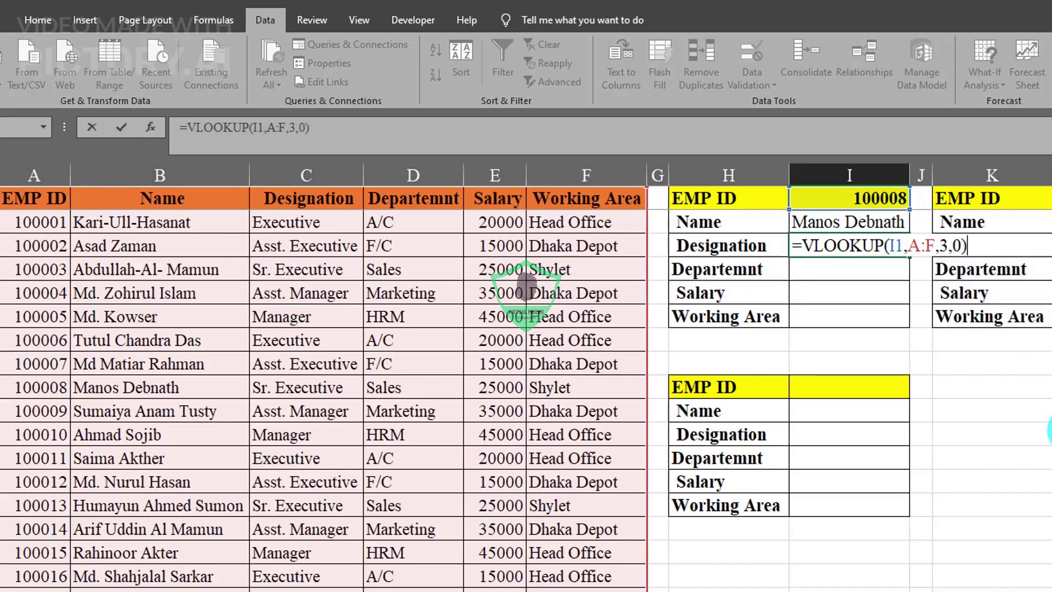
key("Return")
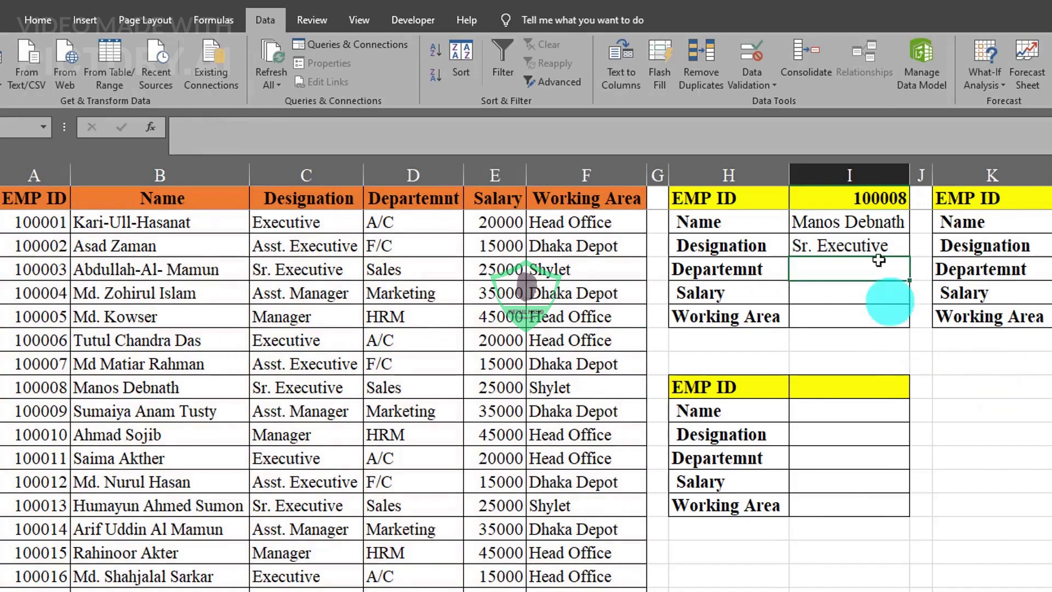
Step: Choose the fourteenth employee ID from the list in I1 and autofit column I to the looked-up name
left_click(878, 201)
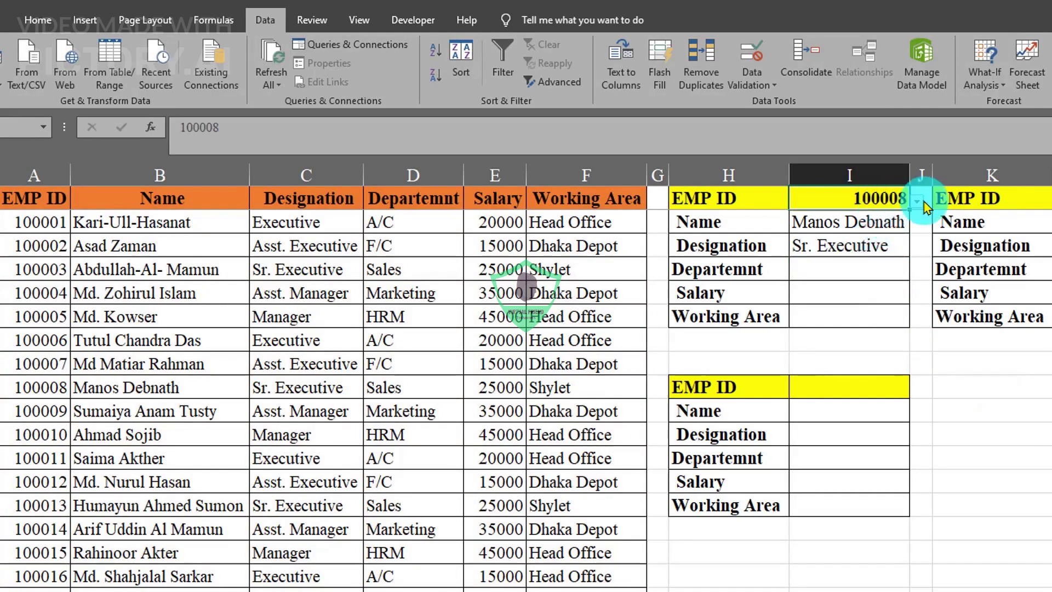
left_click(917, 201)
scroll(821, 291, "down", 3)
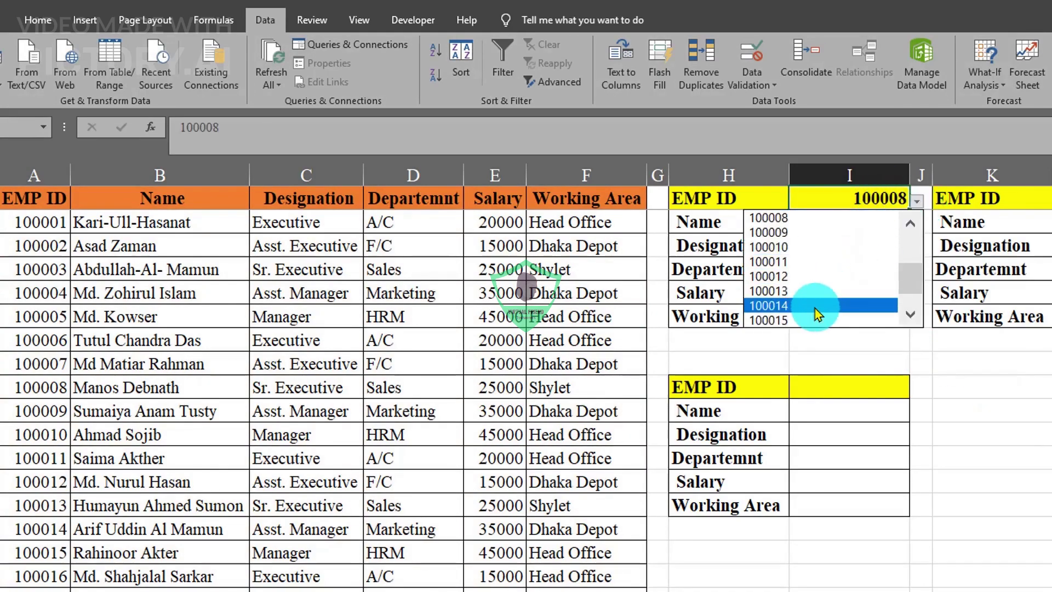
left_click(817, 307)
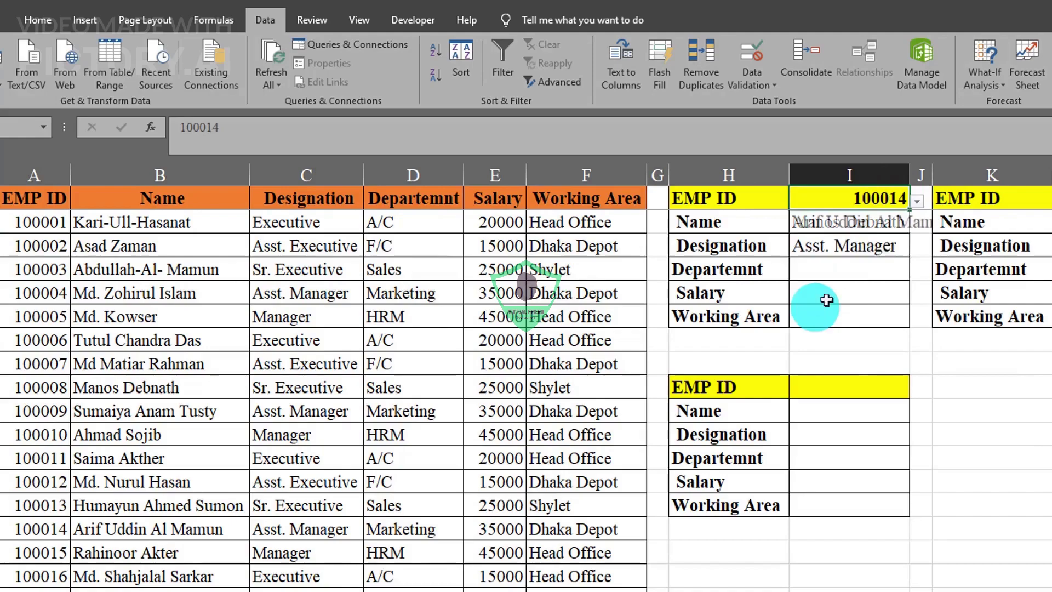
double_click(906, 167)
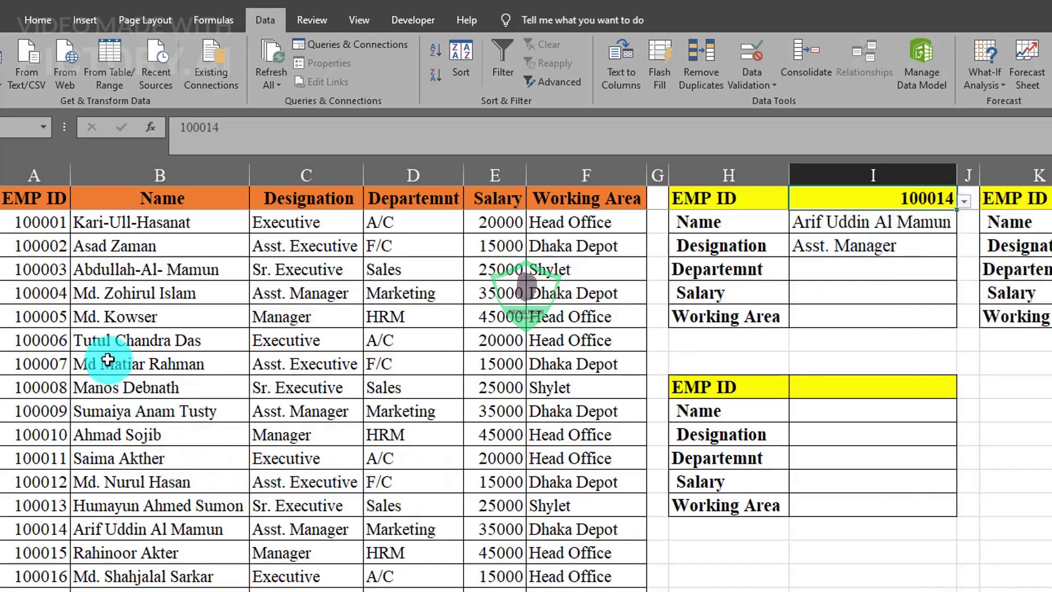
Step: Compare the looked-up name and designation with the fourteenth employee's table row, and inspect the formulas in I2 and I3
left_click_drag(54, 528, 351, 529)
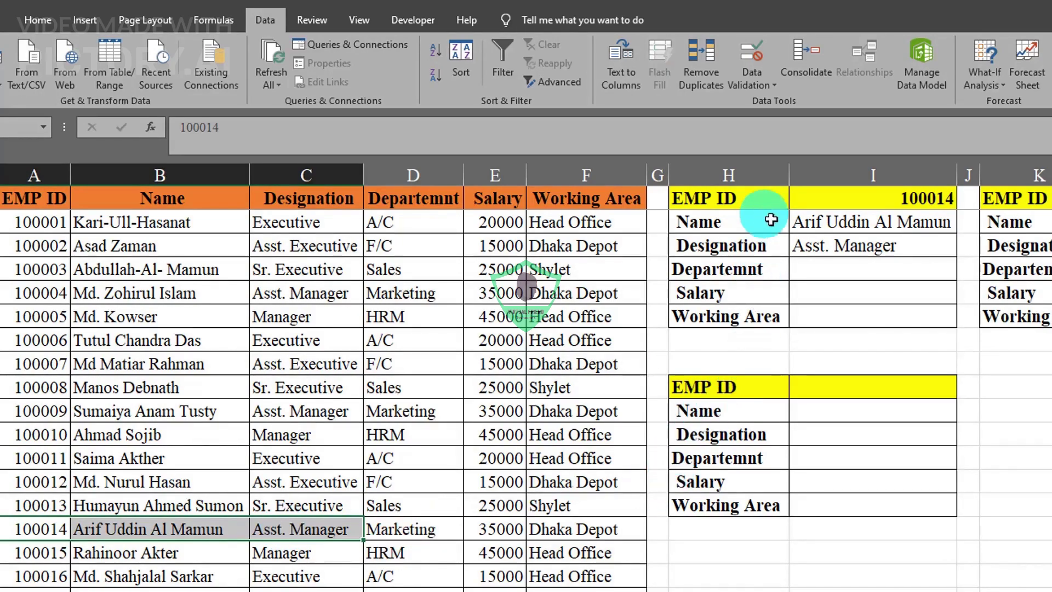
left_click(890, 219)
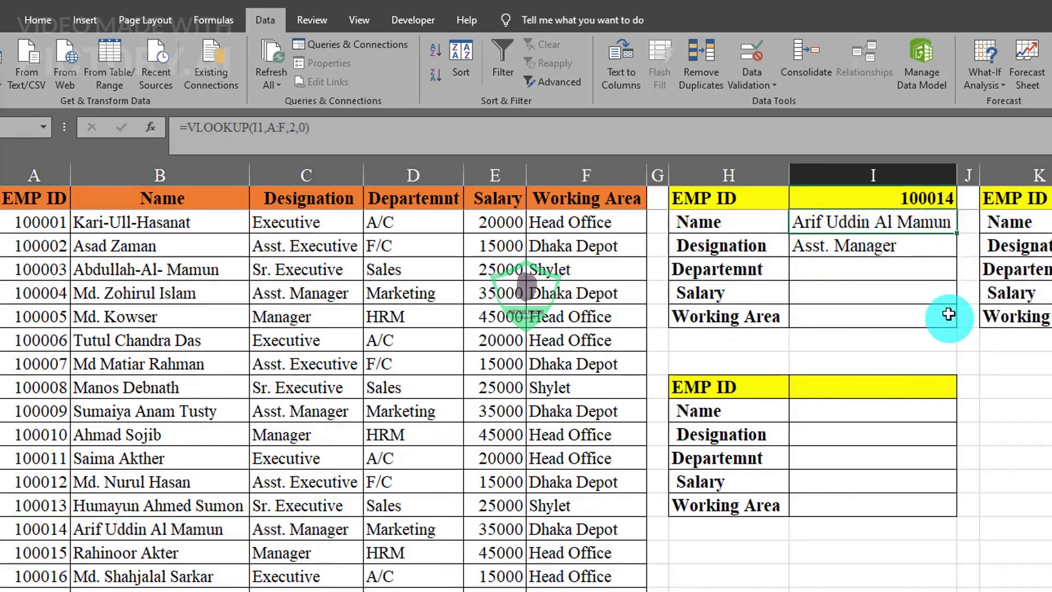
left_click(930, 249)
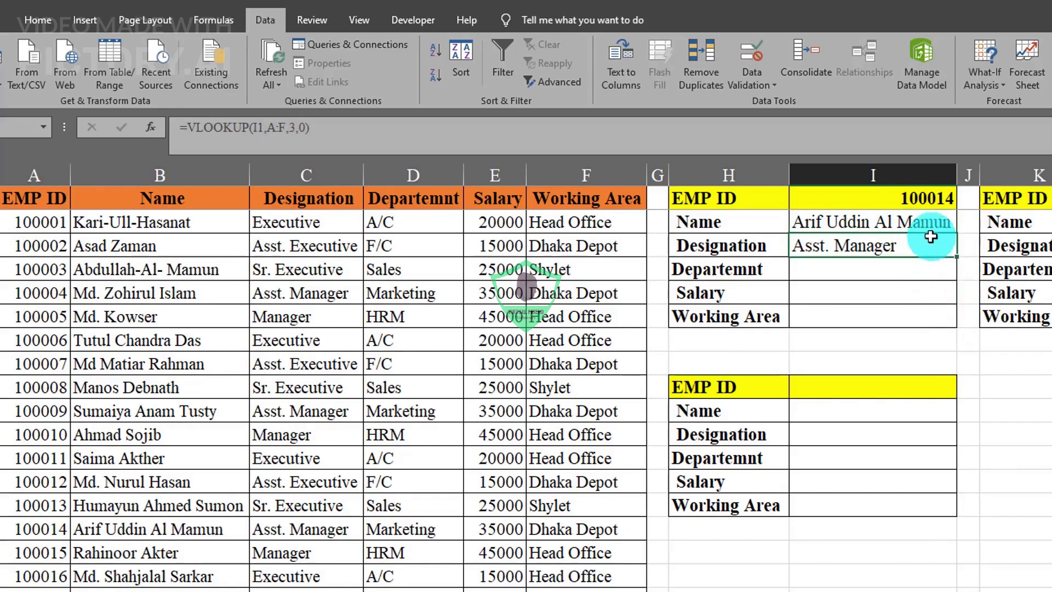
left_click_drag(944, 218, 943, 241)
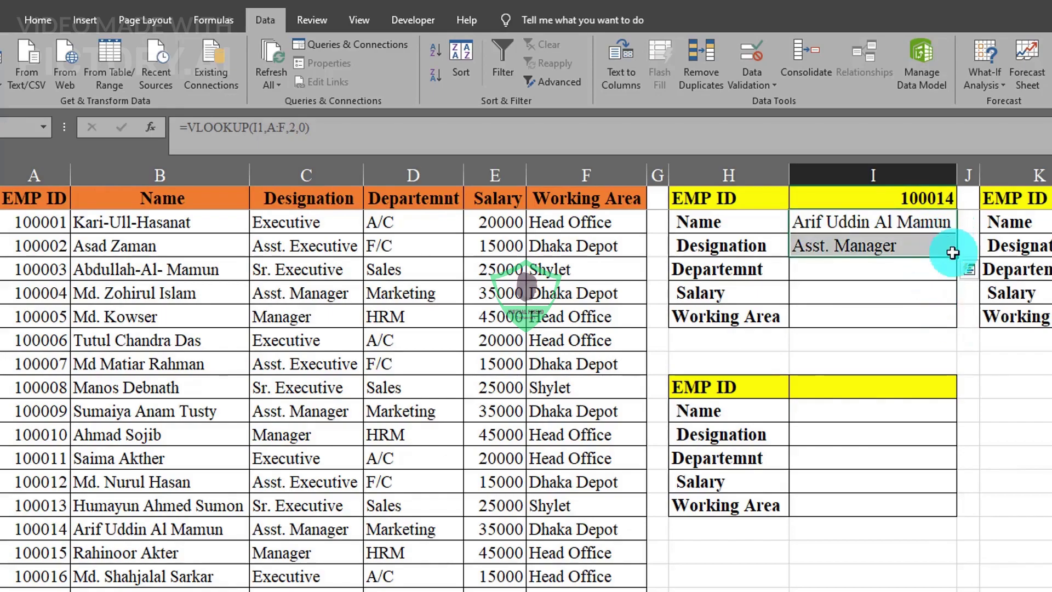
Step: Try to fill the Name formula from I2 down through I6 and inspect the copied formula in I3
left_click(945, 233)
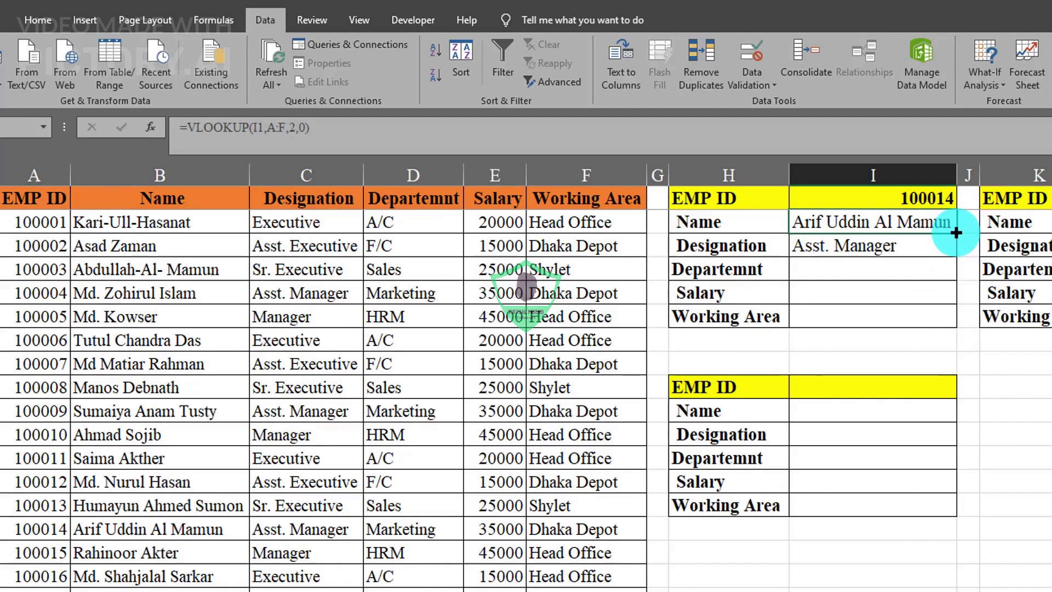
left_click_drag(956, 233, 956, 326)
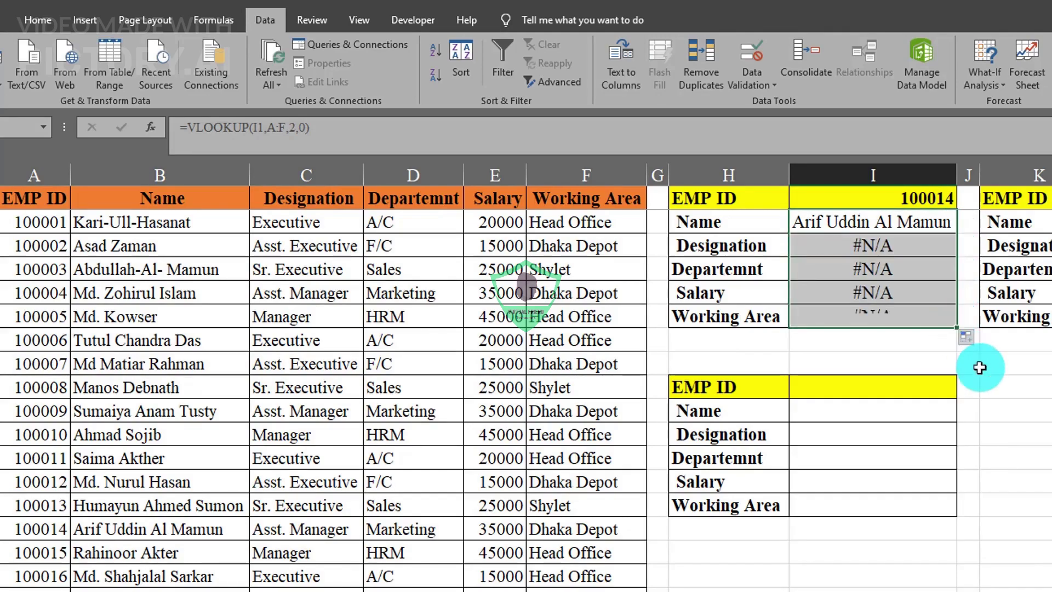
left_click(921, 247)
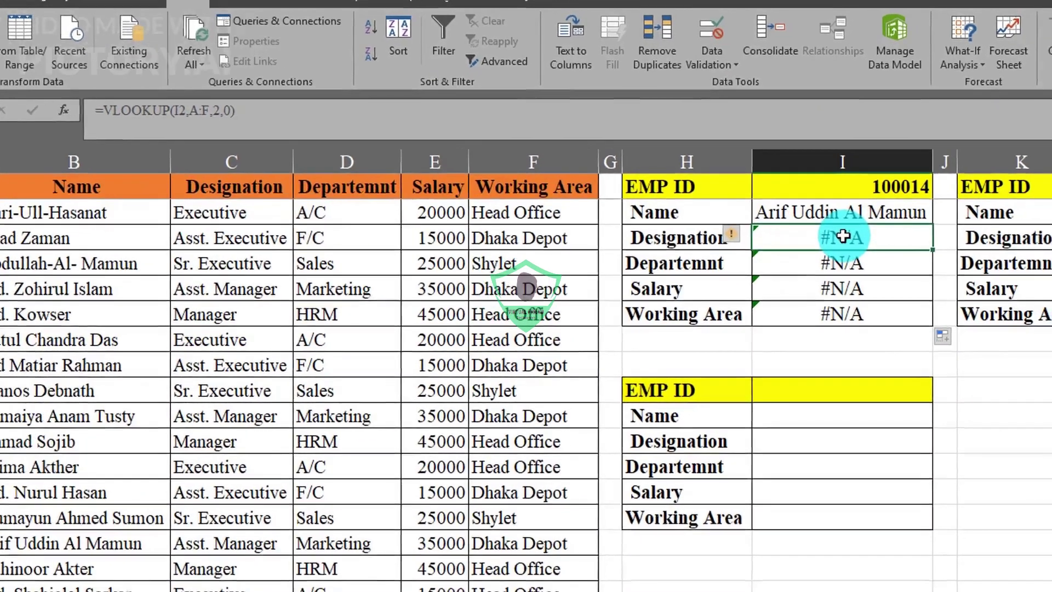
double_click(873, 247)
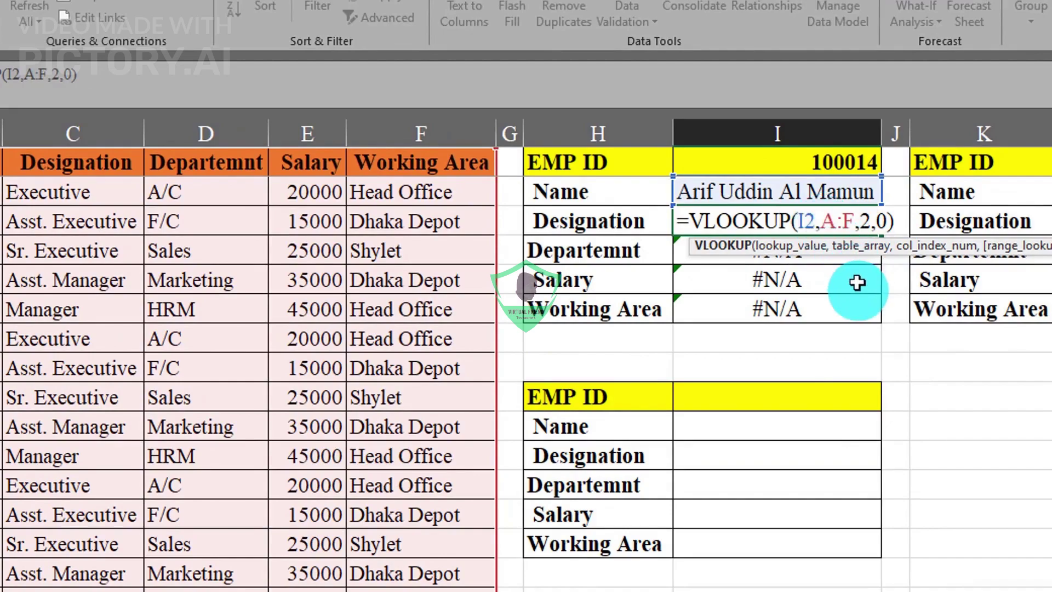
Step: Compare the lookup value references used by the formulas in I2, I3 and I4
left_click(797, 189)
double_click(795, 189)
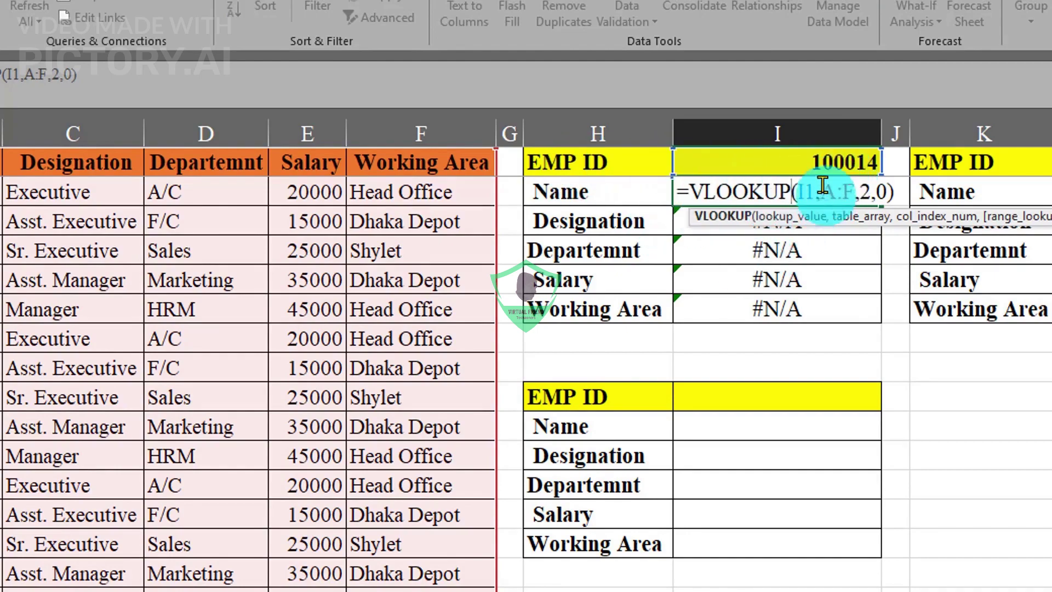
key("Return")
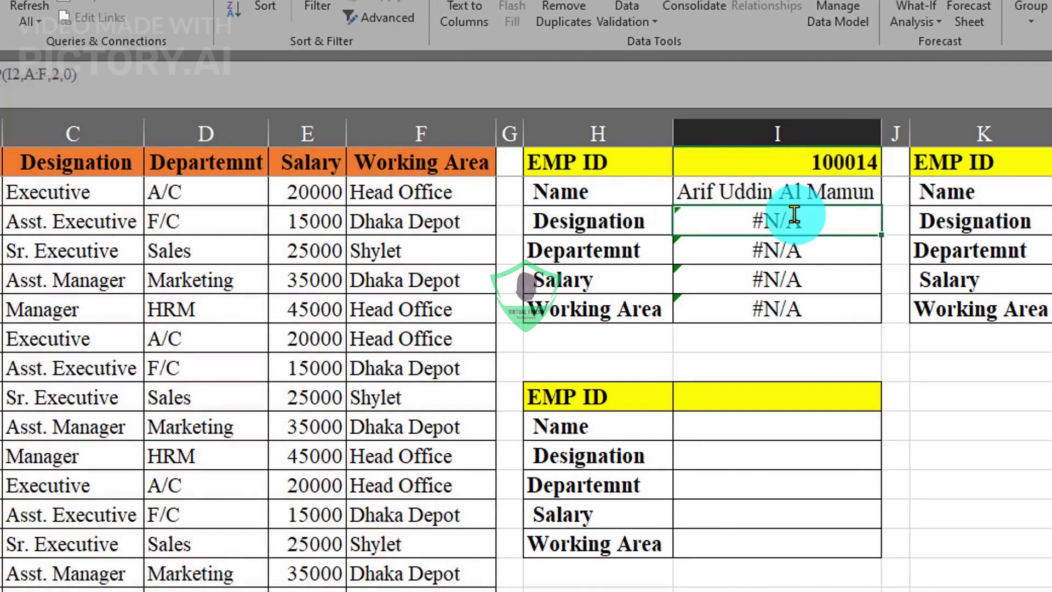
double_click(798, 219)
left_click(839, 218)
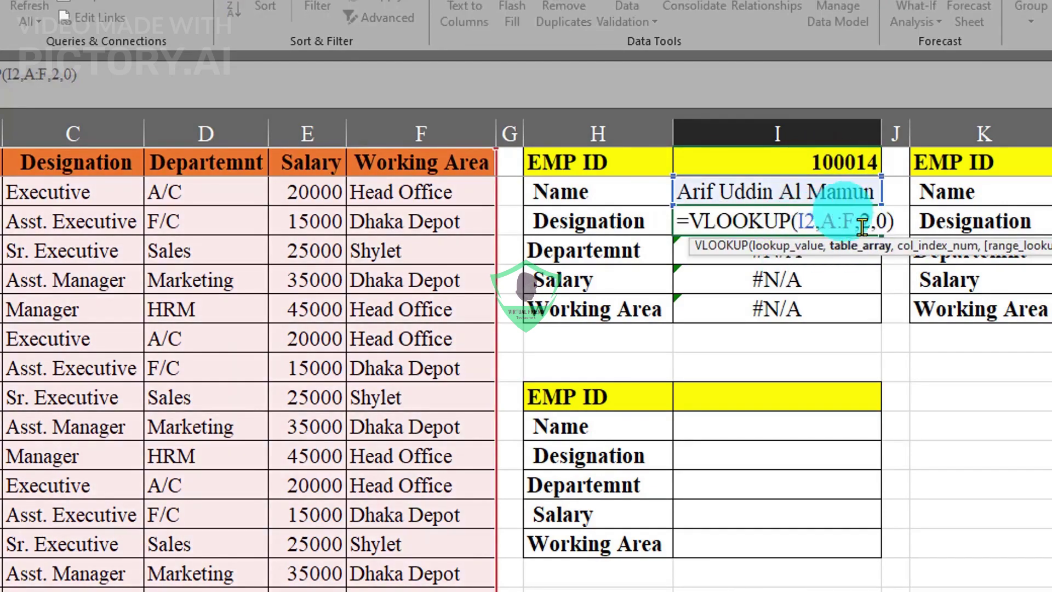
key("Return")
double_click(842, 243)
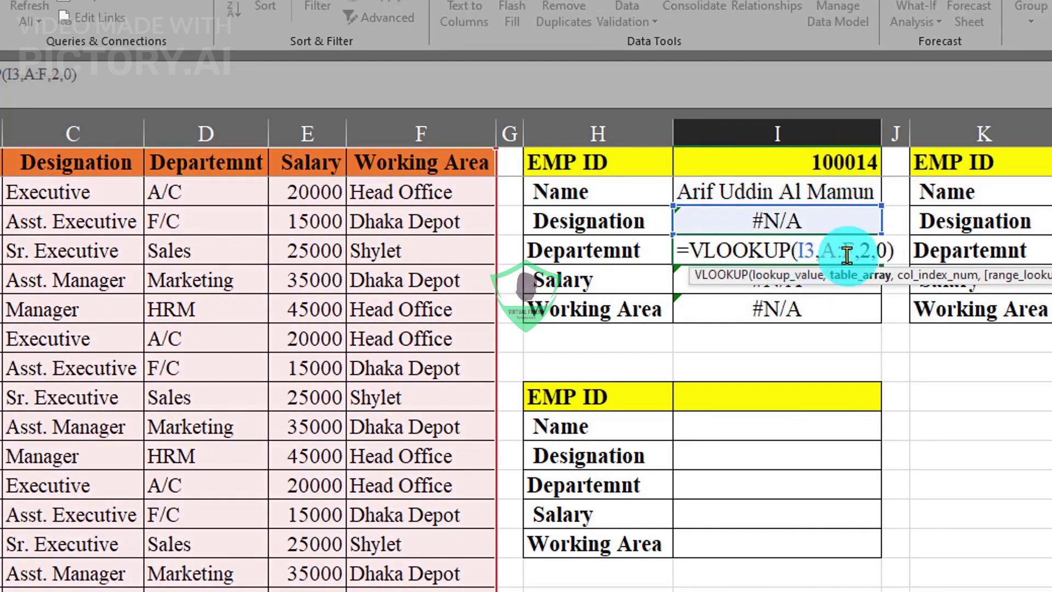
key("Return")
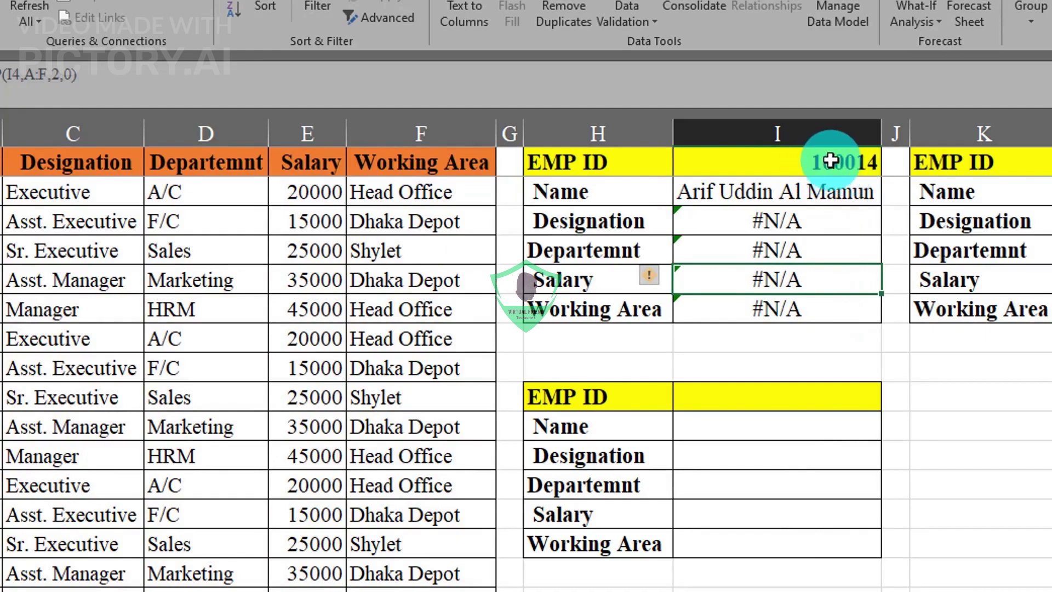
Step: Make the lookup value in the I2 formula absolute, giving =VLOOKUP($I$1,A:F,2,0)
double_click(772, 191)
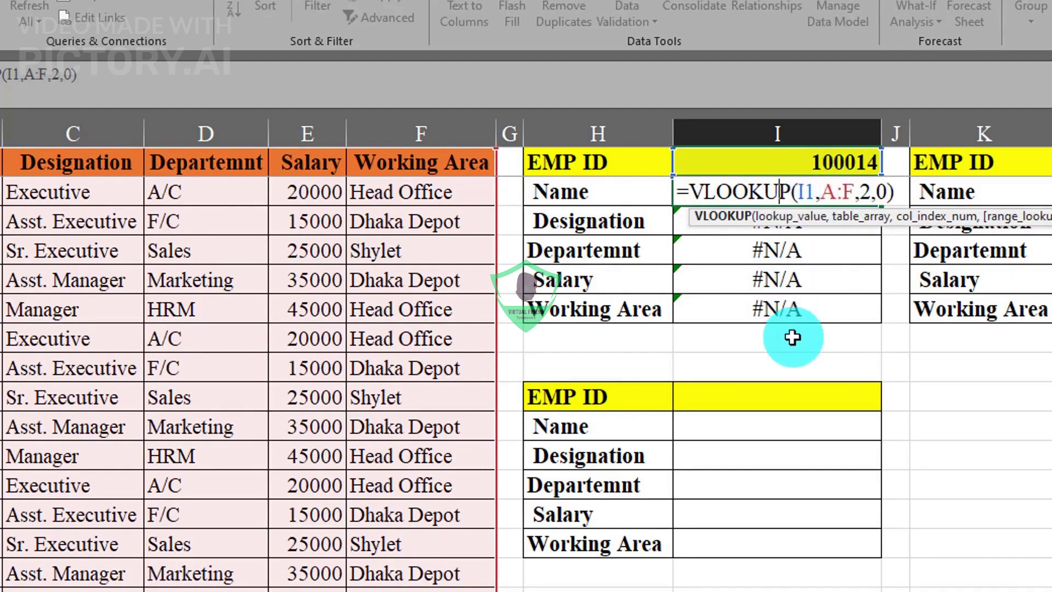
left_click(803, 188)
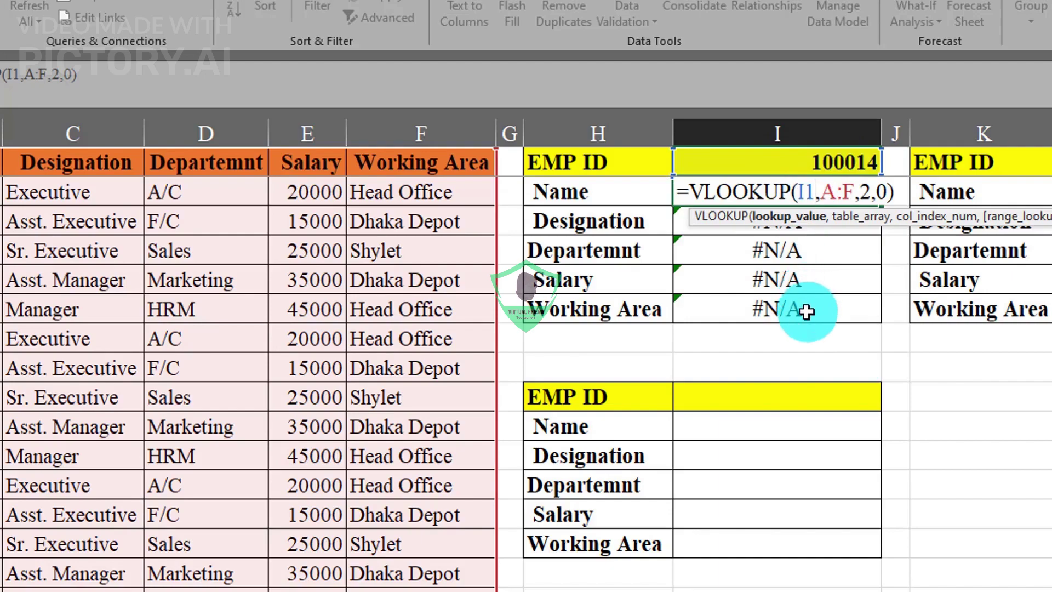
key("F4")
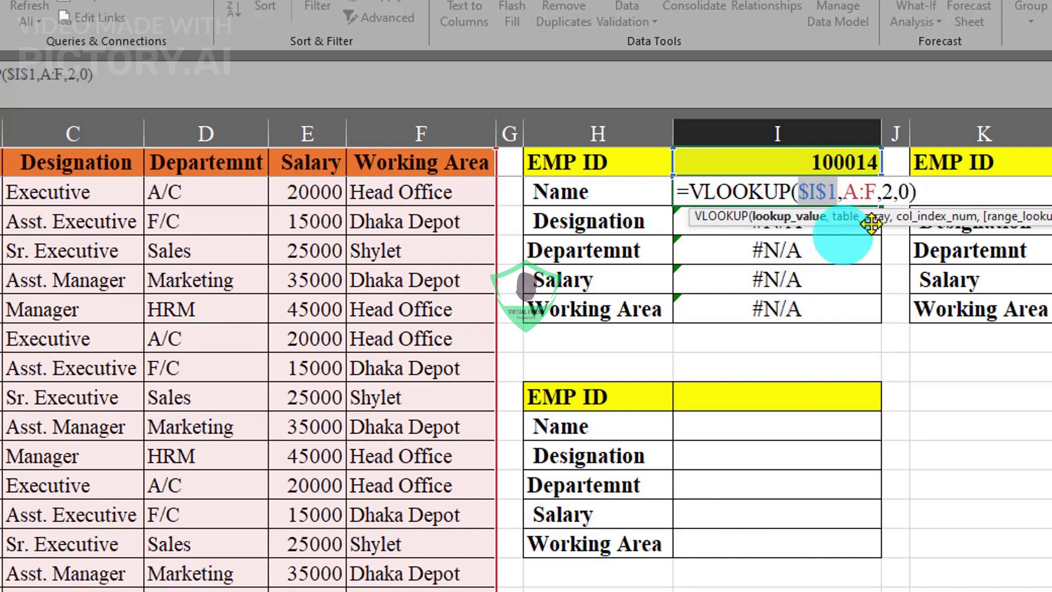
left_click(927, 192)
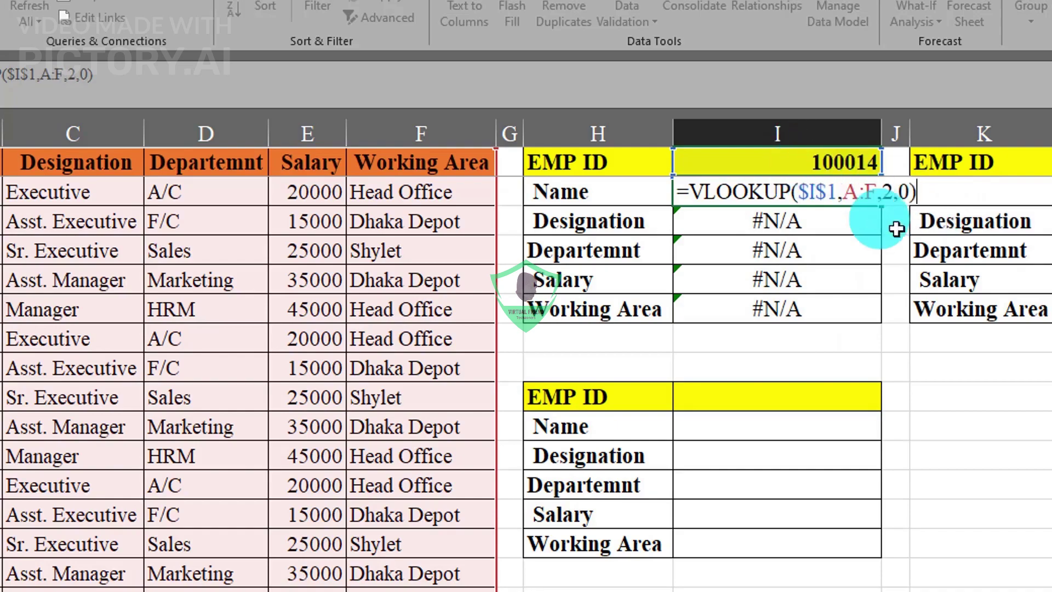
key("ctrl+Return")
Step: Fill the I2 formula with the locked lookup value down through I6 and review its arguments in I2
left_click_drag(881, 206, 871, 315)
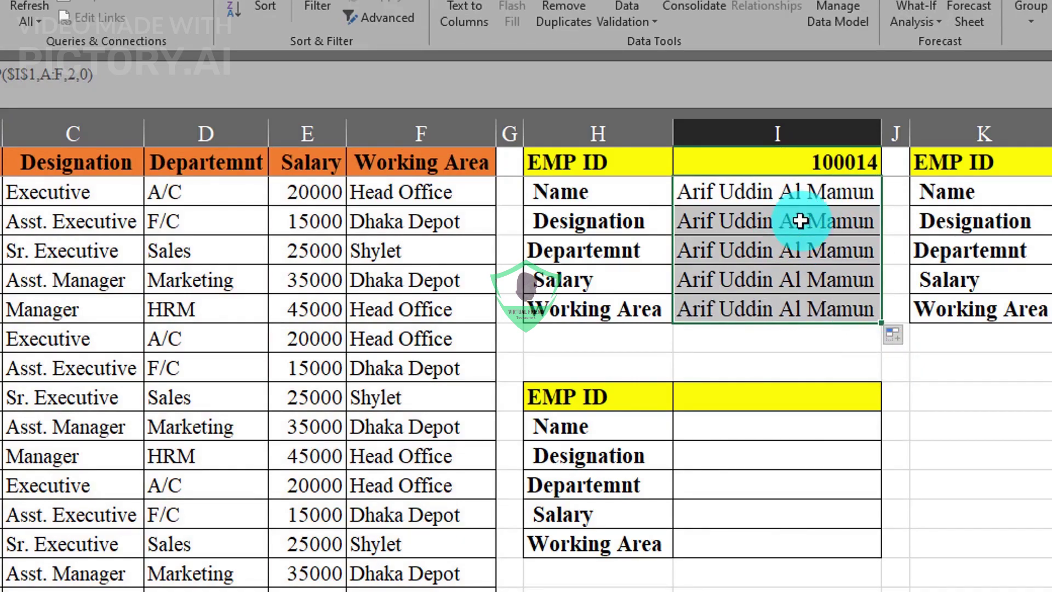
left_click(799, 202)
double_click(797, 203)
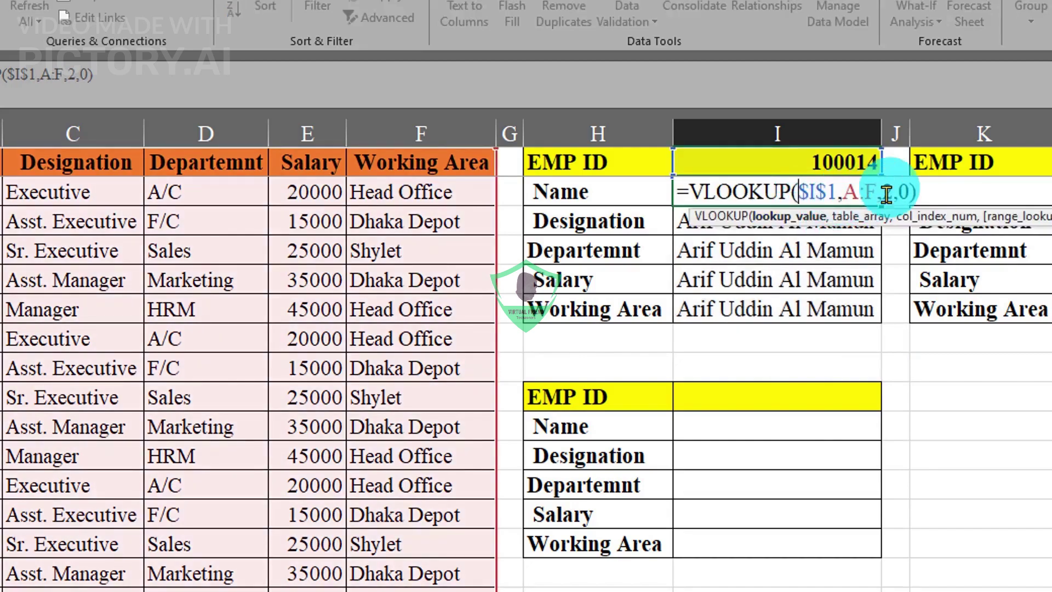
key("Return")
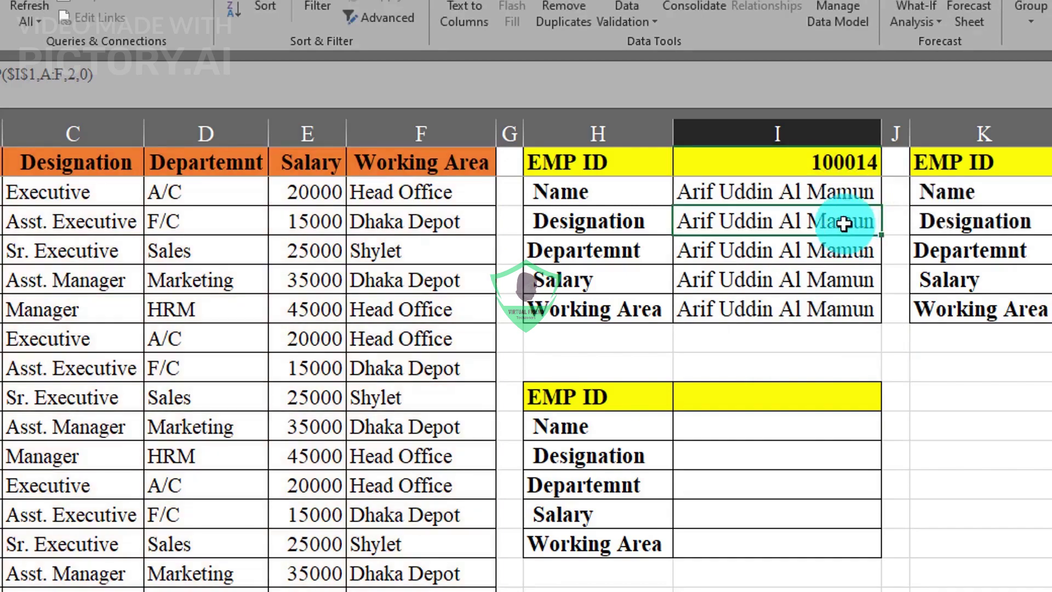
Step: Inspect the arguments of the copied VLOOKUP formulas in I3 and I4
double_click(850, 223)
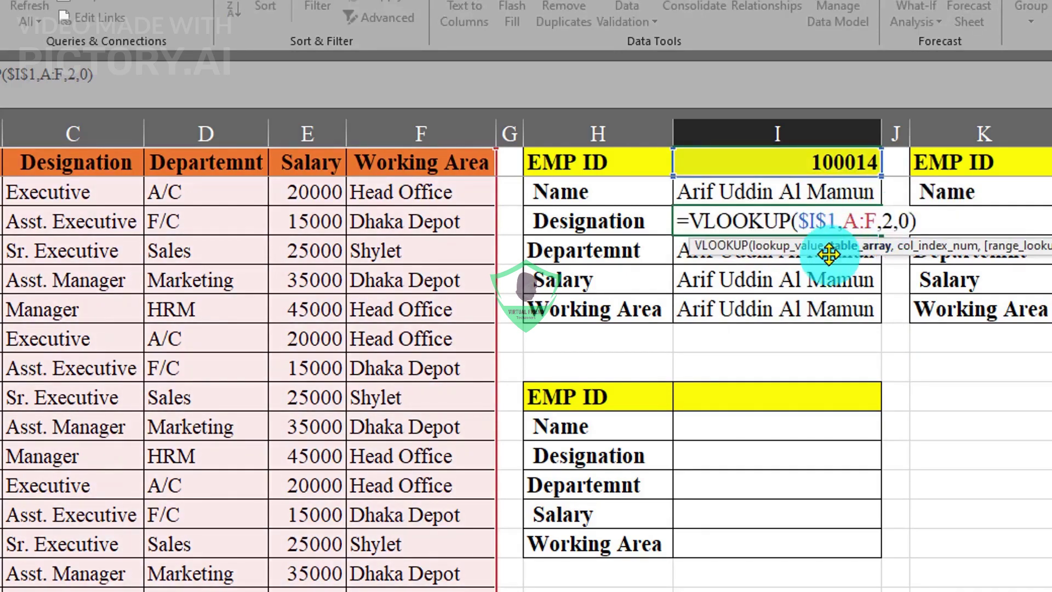
key("Return")
double_click(838, 250)
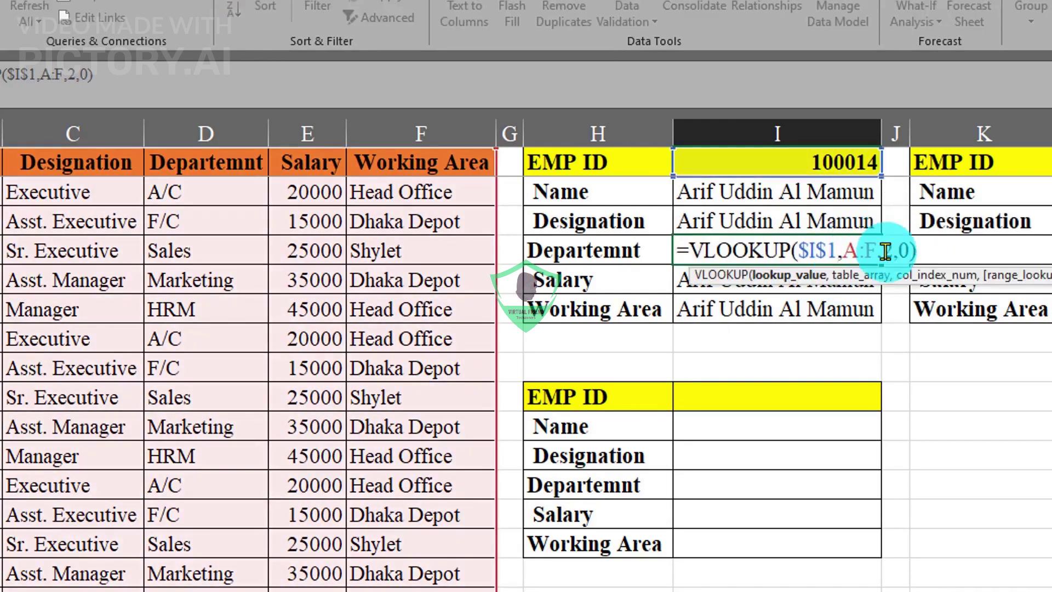
key("Return")
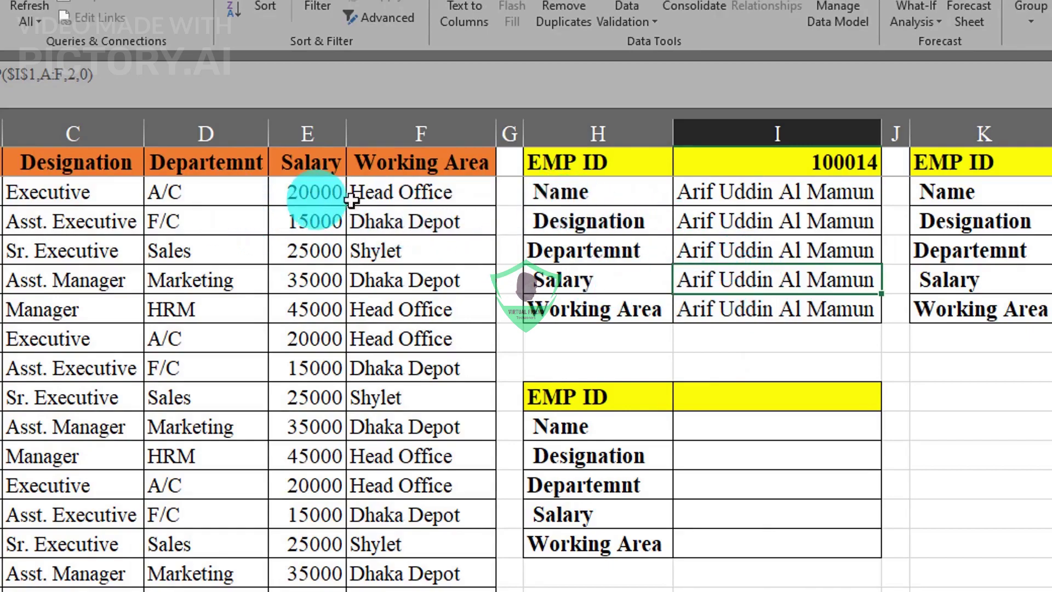
Step: Set the VLOOKUP column index to 3 for Designation in I3 and to 4 for Department in I4
double_click(868, 219)
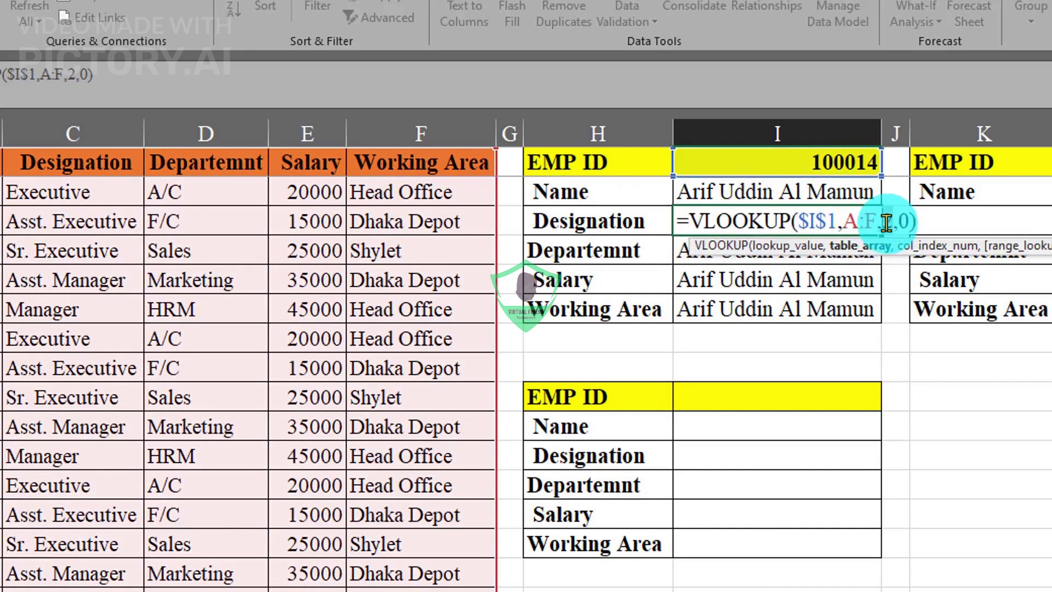
double_click(885, 222)
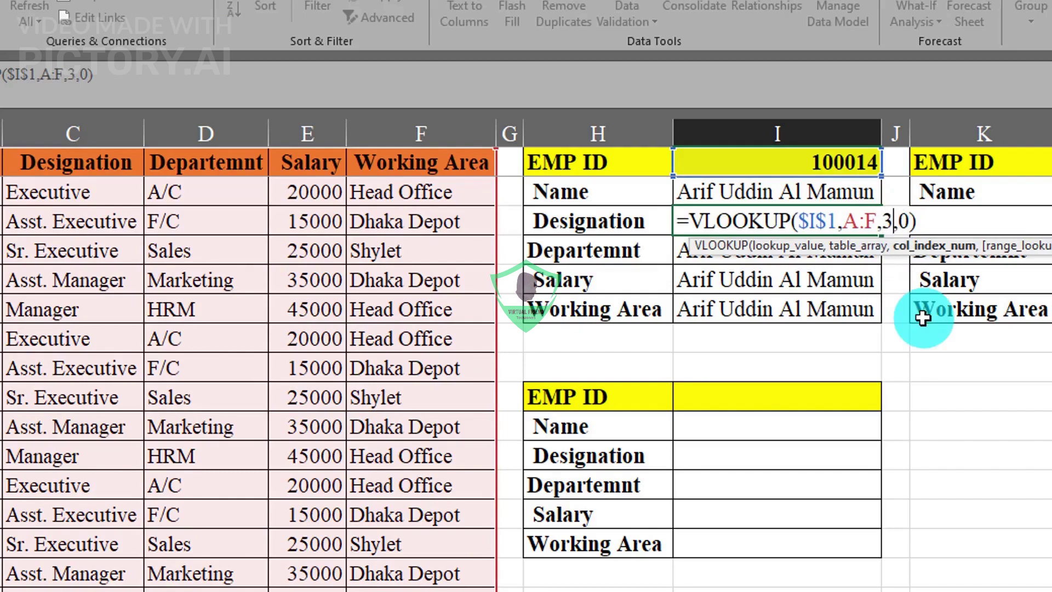
key("Return")
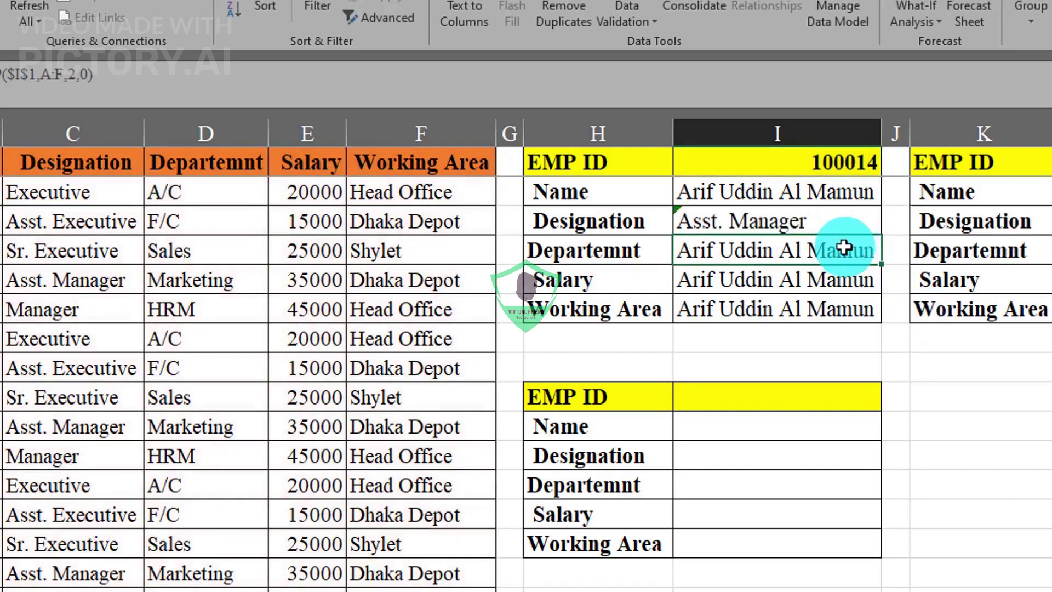
double_click(872, 248)
double_click(885, 250)
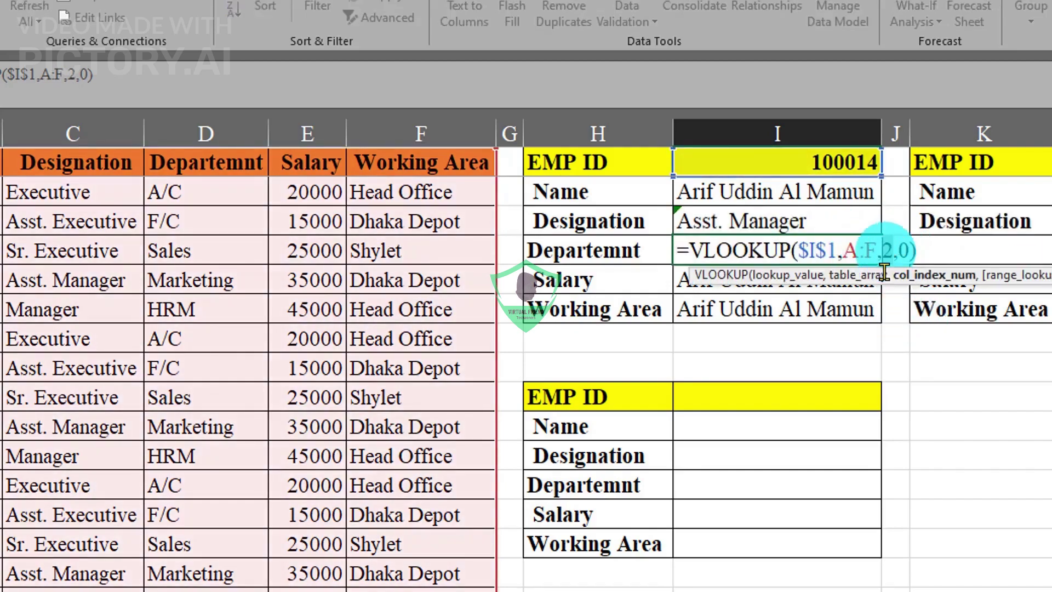
type("4")
key("Return")
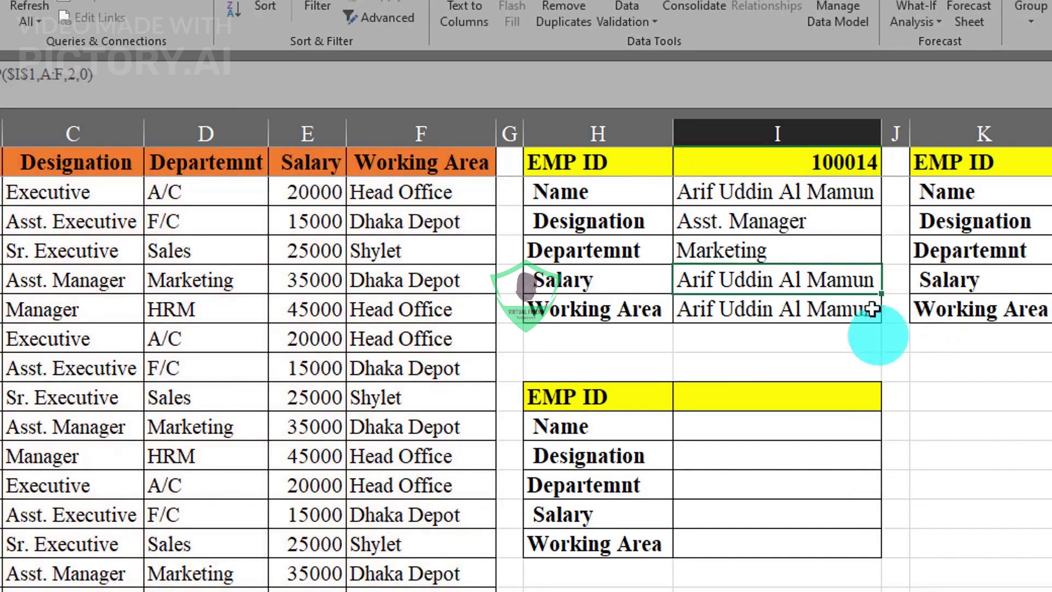
Step: Set the VLOOKUP column index to 5 for Salary in I5 and to 6 for Working Area in I6
double_click(839, 277)
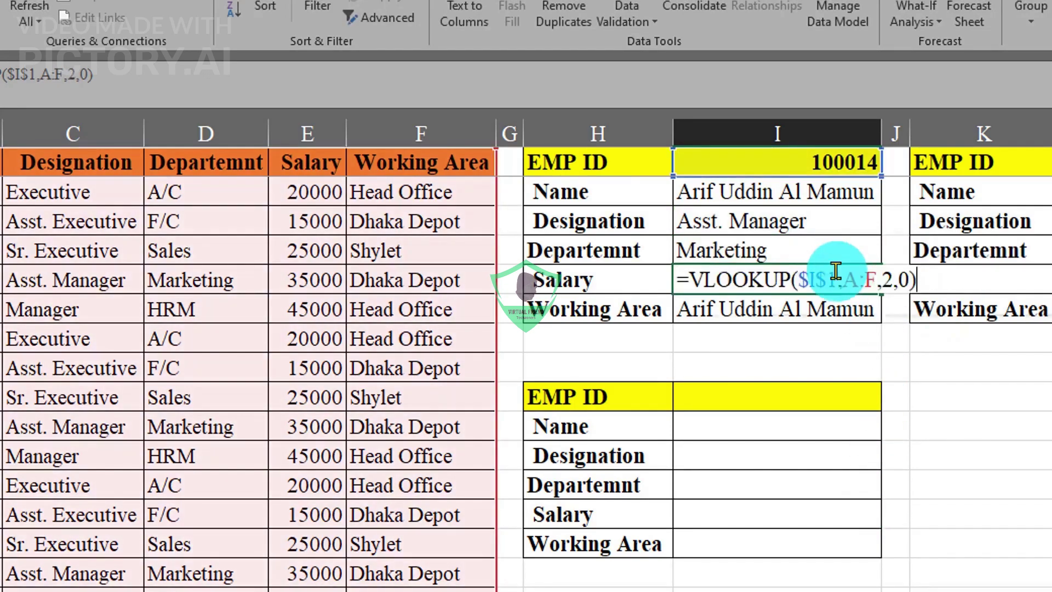
double_click(886, 281)
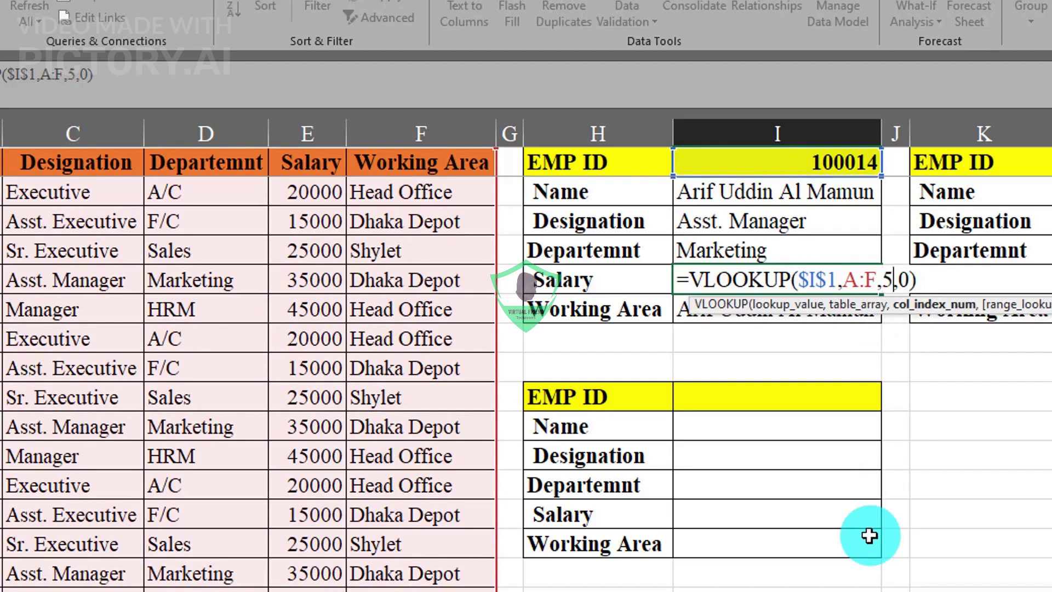
type("5")
key("Return")
double_click(833, 305)
double_click(886, 308)
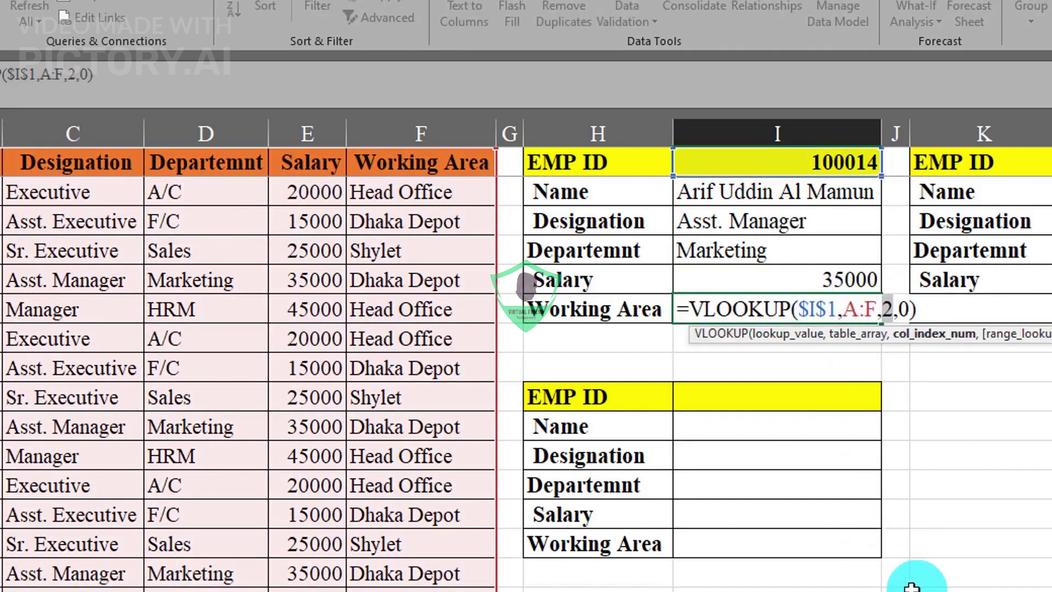
type("6")
key("Return")
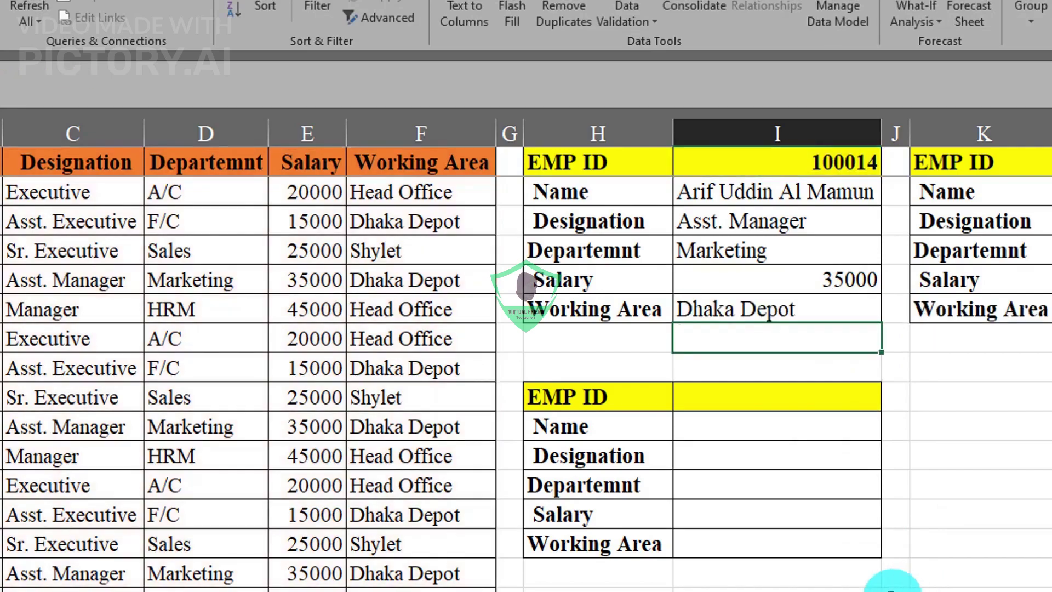
Step: Choose the employee ID listed in A17 for the lookup cell I1 and select the returned details in I2:I6
left_click(822, 191)
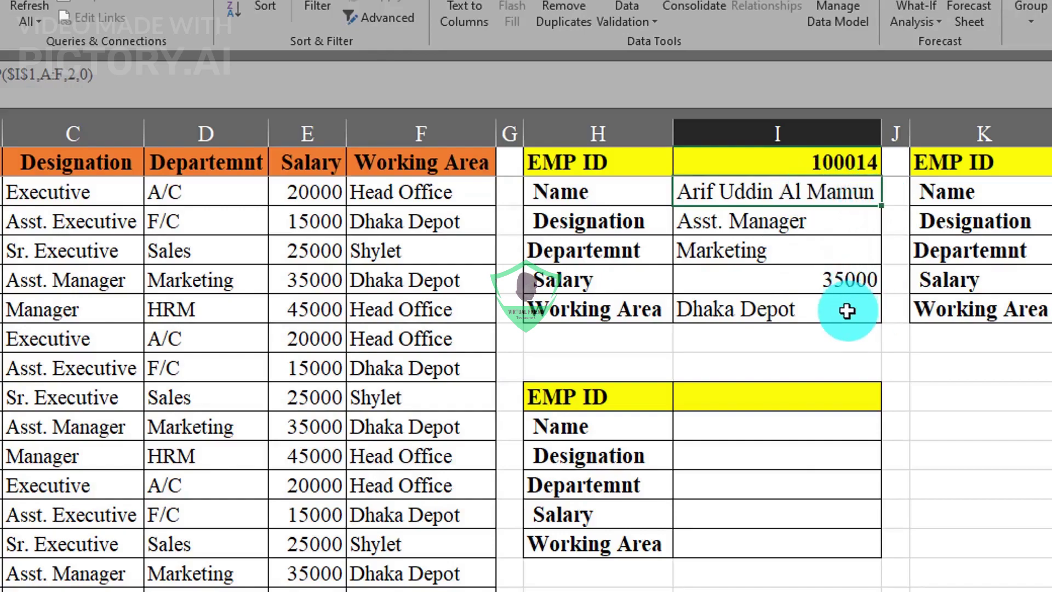
left_click(860, 162)
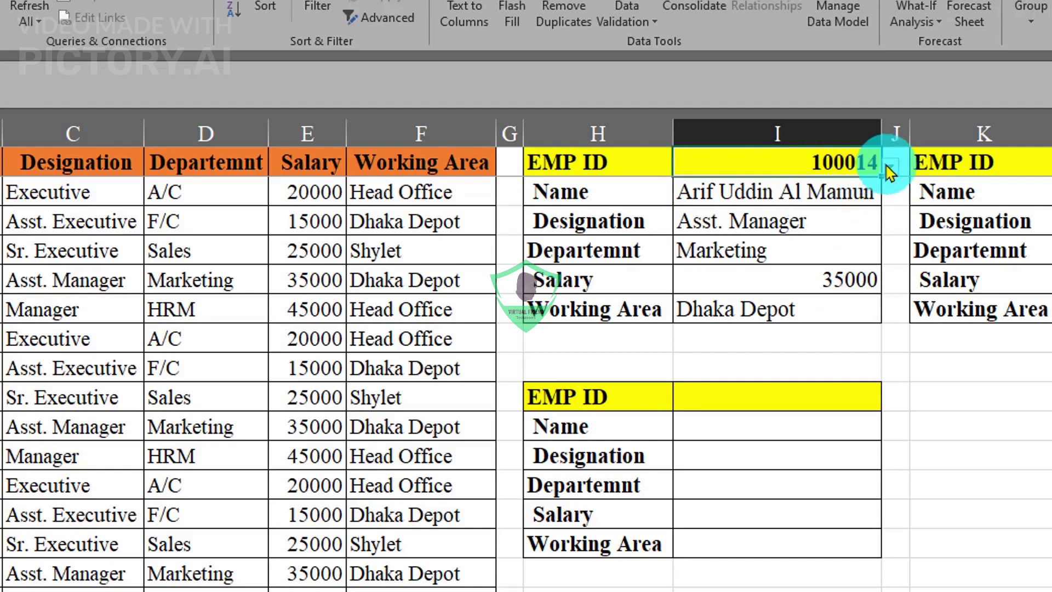
left_click(890, 165)
left_click(778, 295)
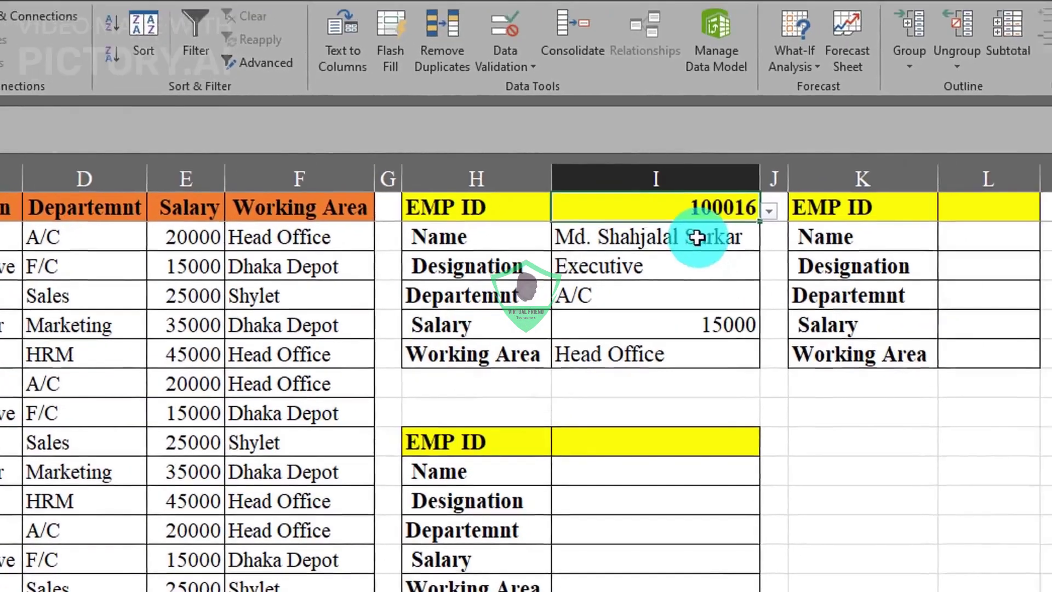
left_click_drag(696, 236, 697, 357)
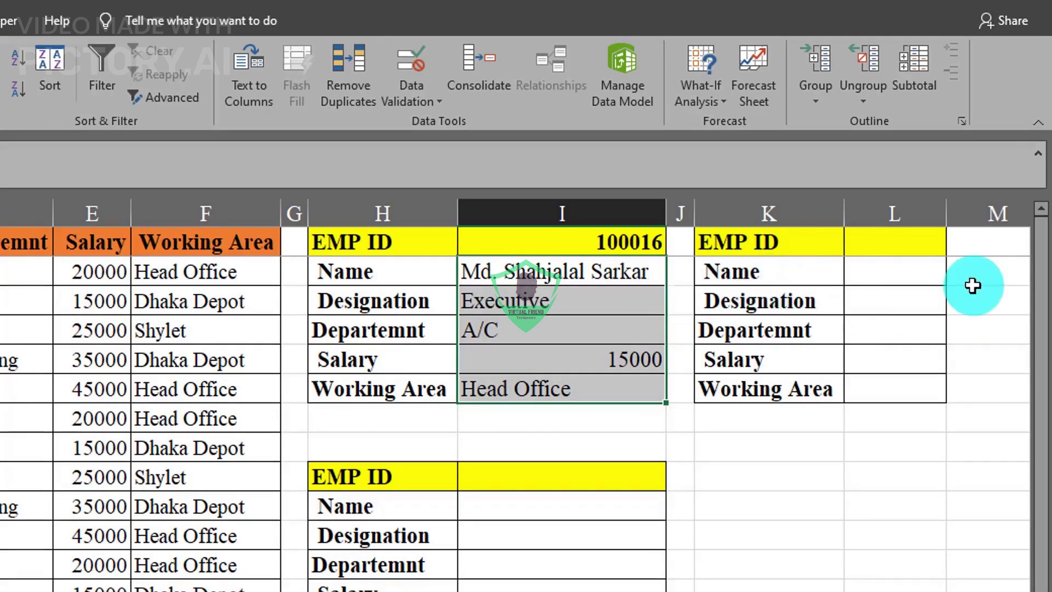
Step: Choose the employee ID listed in A3 for L1 in the second form and widen column L slightly
left_click(883, 243)
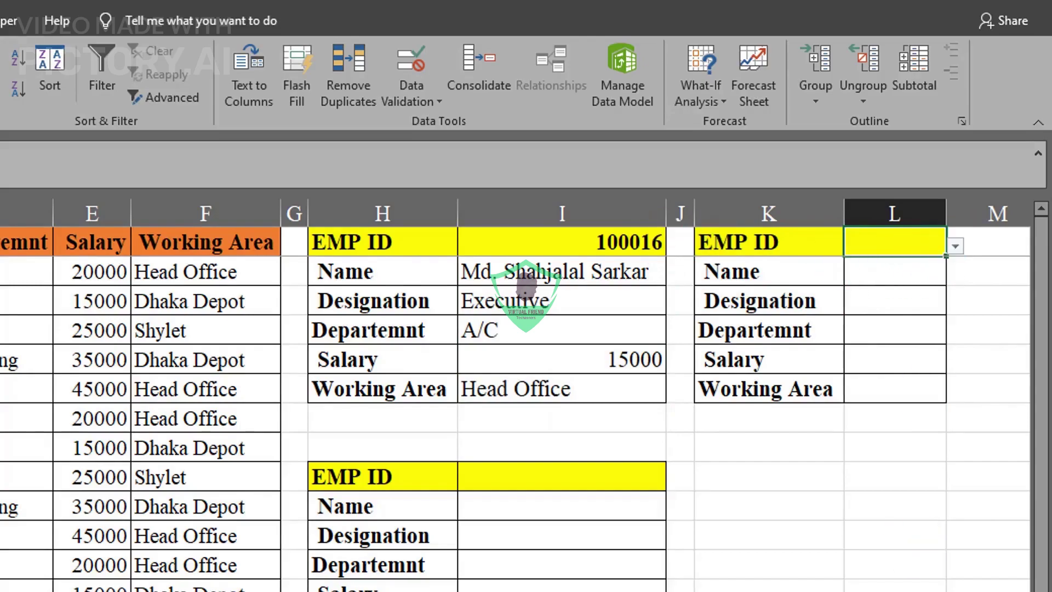
scroll(713, 517, "down", 2)
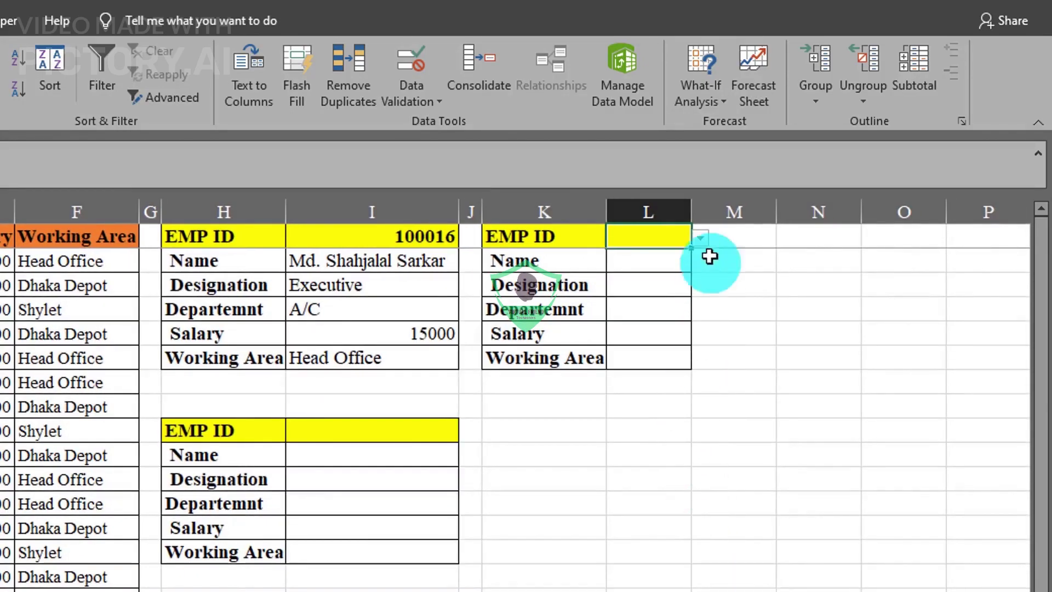
left_click(701, 238)
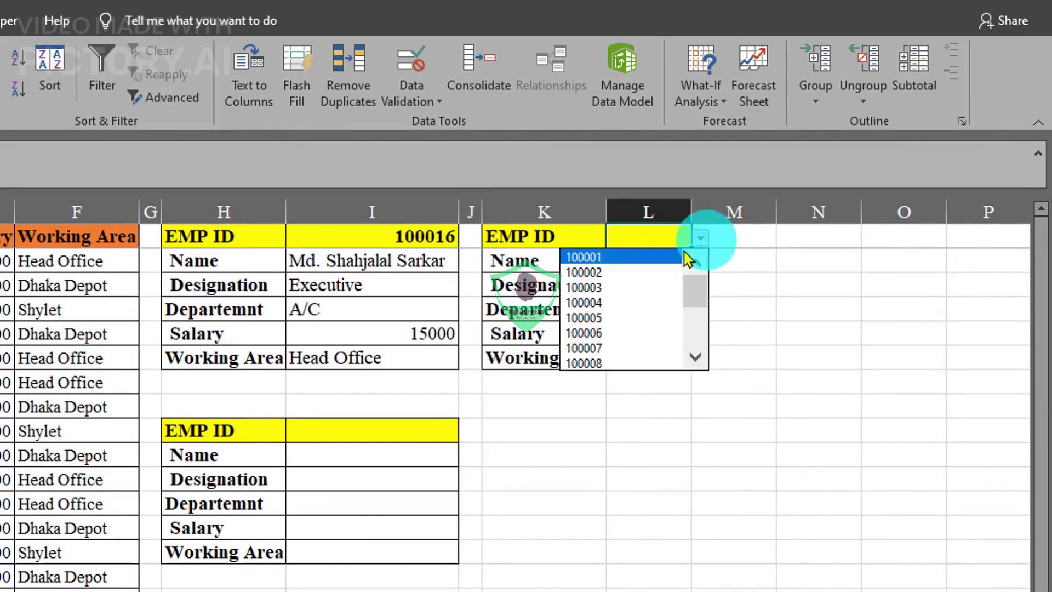
left_click(677, 272)
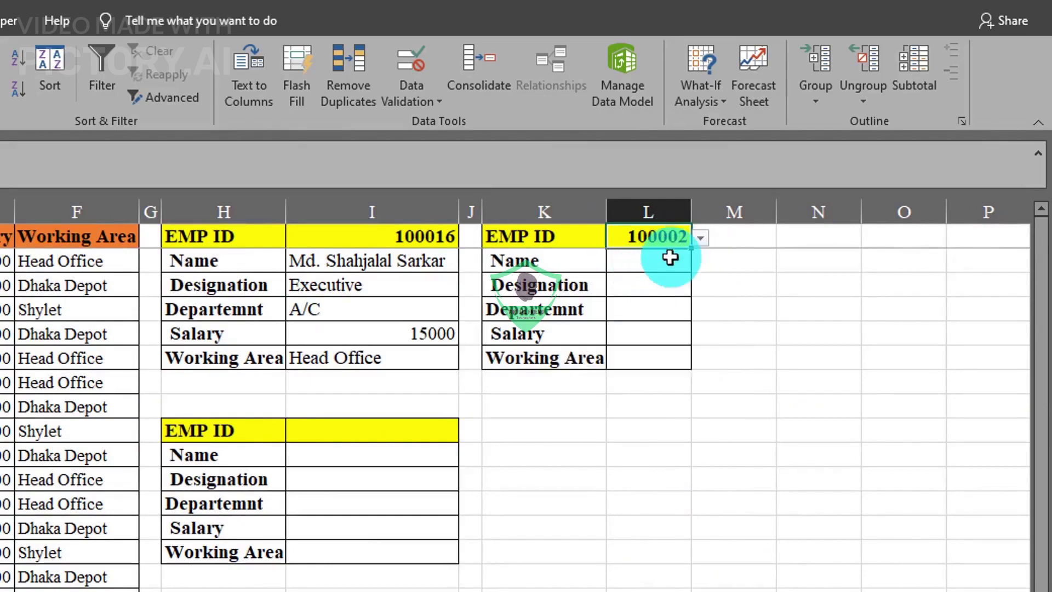
left_click_drag(691, 212, 707, 210)
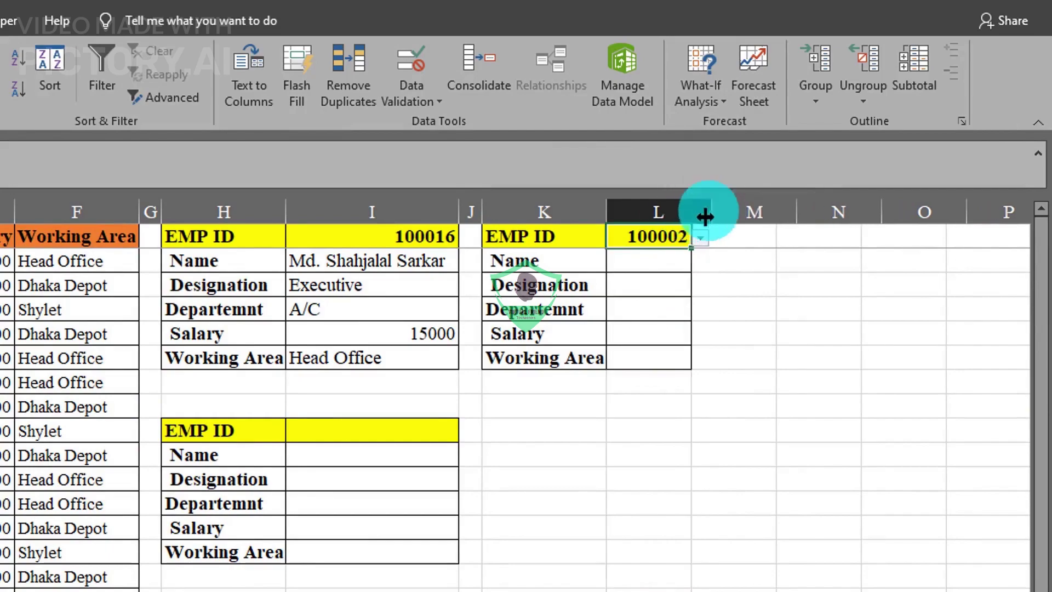
Step: Start a VLOOKUP formula in L2 with the absolute lookup value $L$1
left_click(678, 261)
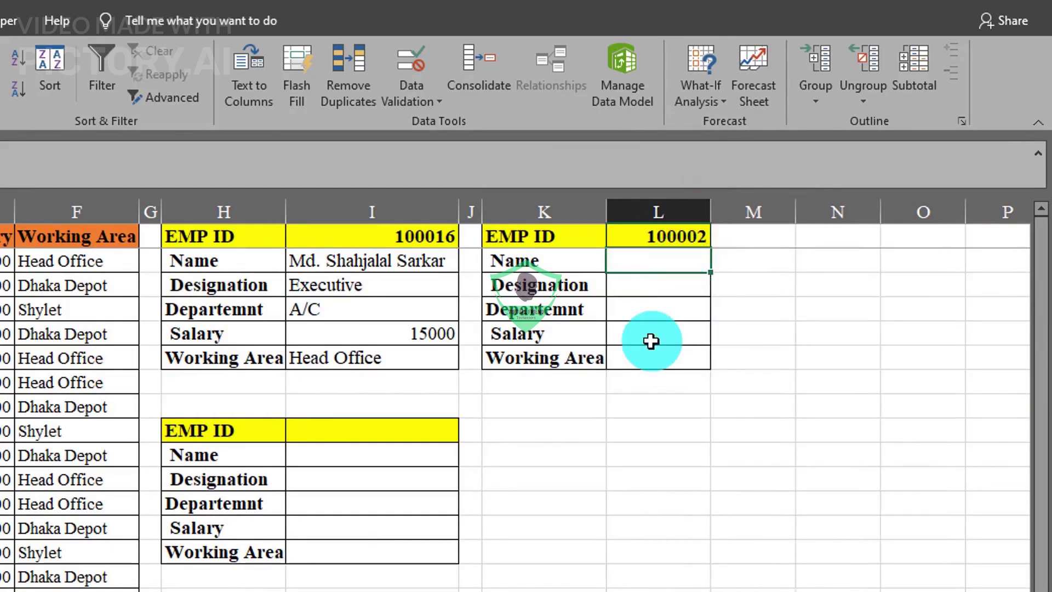
type("=vl")
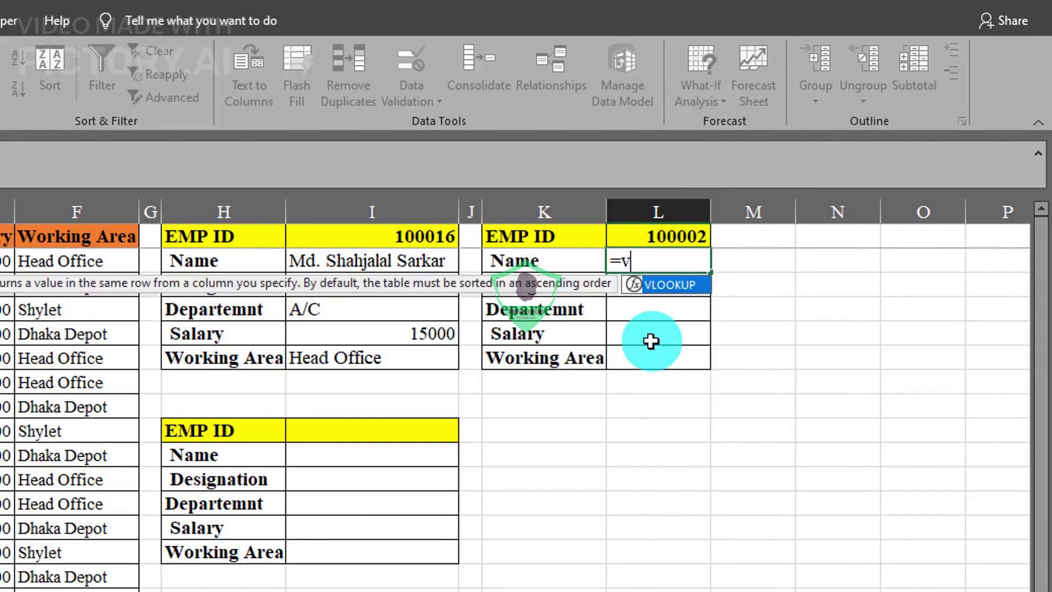
double_click(662, 286)
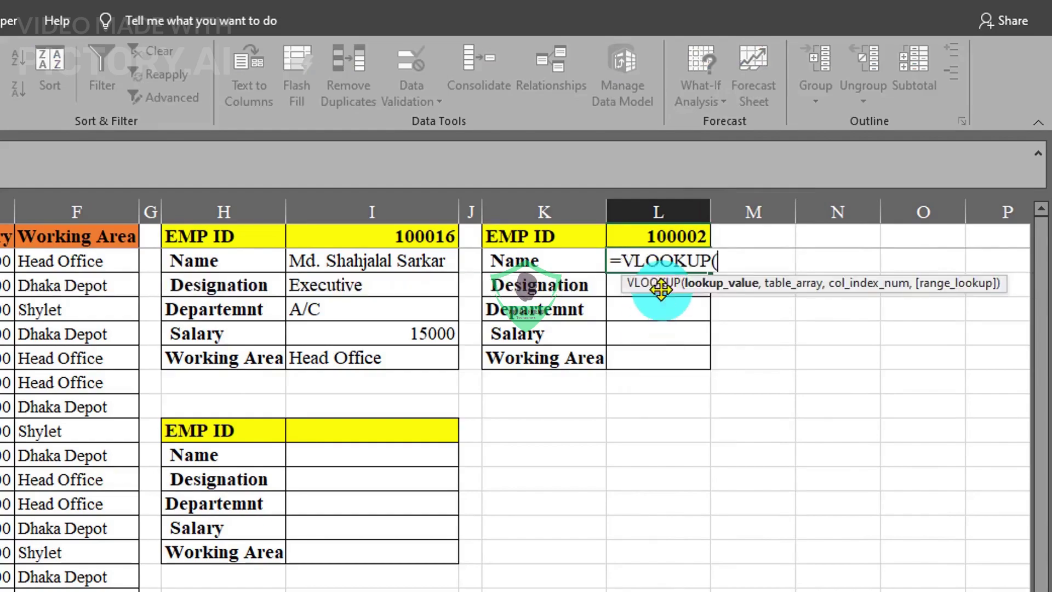
left_click(665, 239)
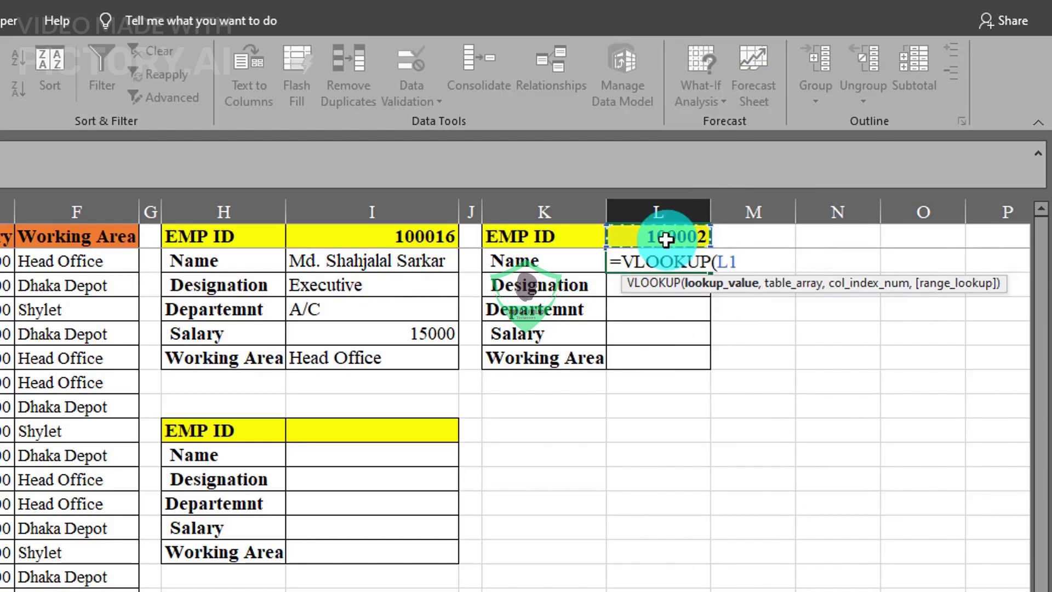
type(",")
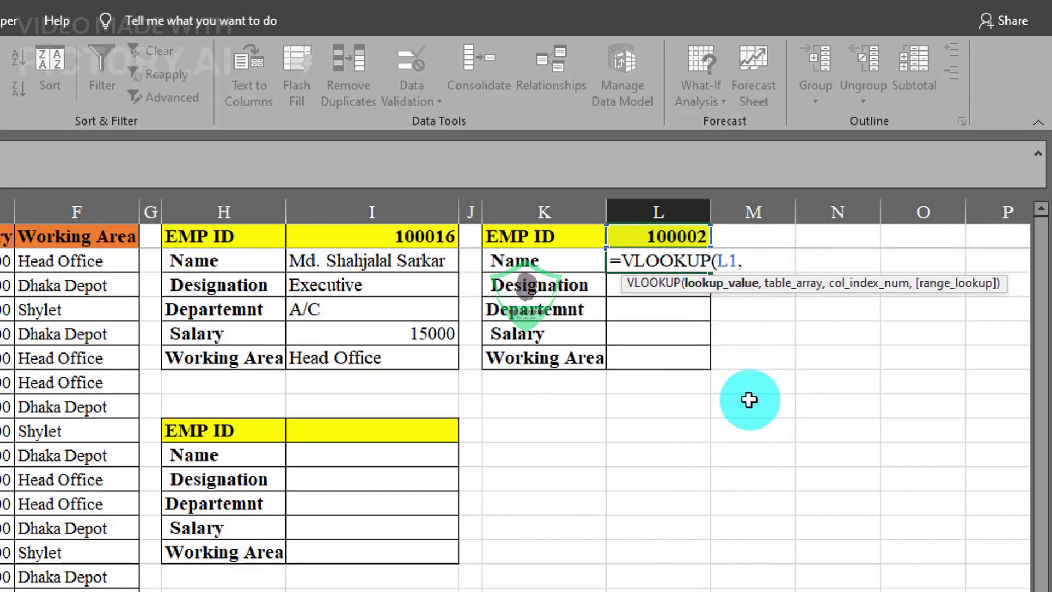
key("F4")
key("End")
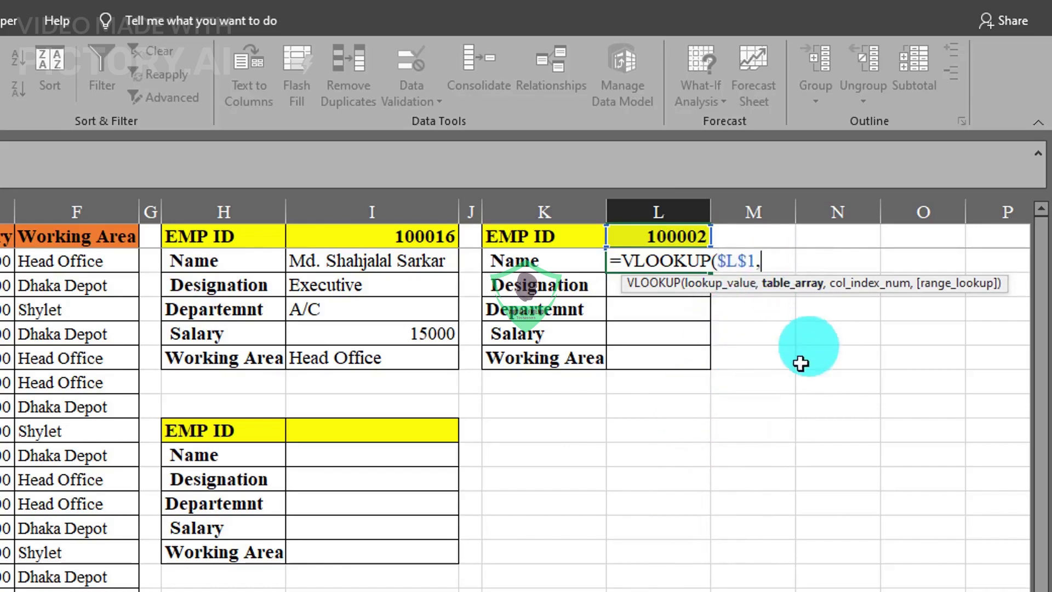
left_click(787, 268)
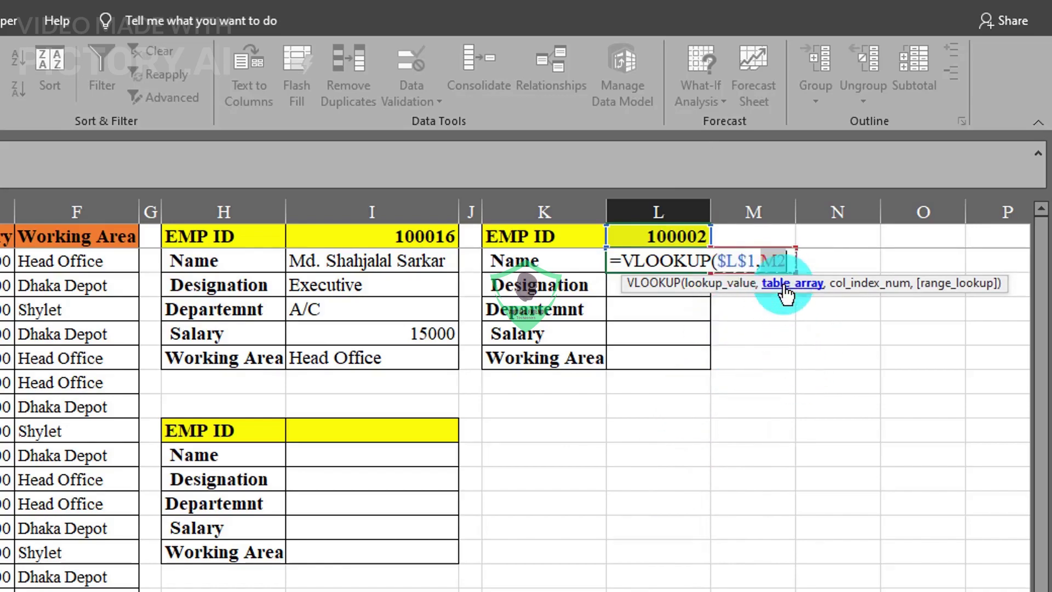
key("BackSpace")
key("BackSpace")
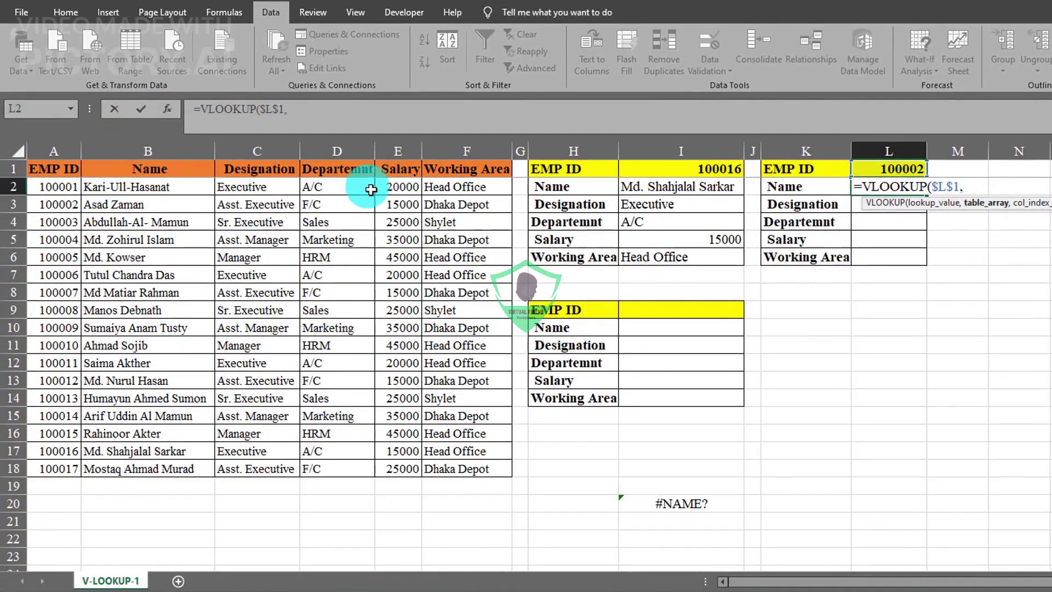
Step: Complete the VLOOKUP formula in L2 with columns A:F as the table, ROW() as the column index and 0 for exact match
left_click_drag(56, 147, 468, 149)
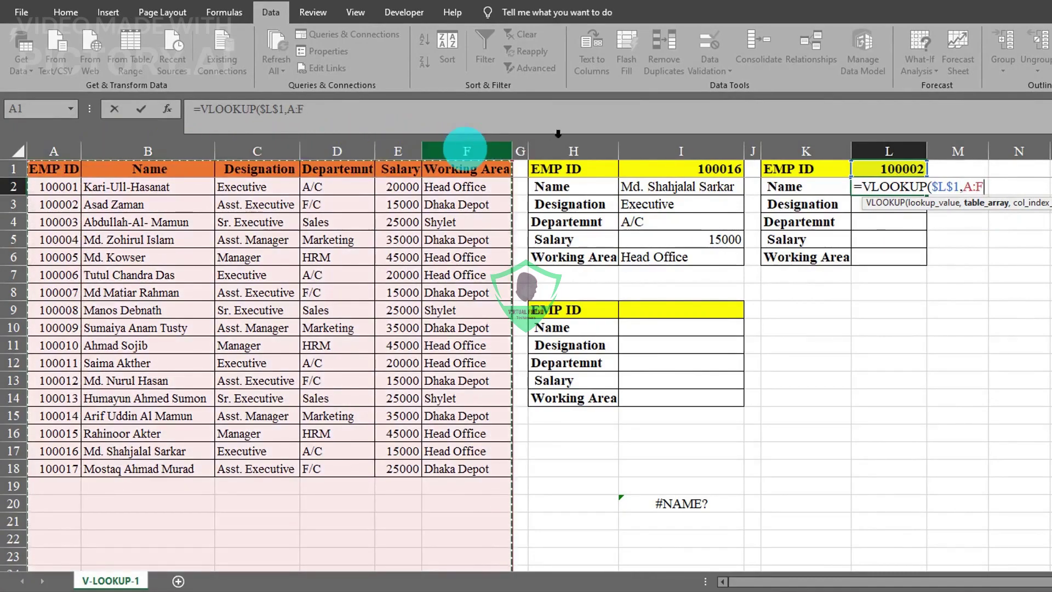
type(",")
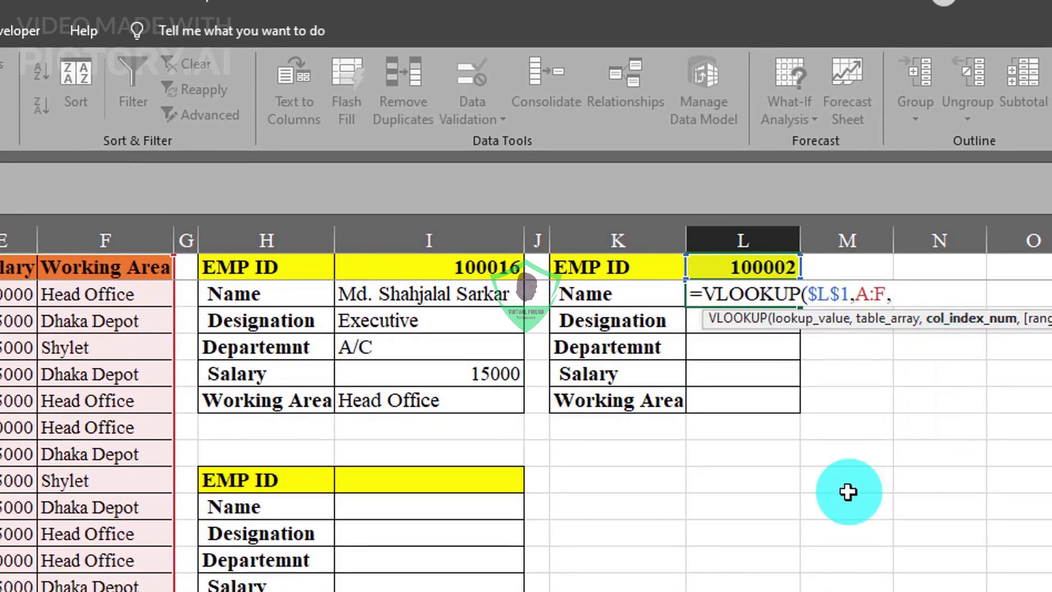
type("row")
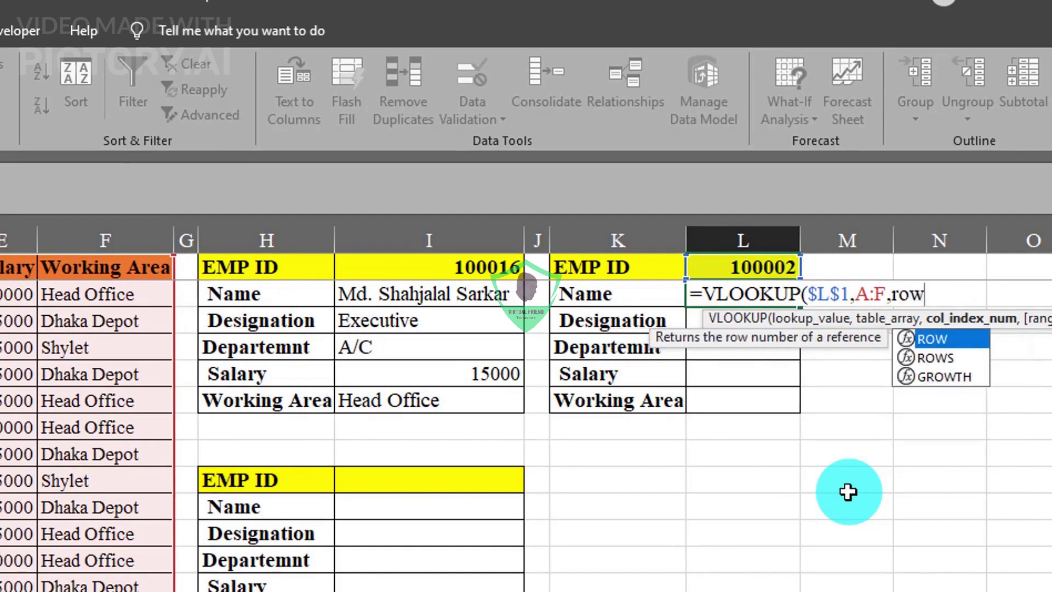
type("()")
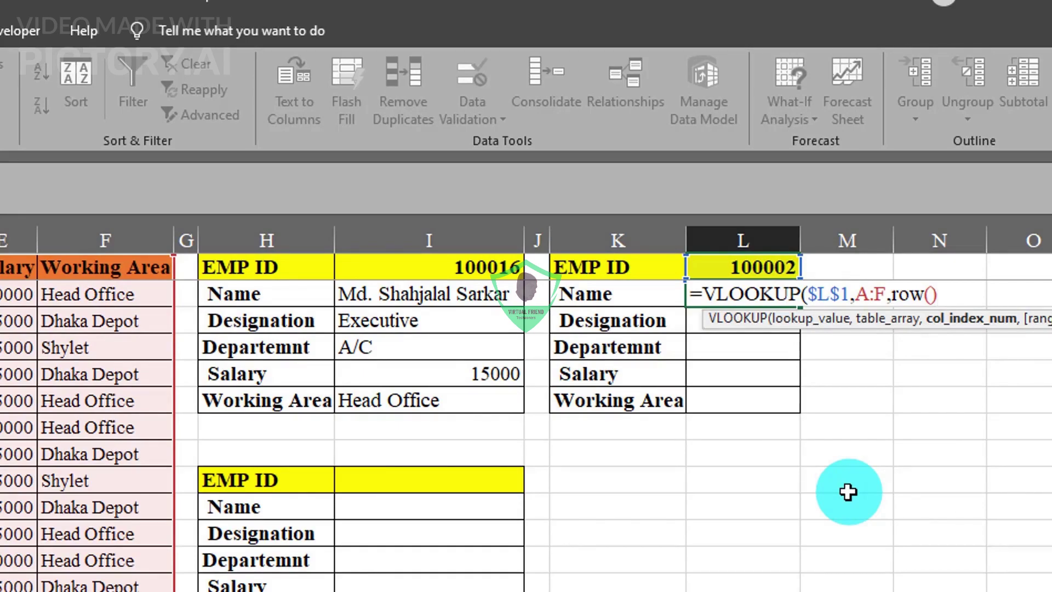
type(",")
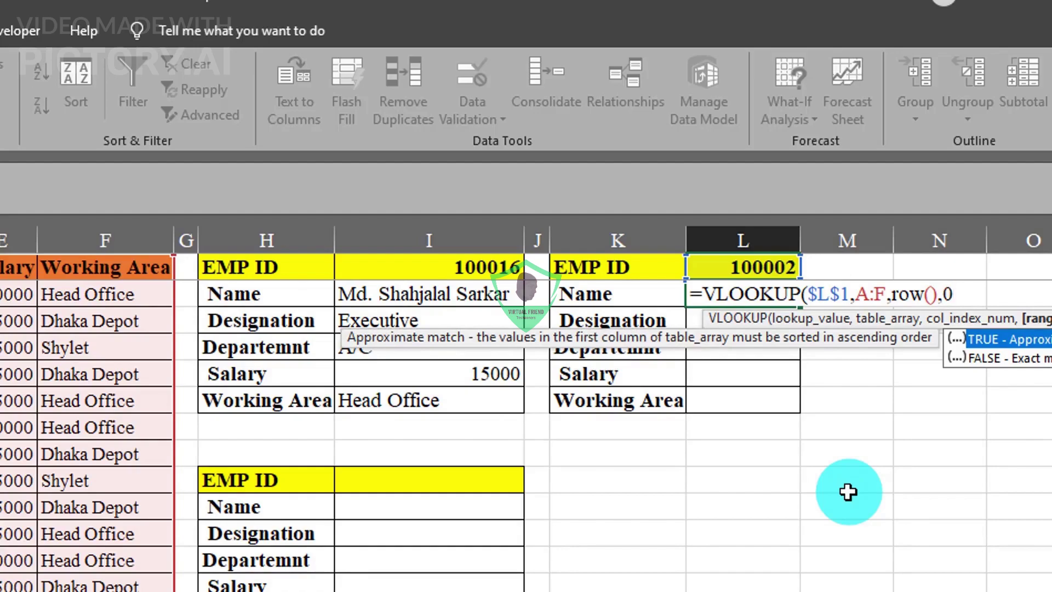
type("0)")
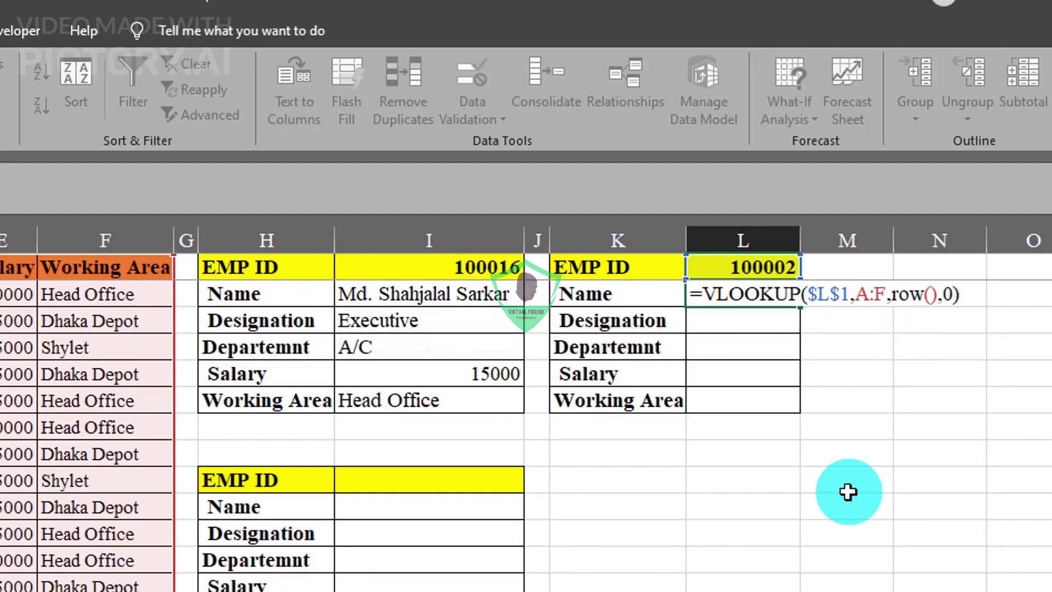
key("Return")
Step: Fill the L2 formula down to L6 and widen column L to fit the returned details
left_click(761, 314)
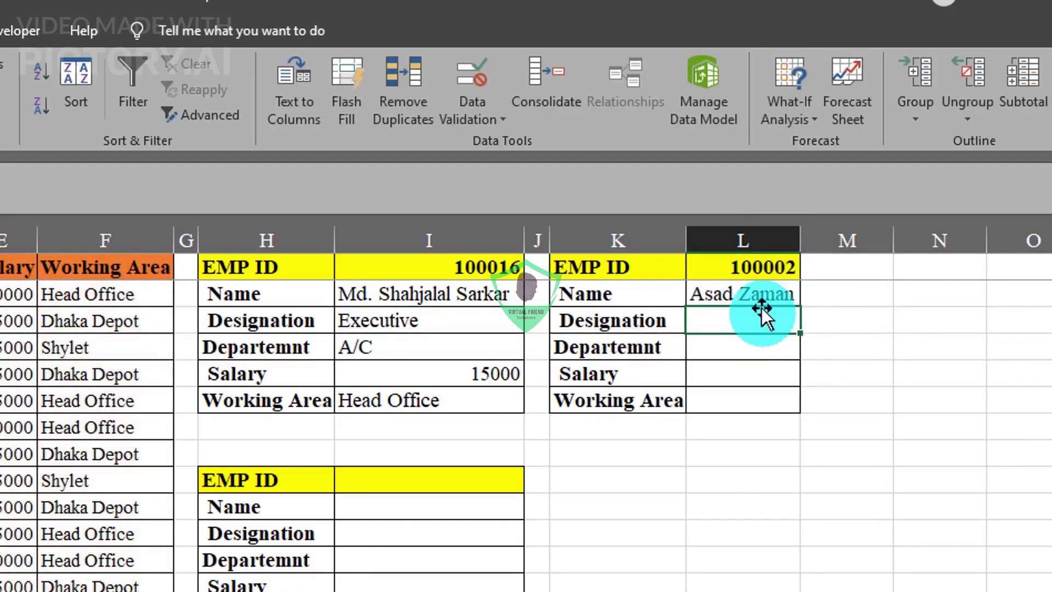
left_click(762, 299)
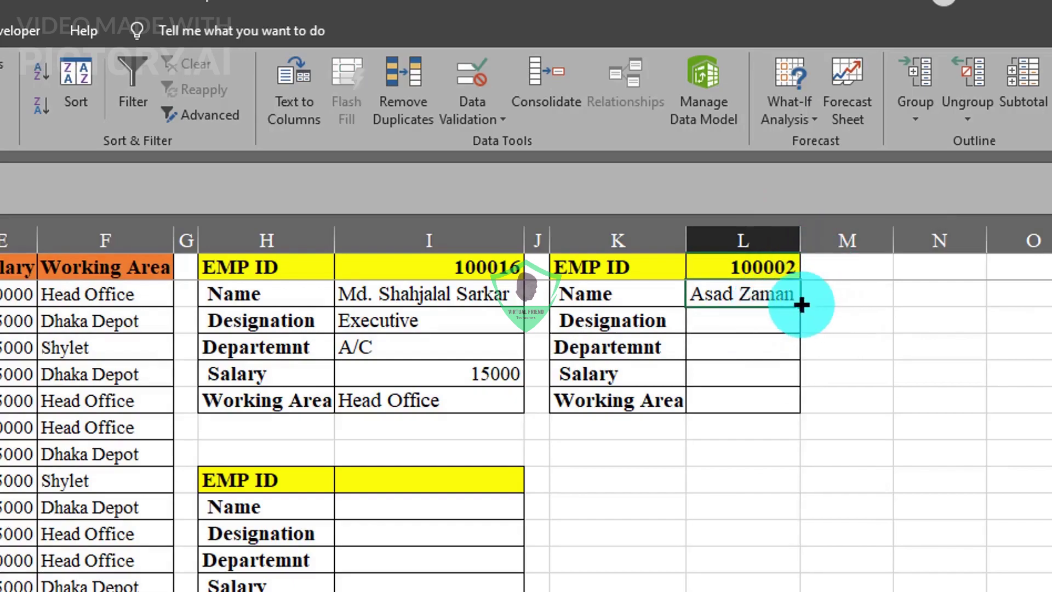
left_click_drag(801, 308, 794, 405)
left_click_drag(800, 236, 825, 238)
left_click(809, 346)
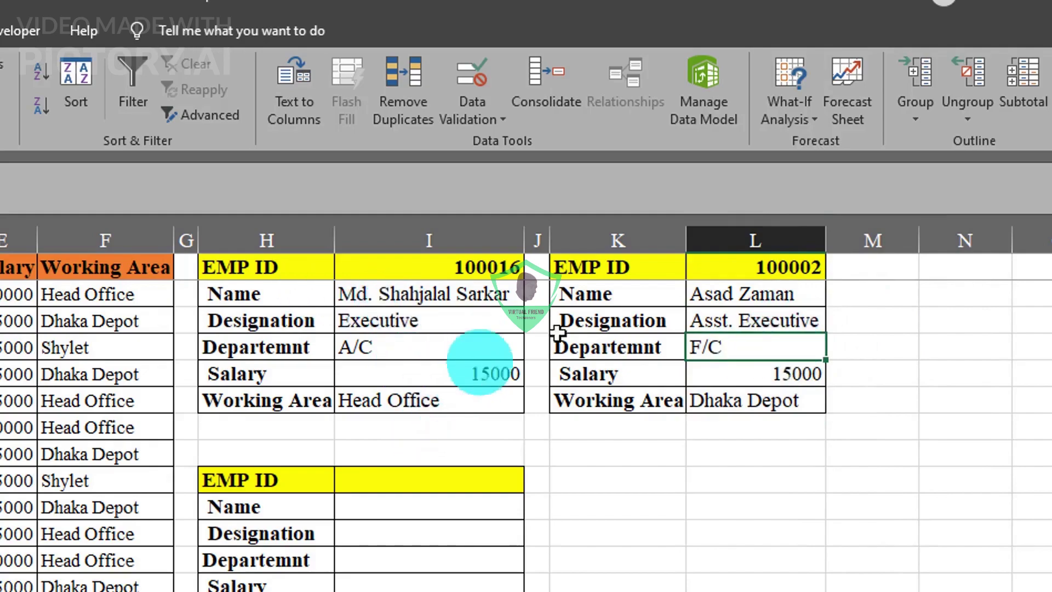
Step: Compare the column index arguments in the VLOOKUP formulas of I2 and L2, leaving both formulas as they are
left_click(481, 291)
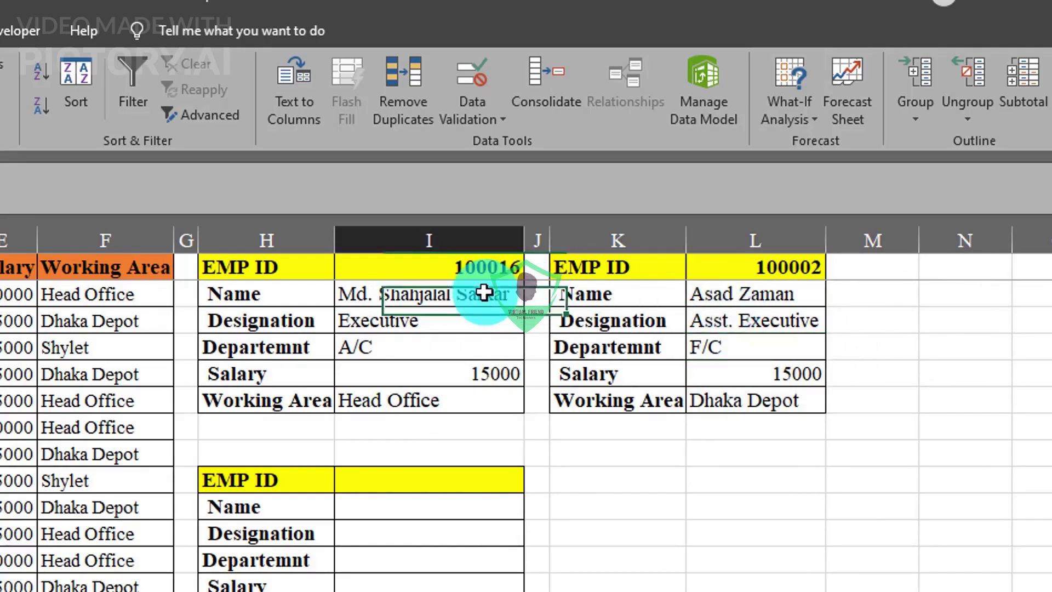
double_click(530, 292)
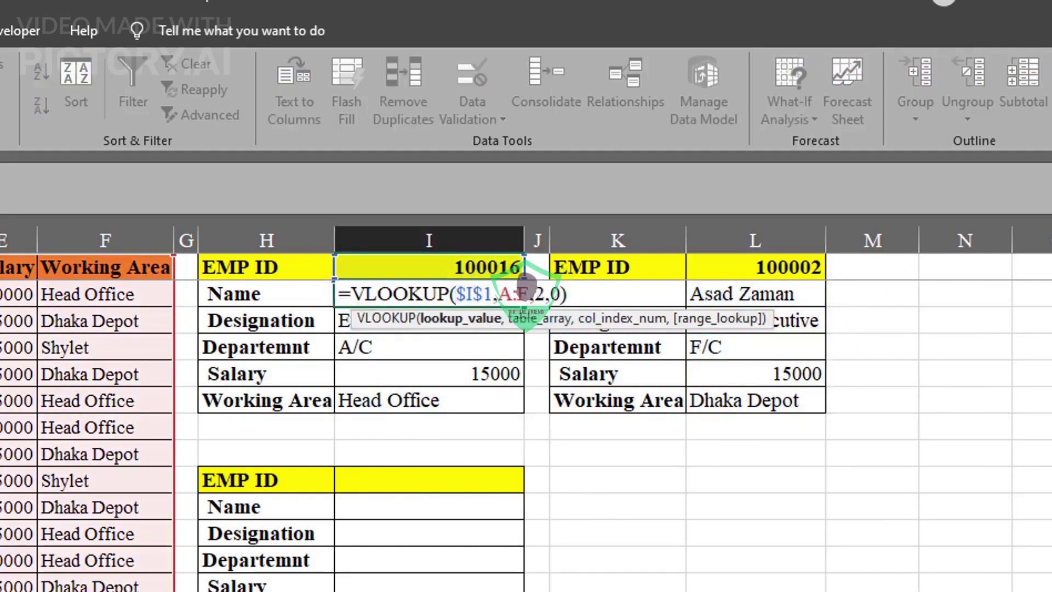
left_click(569, 285)
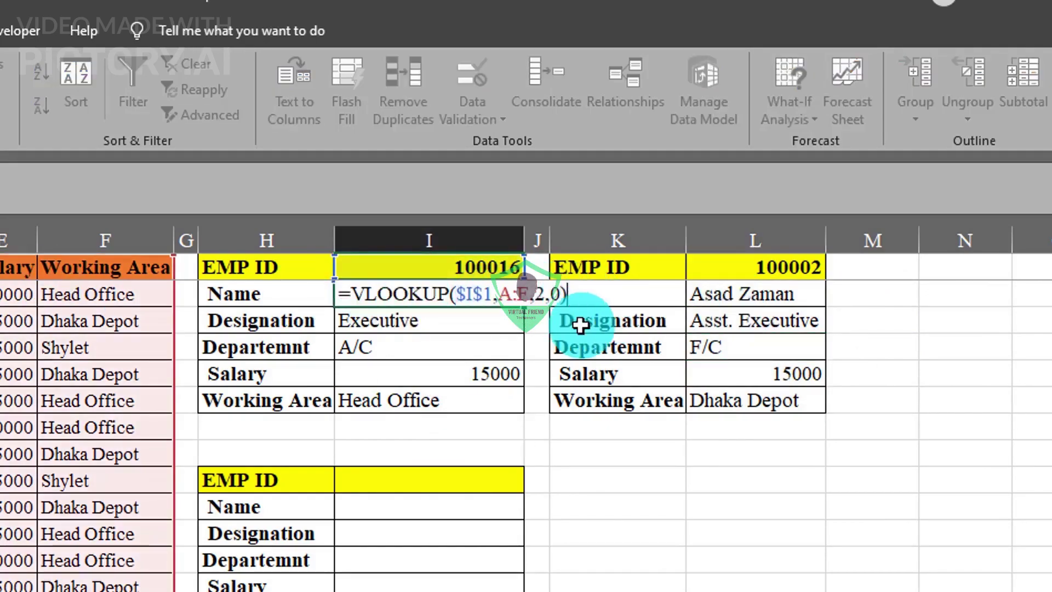
key("Return")
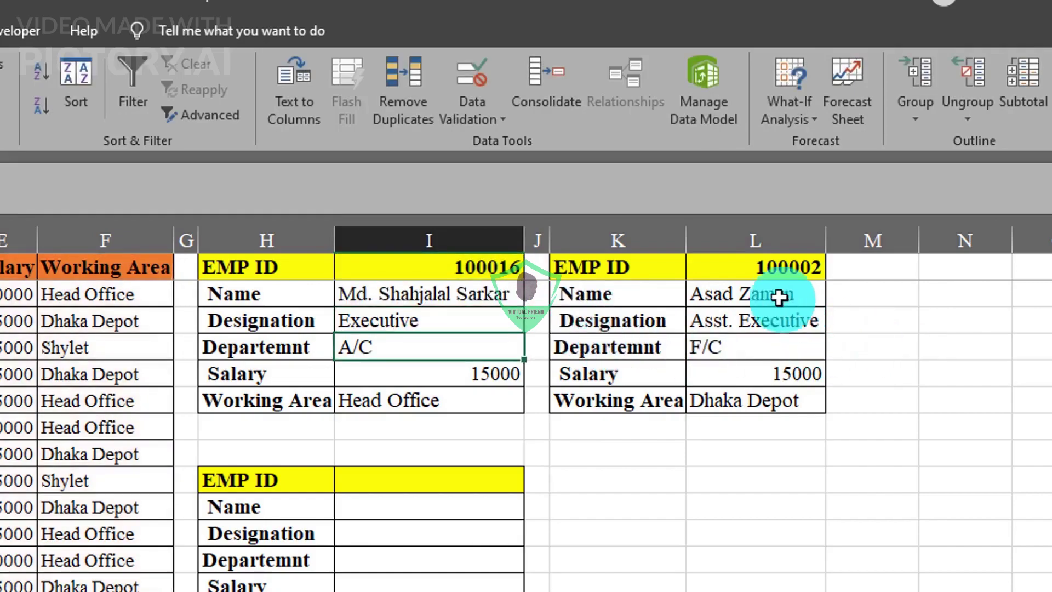
double_click(778, 296)
left_click(778, 296)
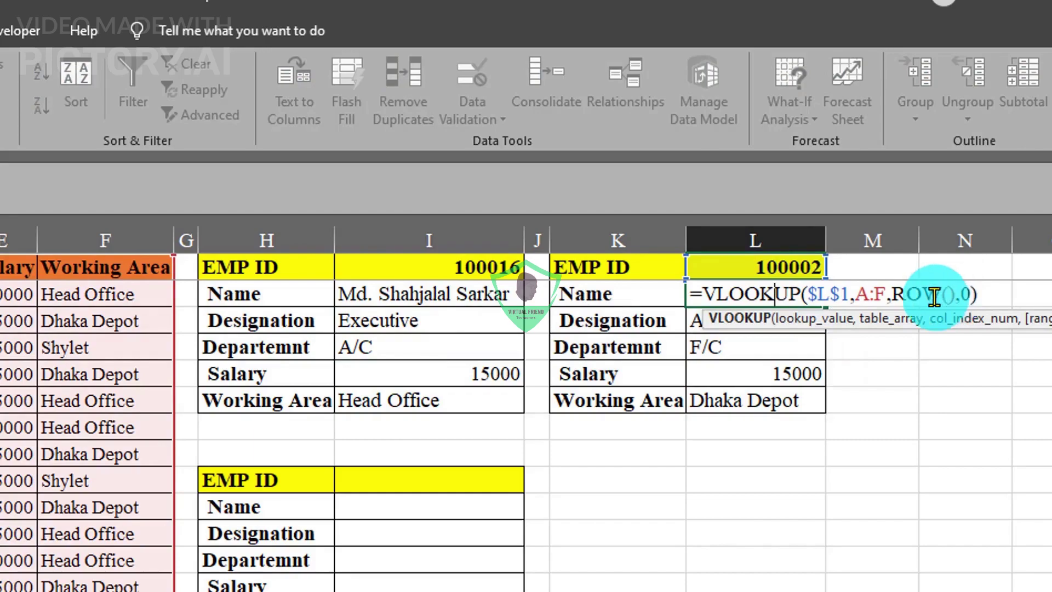
key("Return")
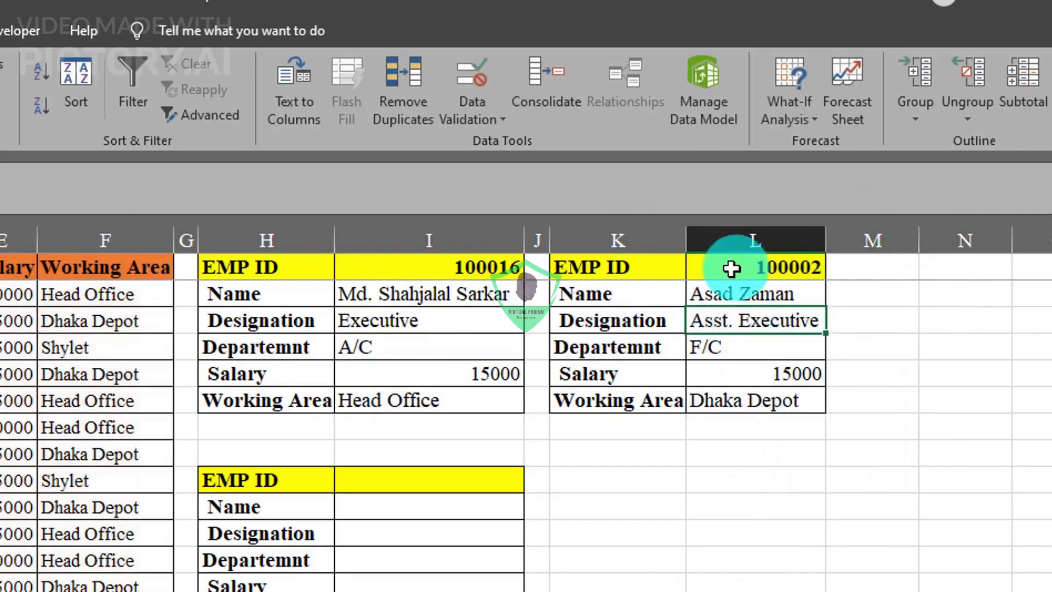
Step: Enter the formula =ROW() in the empty cell L11 to demonstrate the row number function
left_click(764, 527)
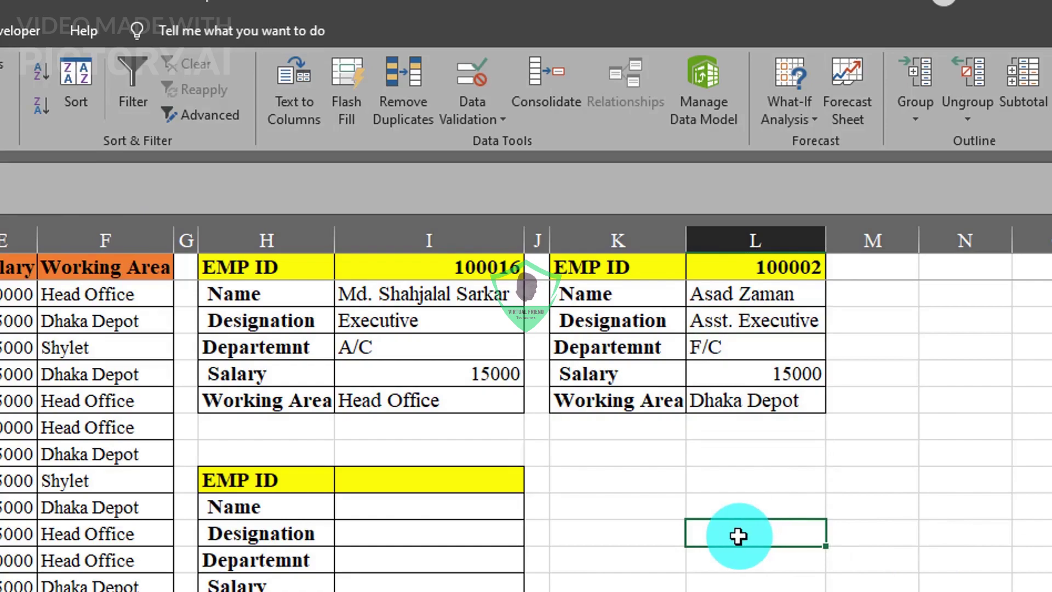
type("=row(")
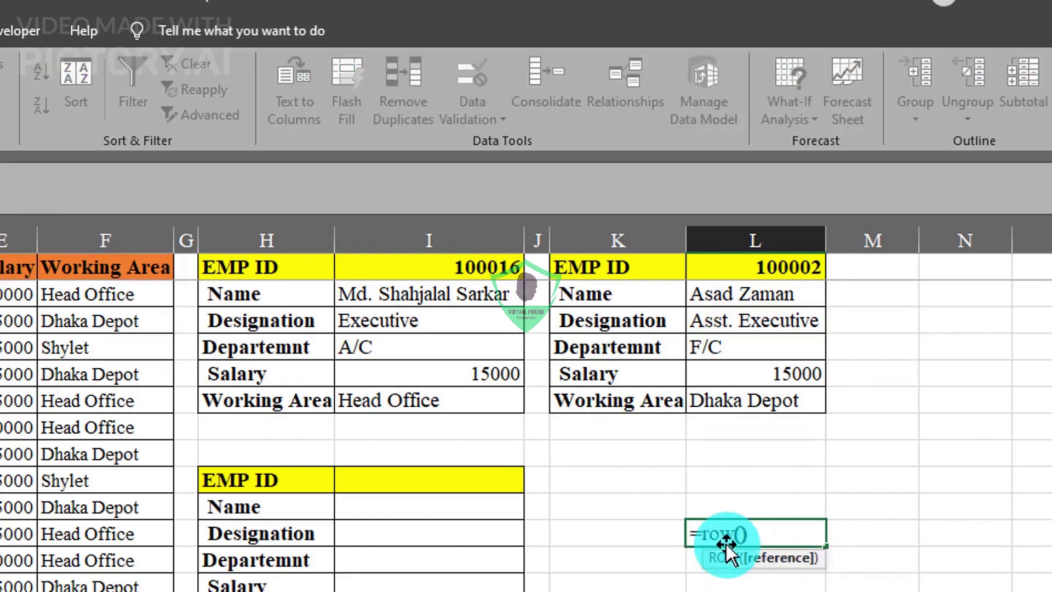
type(")")
key("Return")
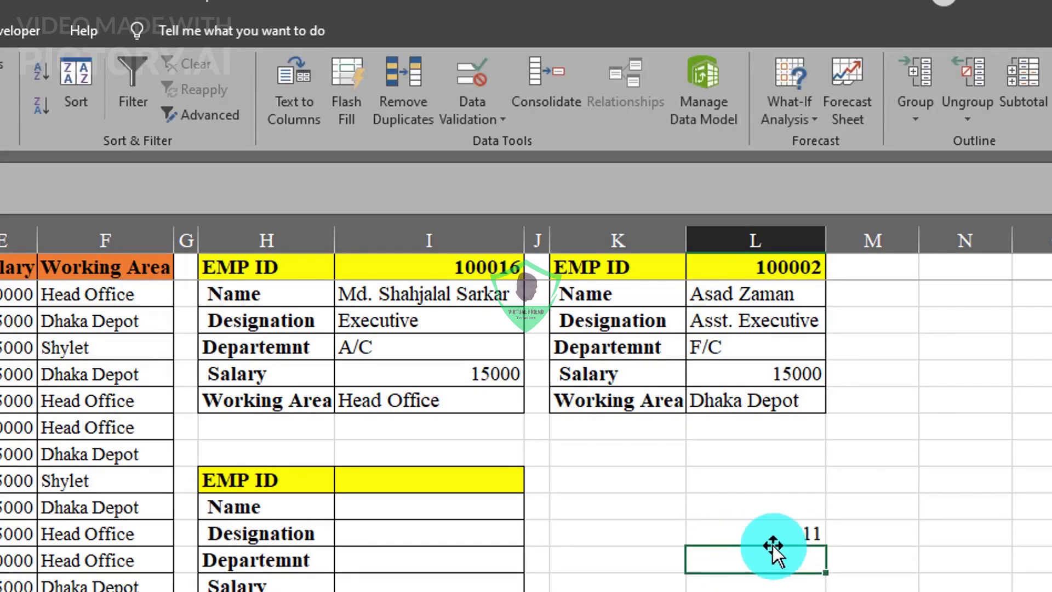
left_click(782, 535)
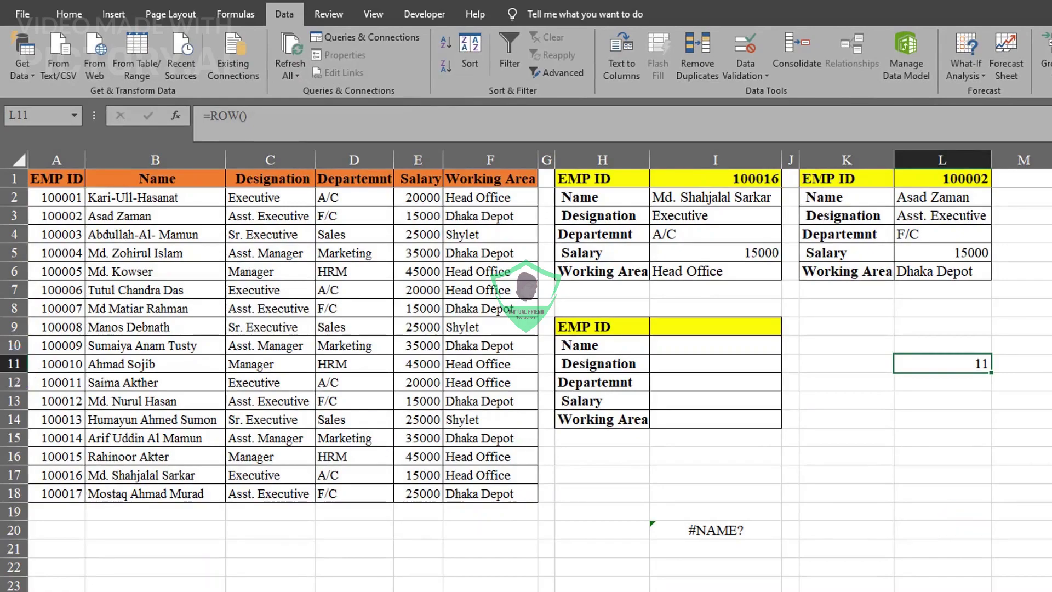
Step: Enter the formula =ROW() in cell H48, far below the data, as a second row number demonstration
scroll(942, 477, "down", 12)
left_click(597, 382)
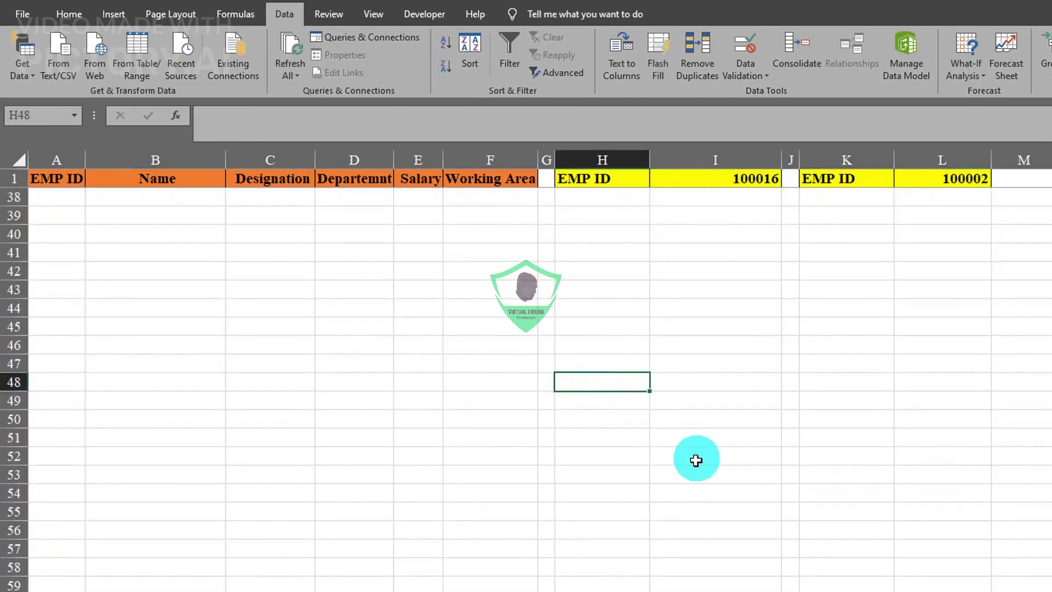
type("=ro")
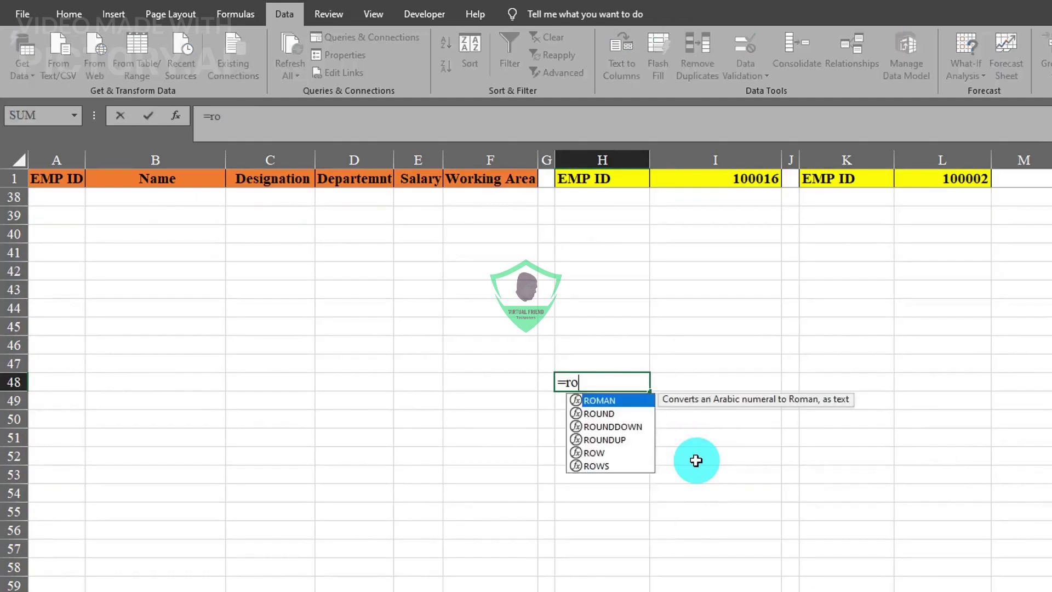
type("w()")
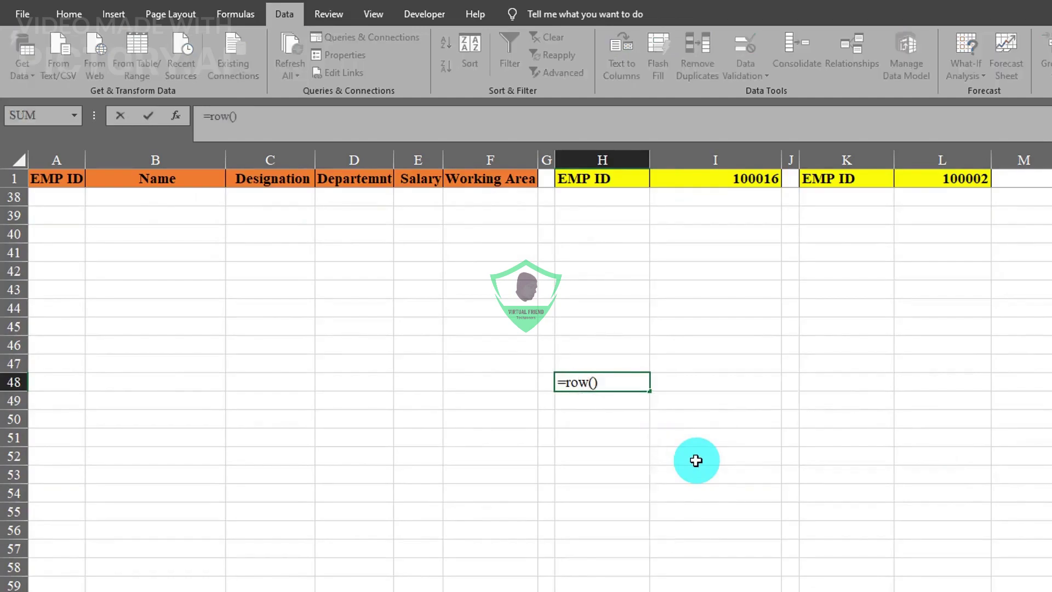
key("Return")
left_click(636, 382)
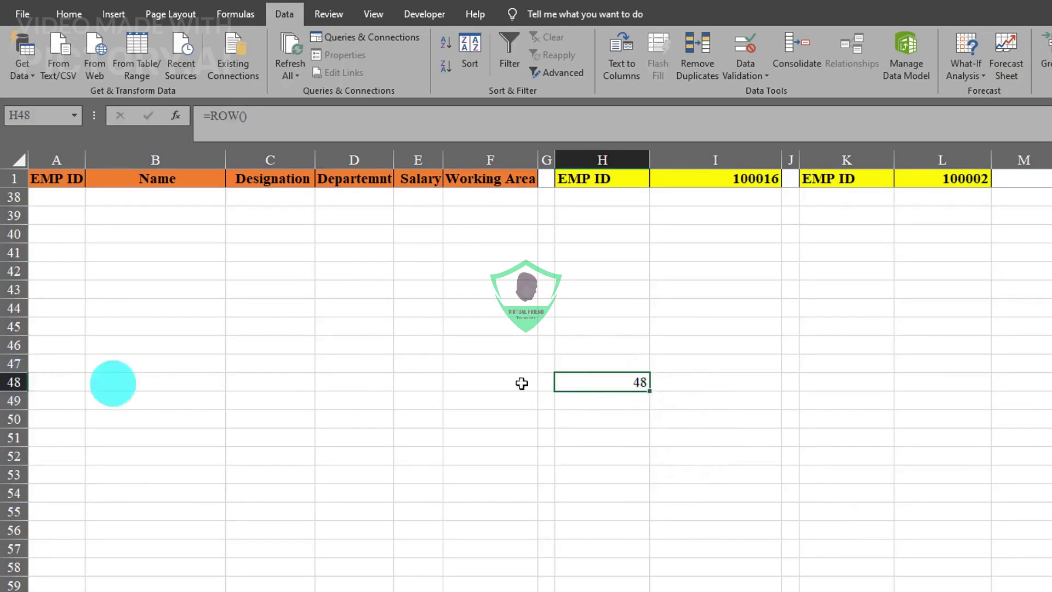
Step: Review the VLOOKUP formulas in L2 and L3, examining the absolute lookup value $L$1 and the ROW() column index
scroll(876, 429, "up", 12)
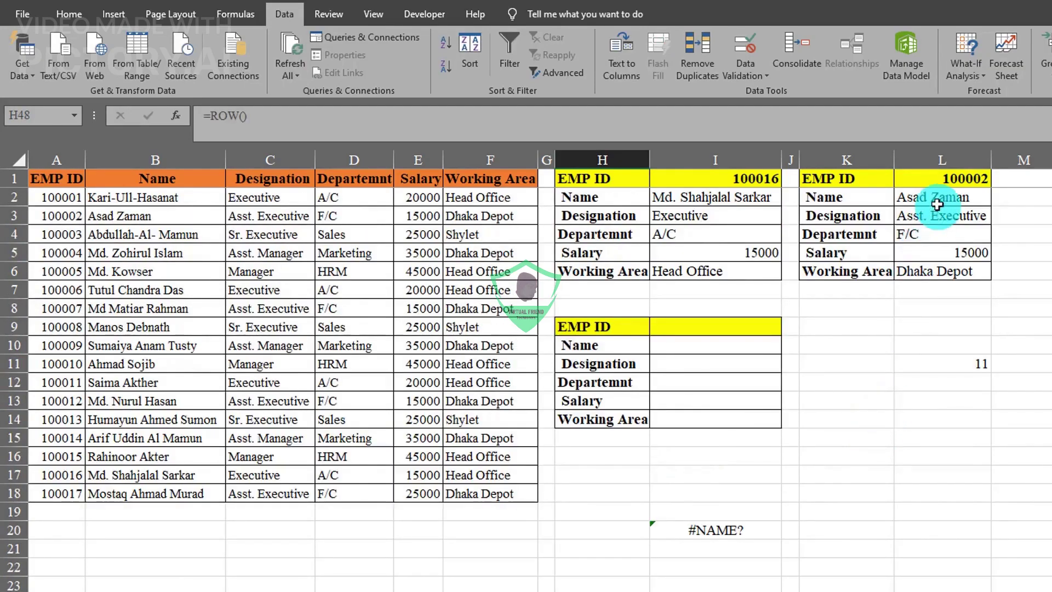
left_click(932, 198)
key("F2")
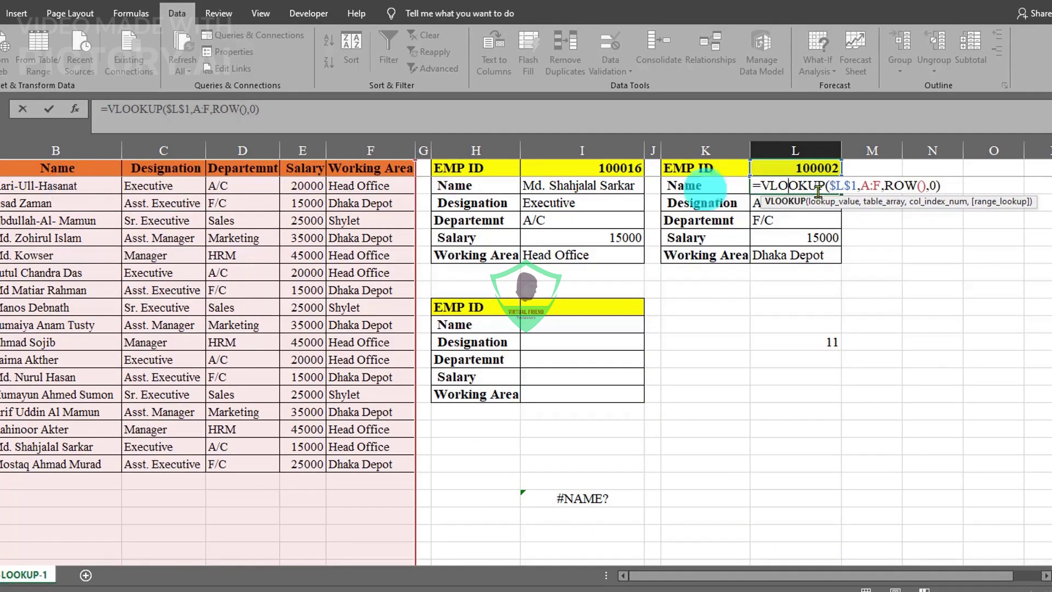
left_click(805, 204)
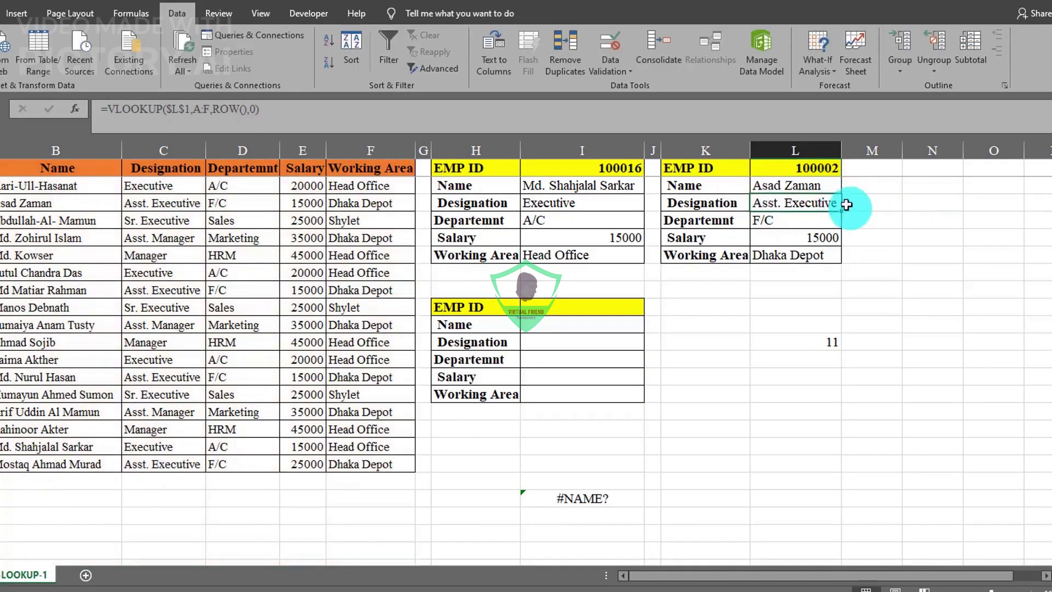
double_click(811, 200)
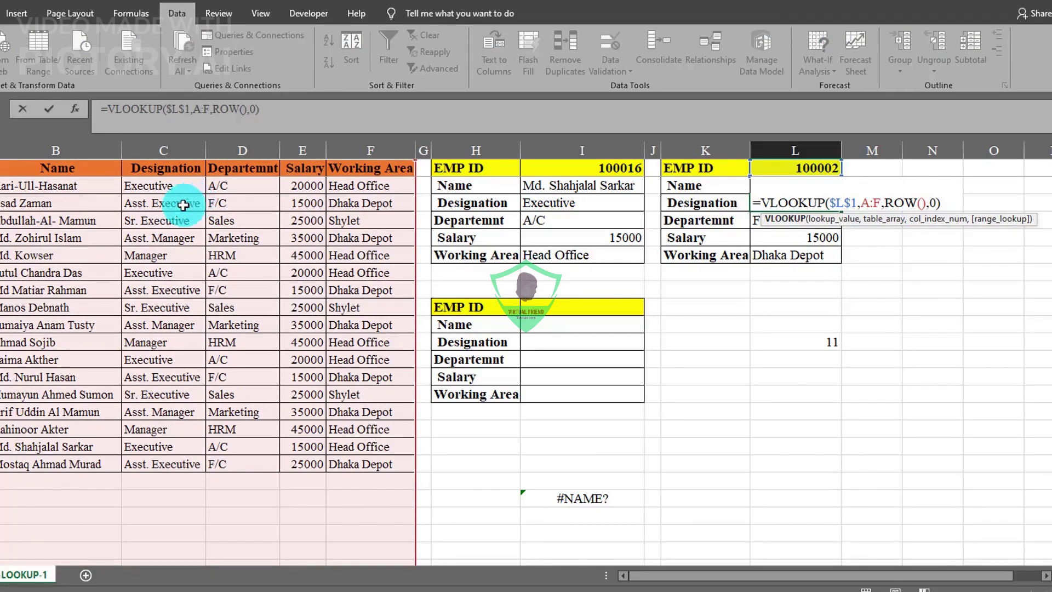
key("Return")
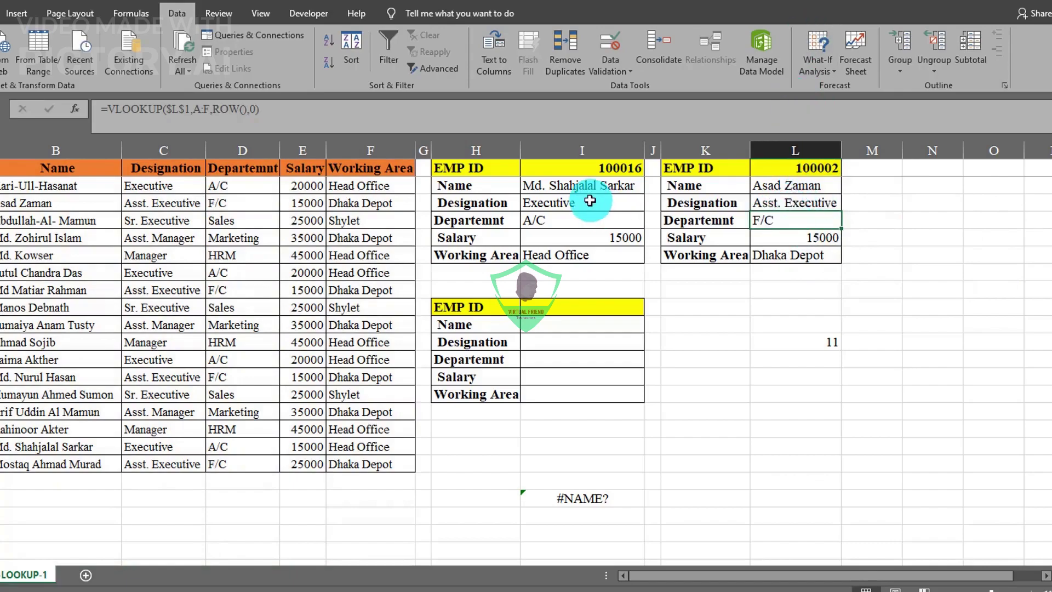
double_click(843, 186)
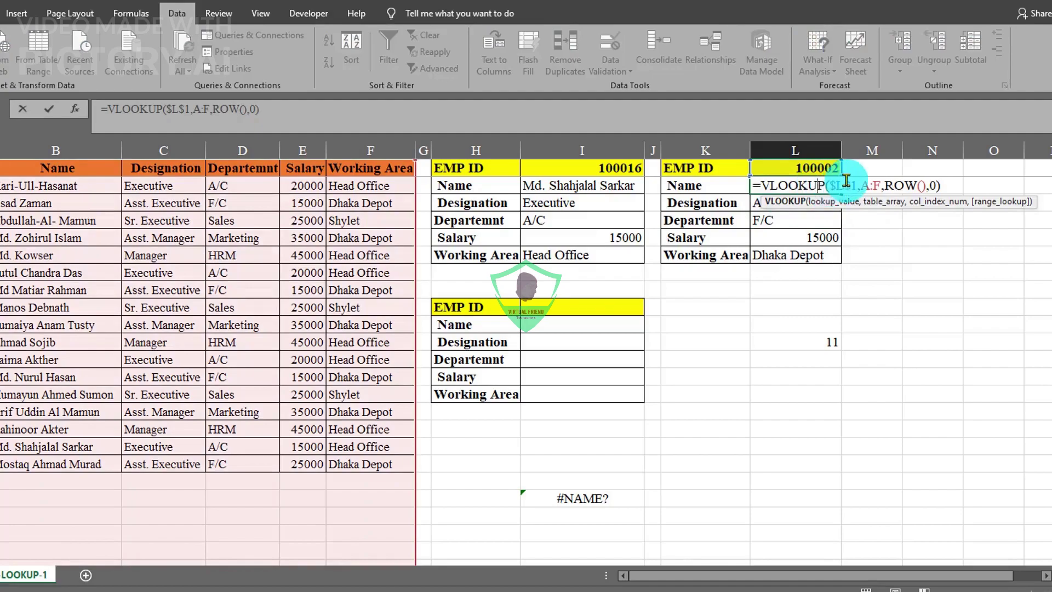
left_click_drag(851, 186, 829, 187)
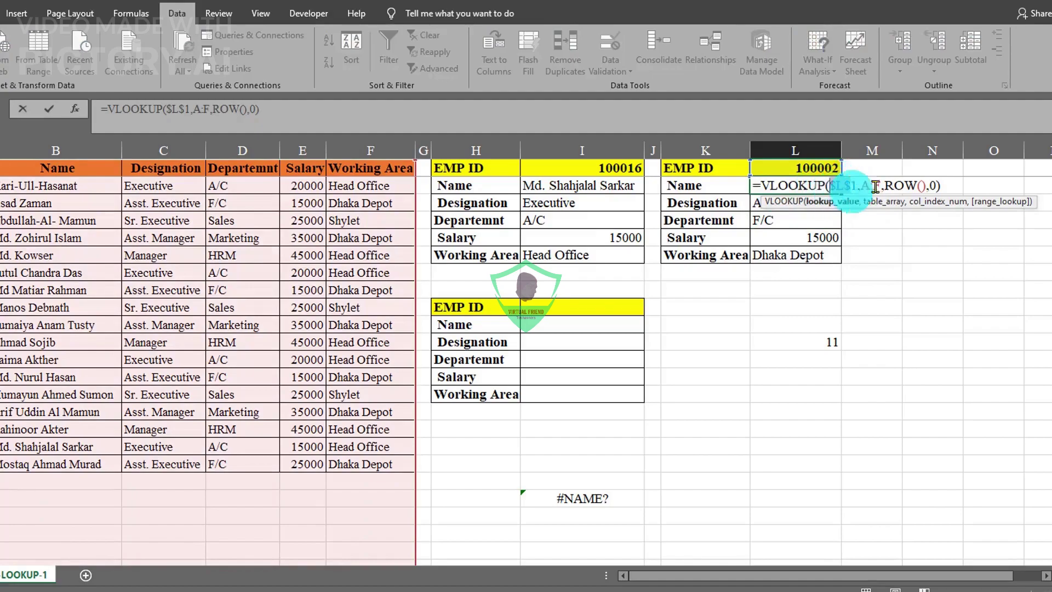
left_click(953, 186)
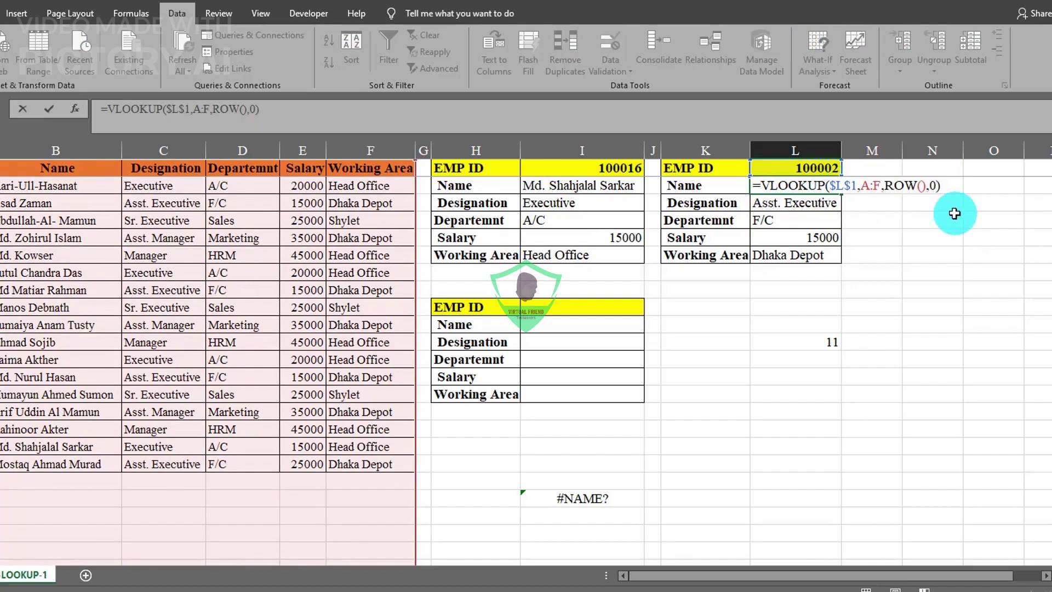
key("Return")
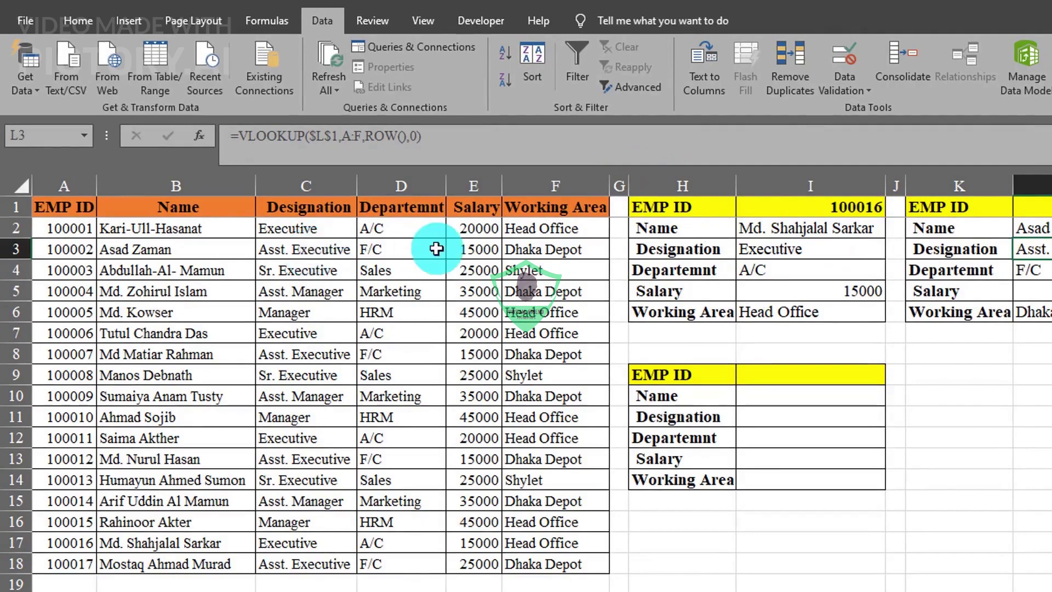
Step: Begin a VLOOKUP formula in the third form's Name cell I10 with the absolute lookup value $I$9
left_click_drag(57, 205, 525, 564)
left_click(843, 247)
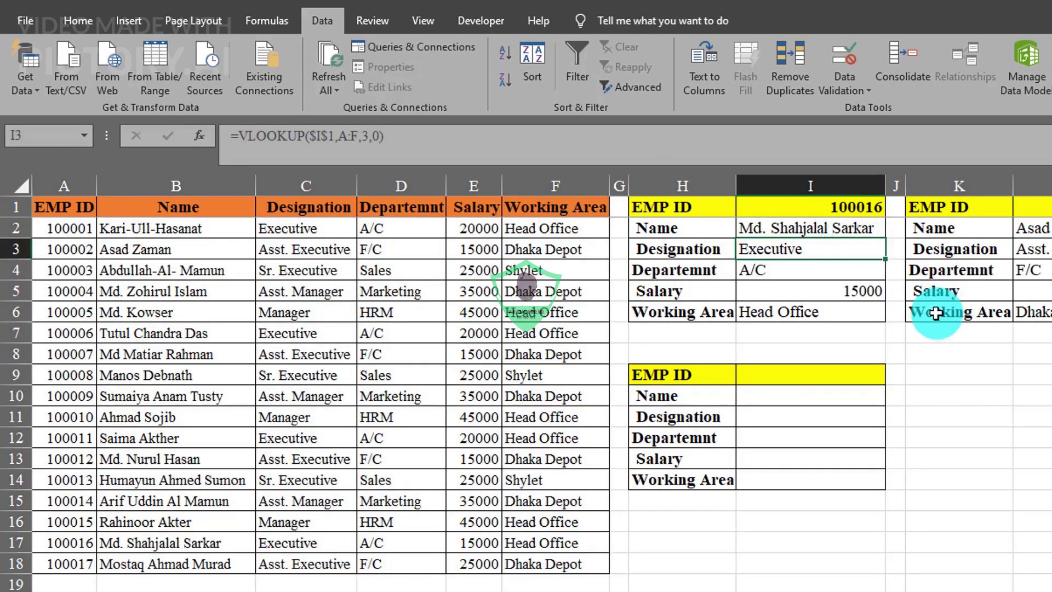
left_click(788, 398)
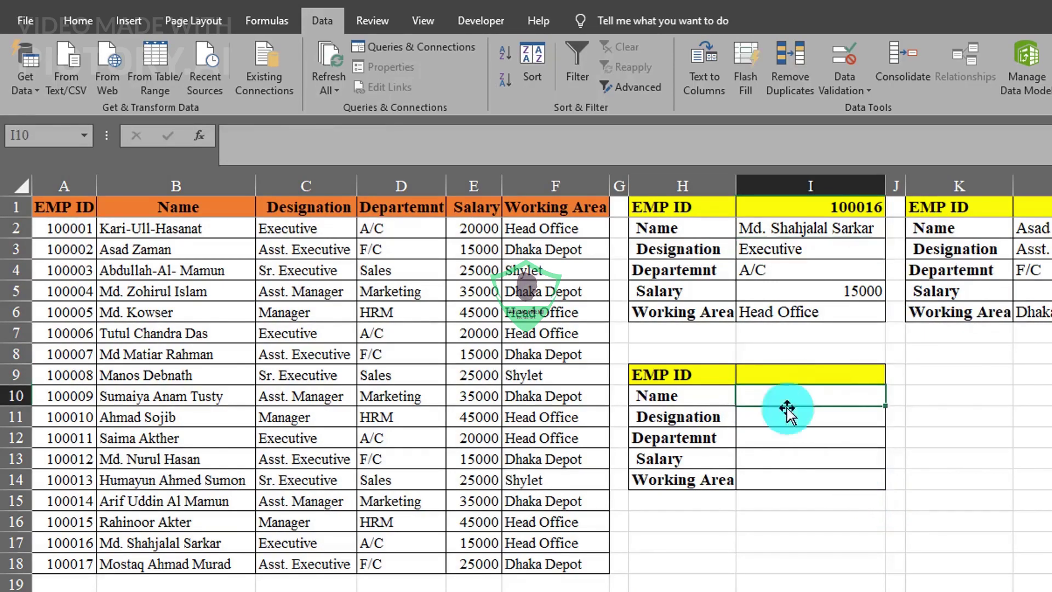
type("=vloo")
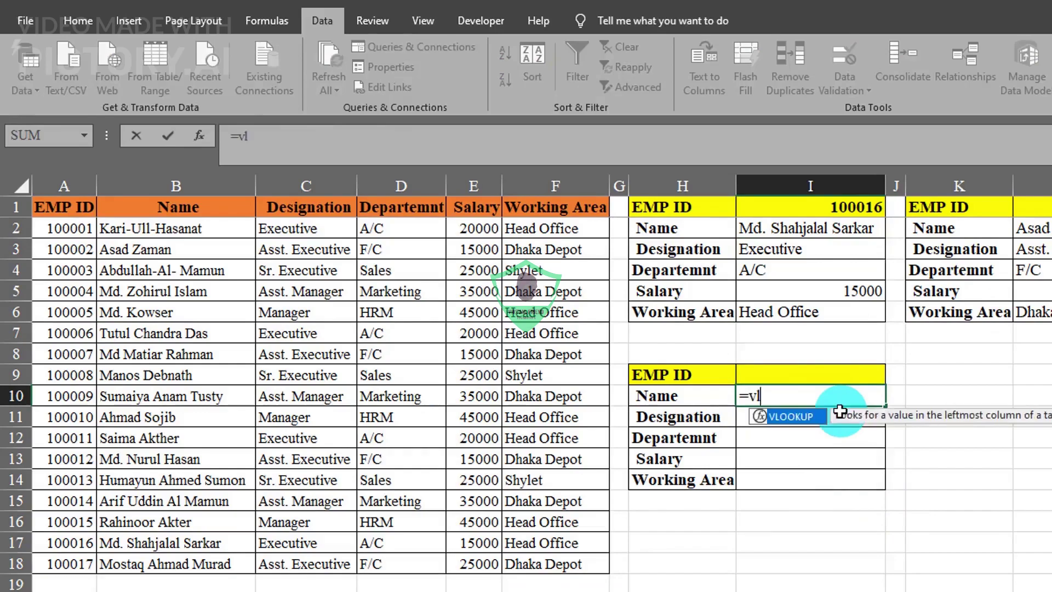
double_click(789, 418)
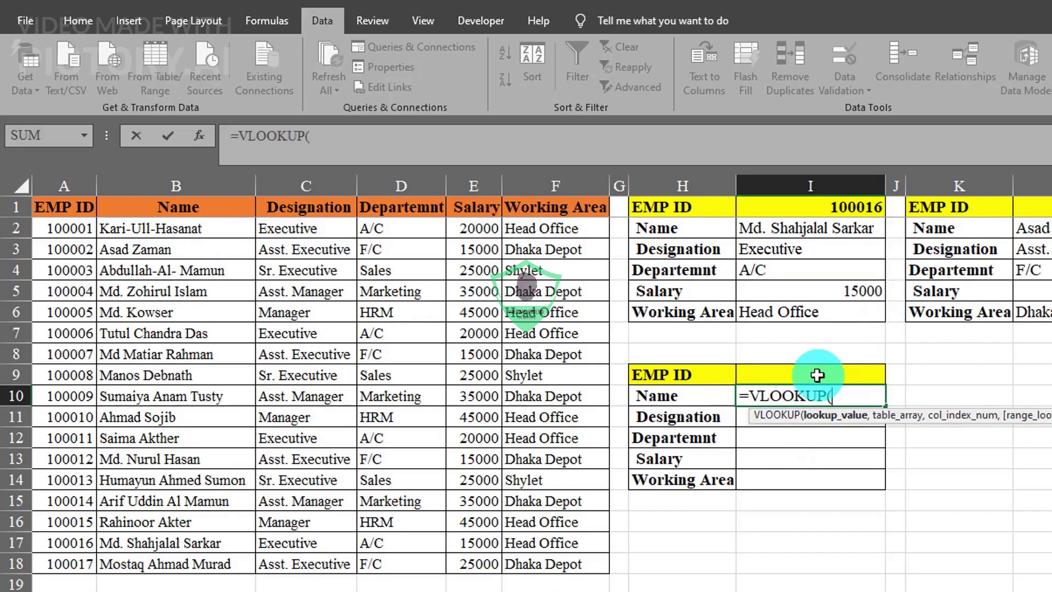
left_click(817, 375)
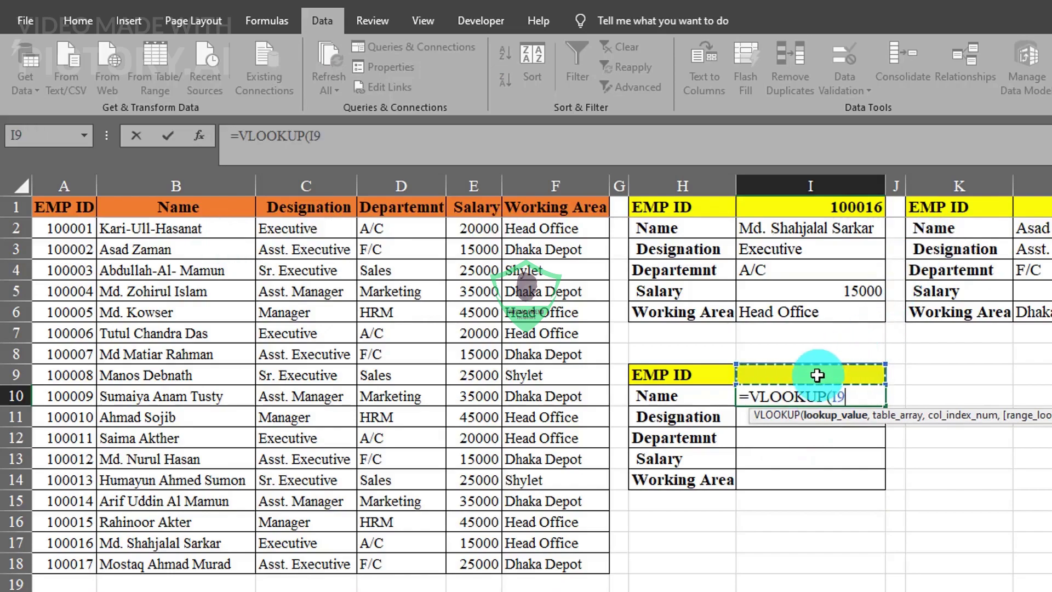
type(",")
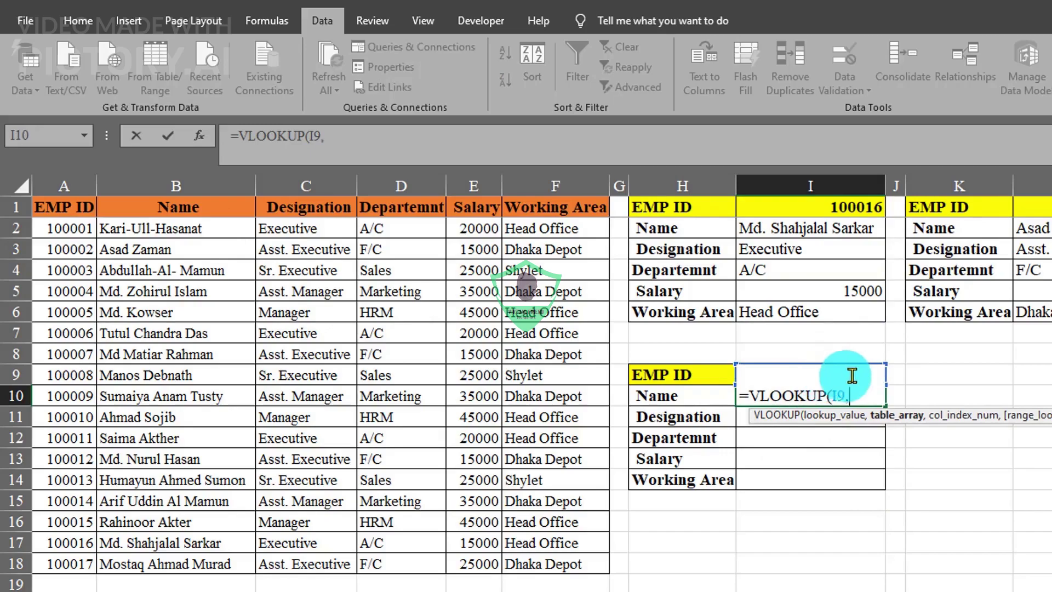
left_click(842, 394)
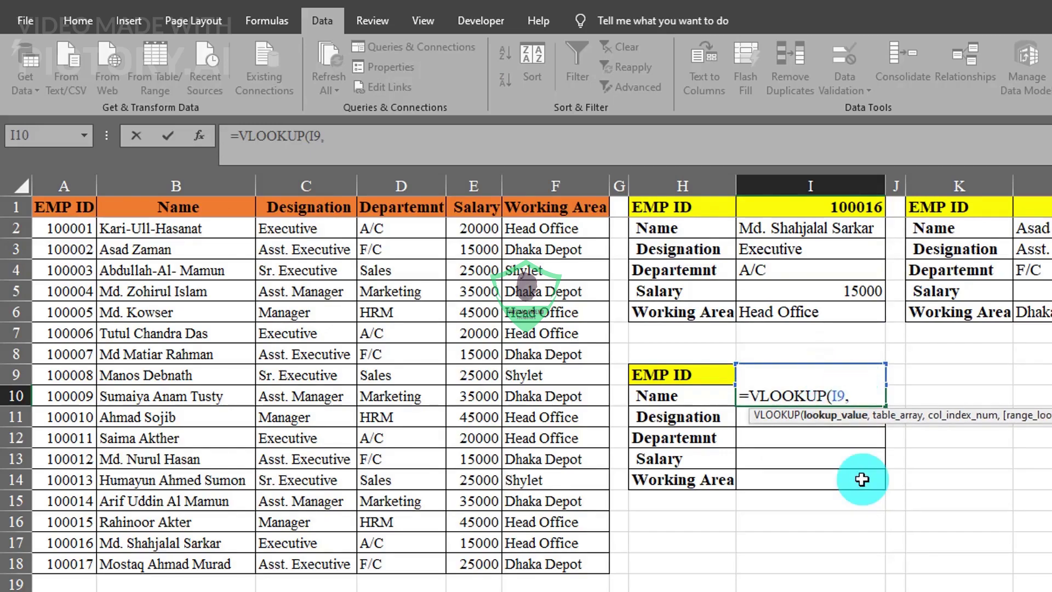
key("F4")
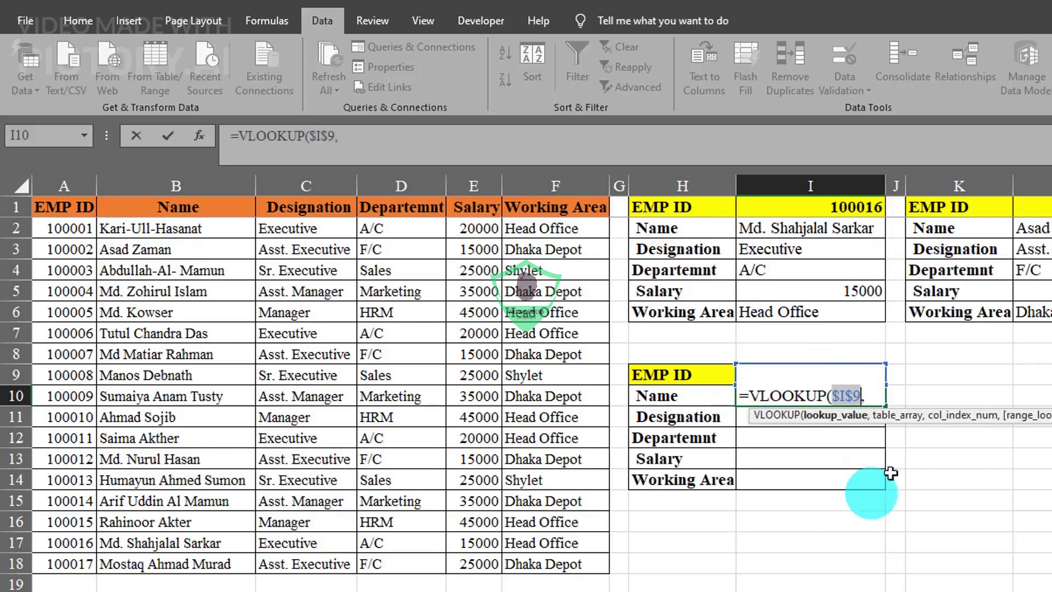
left_click(896, 415)
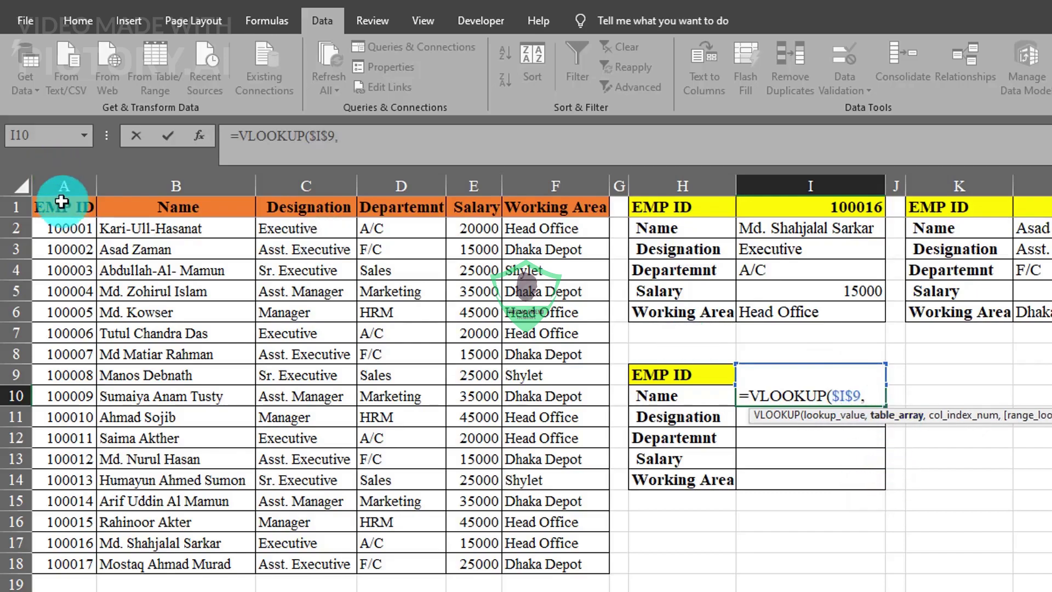
Step: Complete the I10 VLOOKUP with table array A:F, column index 2 and exact match 0
left_click_drag(63, 187, 549, 189)
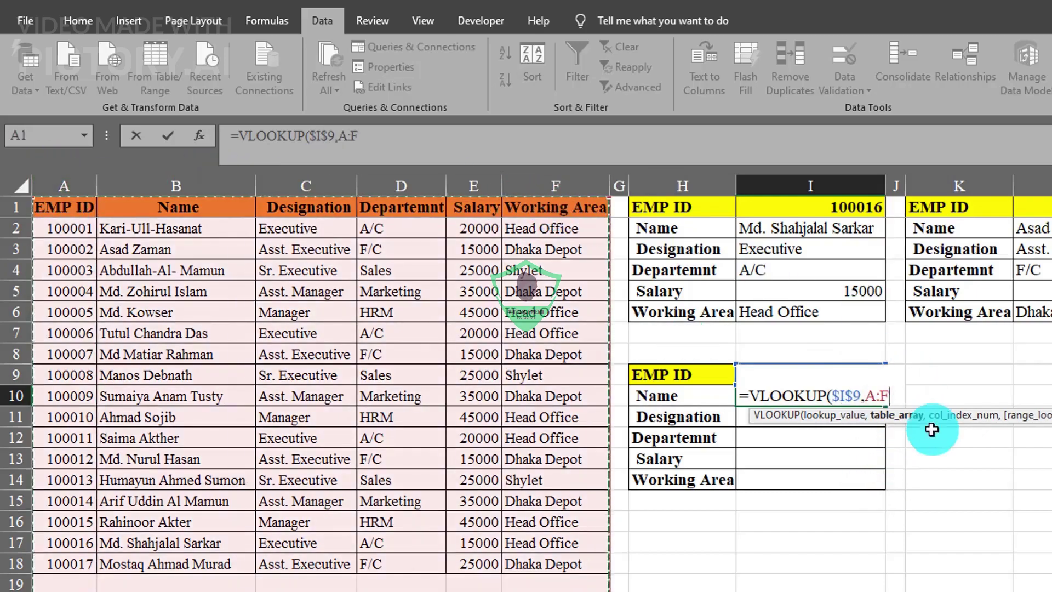
type(",2")
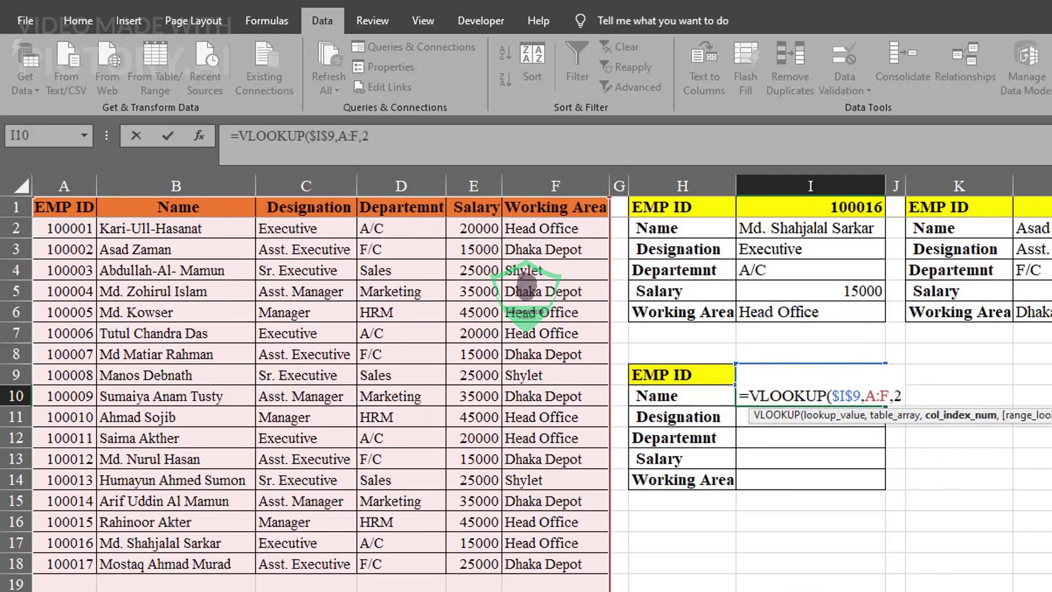
type(",")
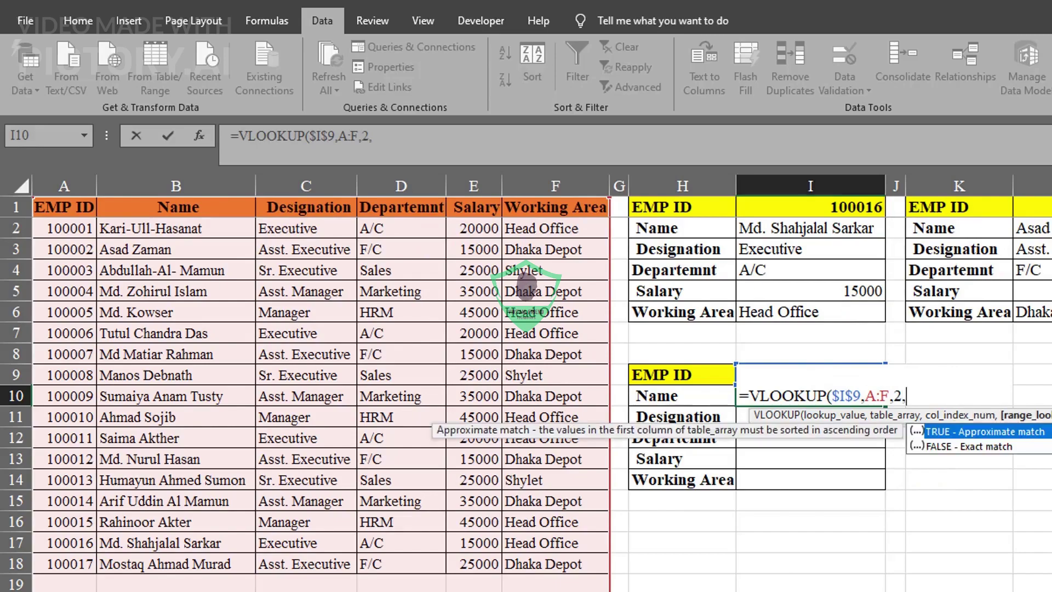
type("0)")
key("Return")
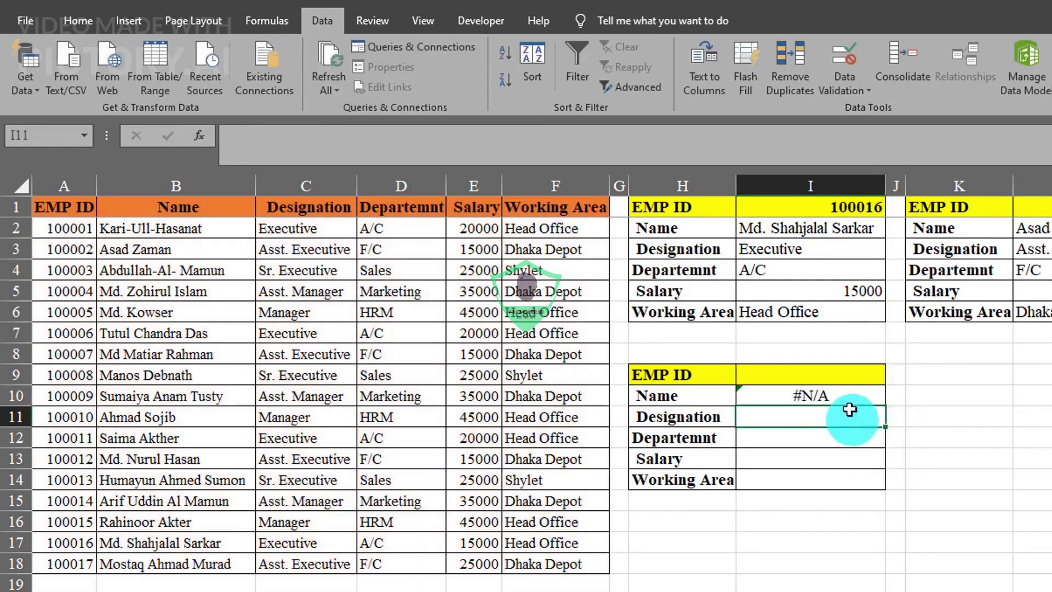
Step: Choose the second employee ID from the validation list of I9 in the third form
left_click(847, 397)
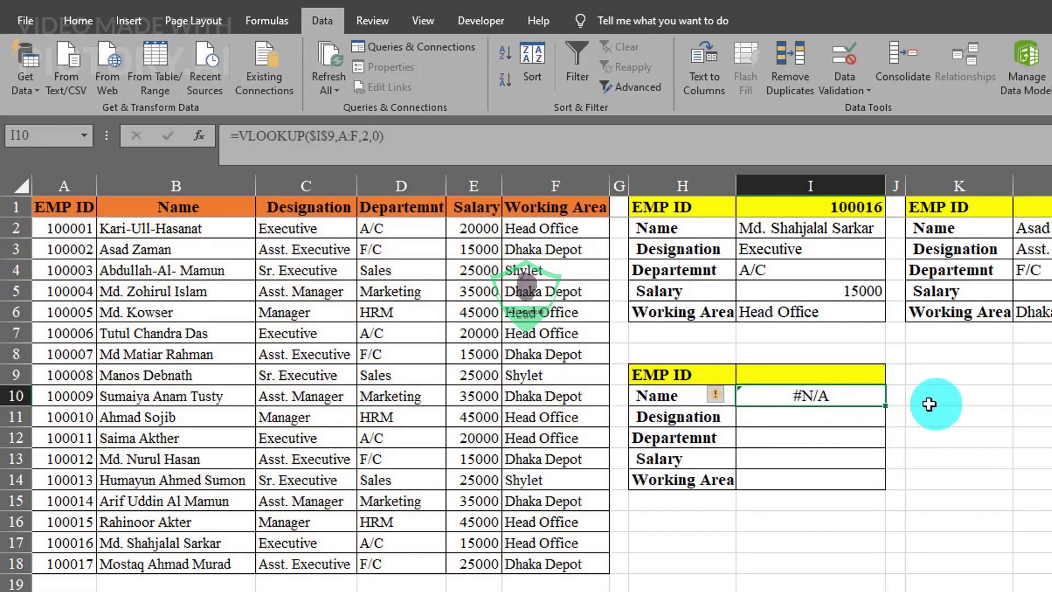
left_click(869, 376)
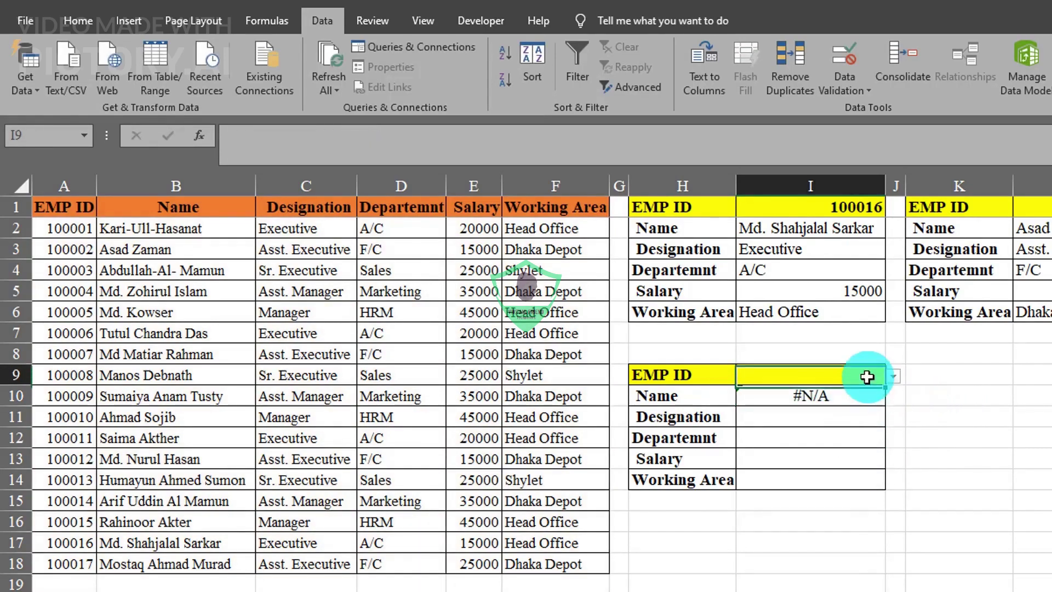
left_click(894, 379)
left_click(814, 405)
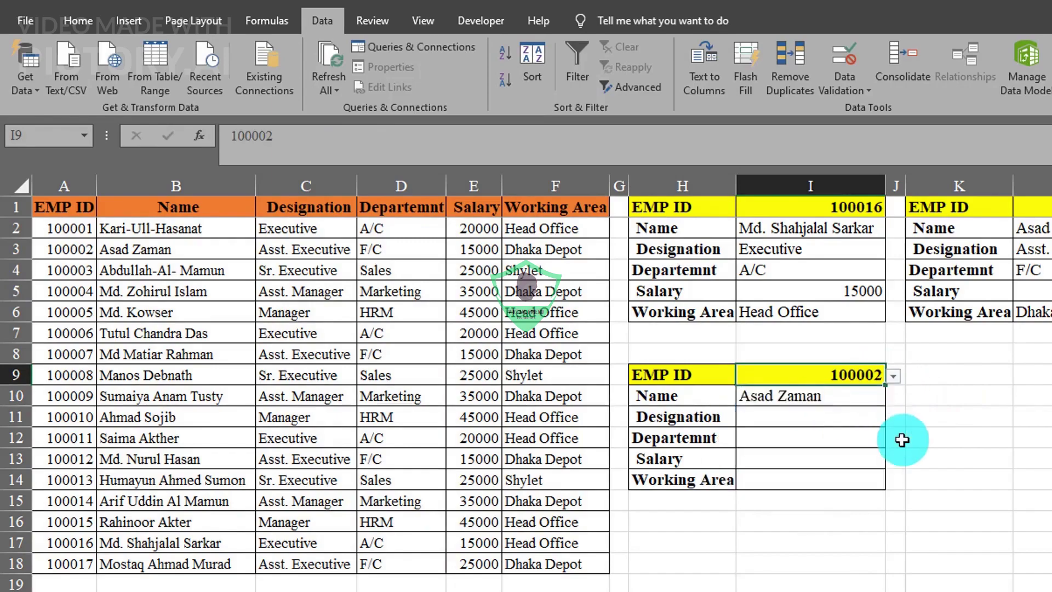
Step: Fill the VLOOKUP formula from I10 down to I14 and check the arguments in I10
left_click(862, 401)
left_click_drag(885, 406, 883, 486)
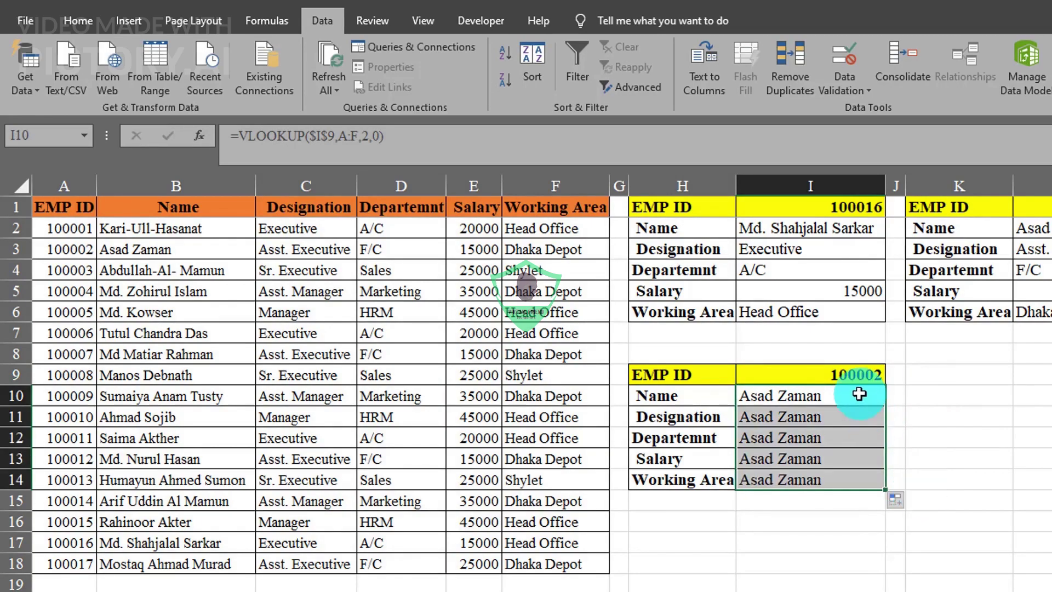
left_click(830, 396)
double_click(838, 399)
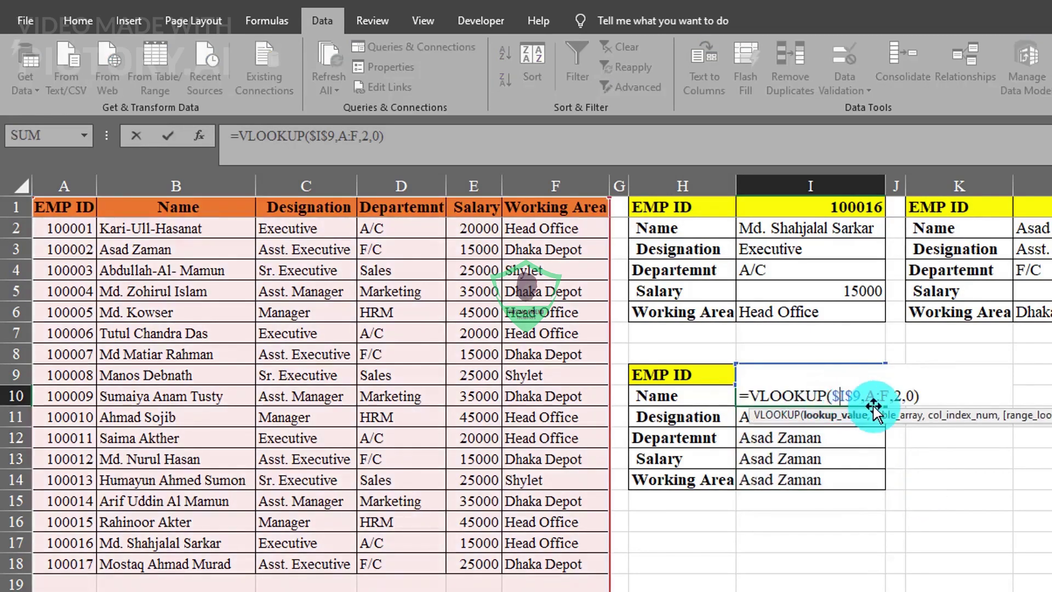
key("Return")
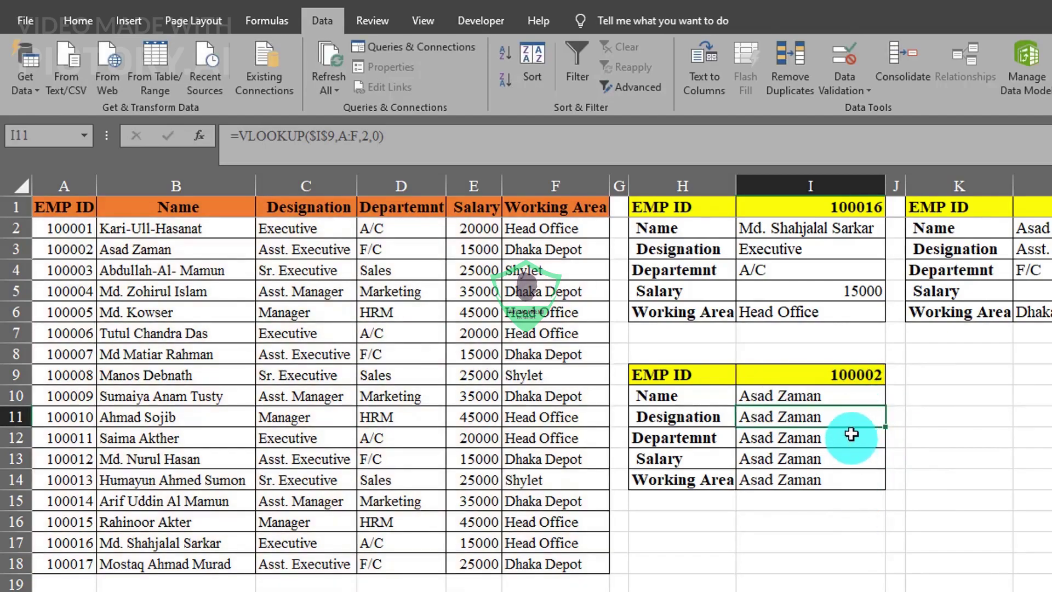
Step: Try column index 3 in the Designation formula of I11 and undo that change
double_click(843, 396)
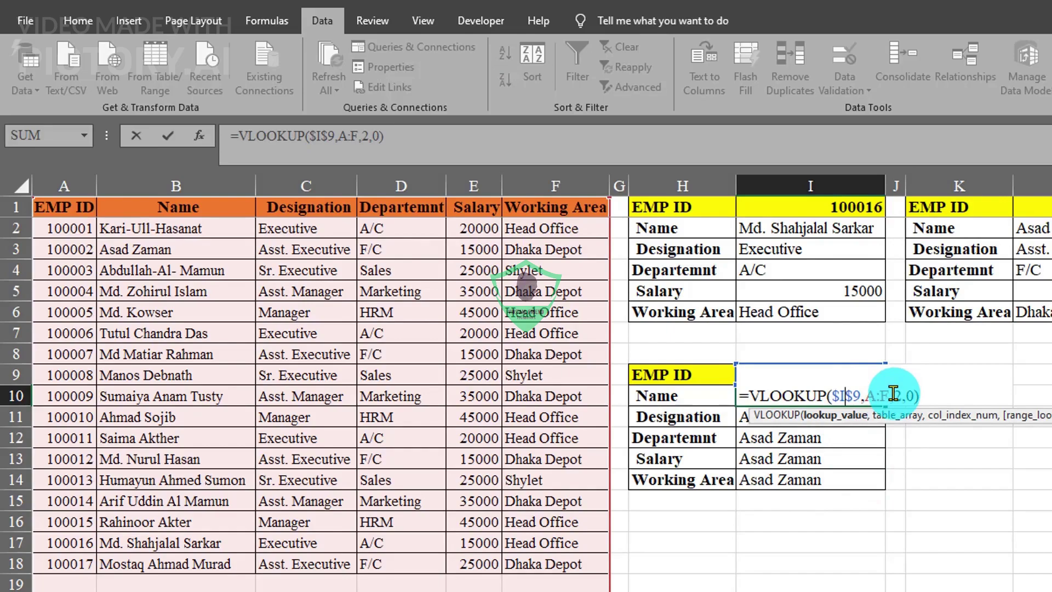
left_click(828, 416)
left_click(889, 415)
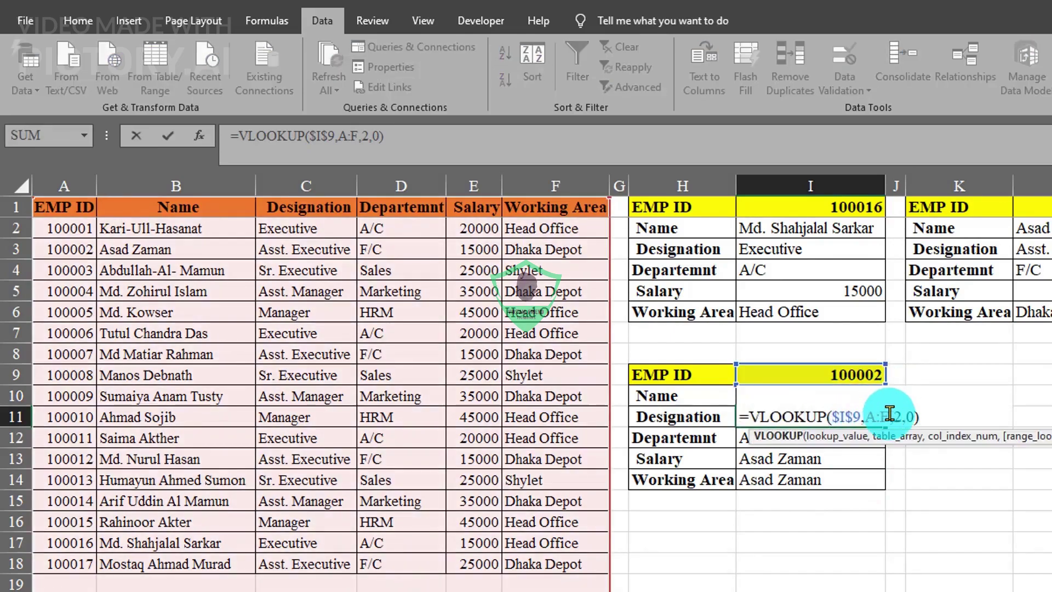
double_click(898, 415)
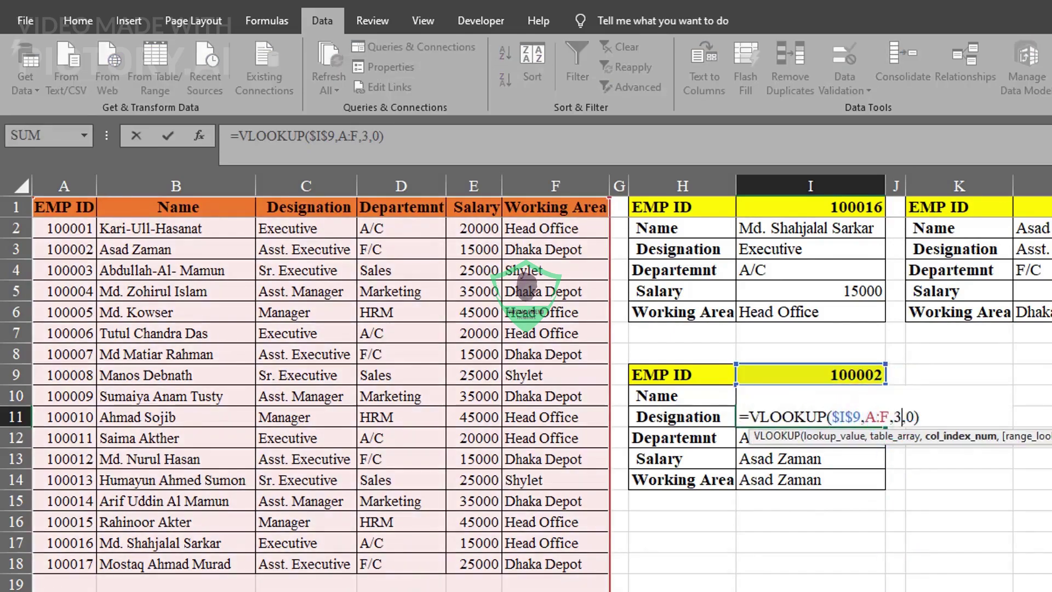
key("Return")
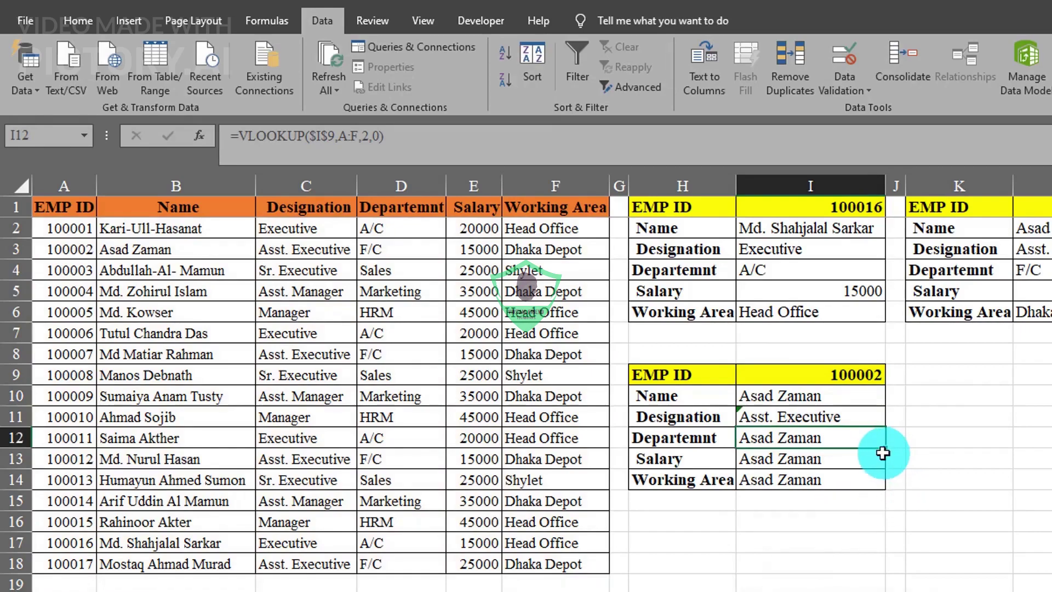
key("ctrl+z")
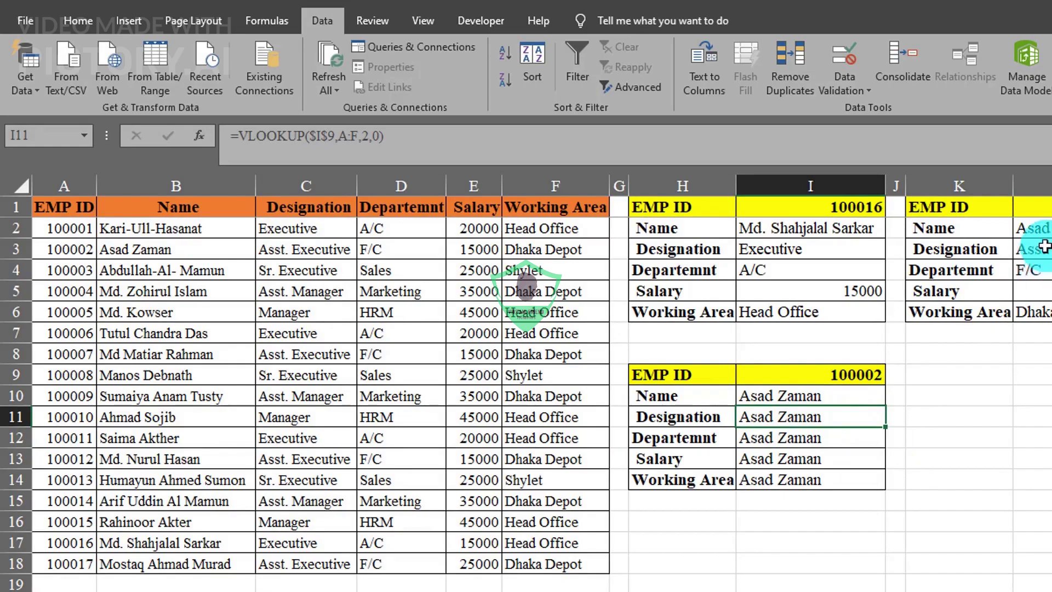
Step: Replace the column index in the I10 VLOOKUP with ROW() and fill the formula down to I14
double_click(780, 395)
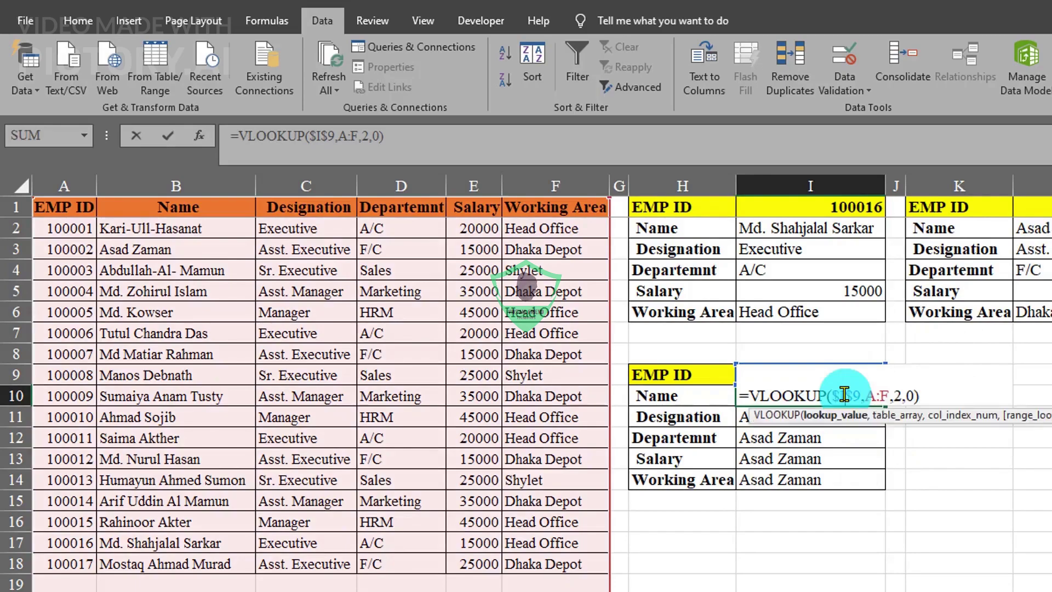
double_click(898, 395)
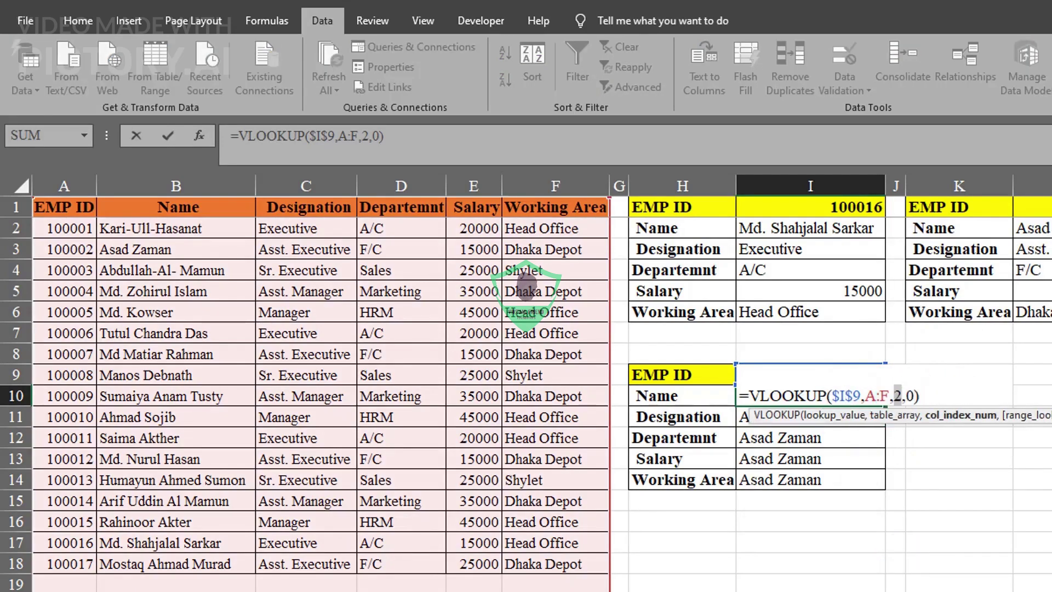
type("row()")
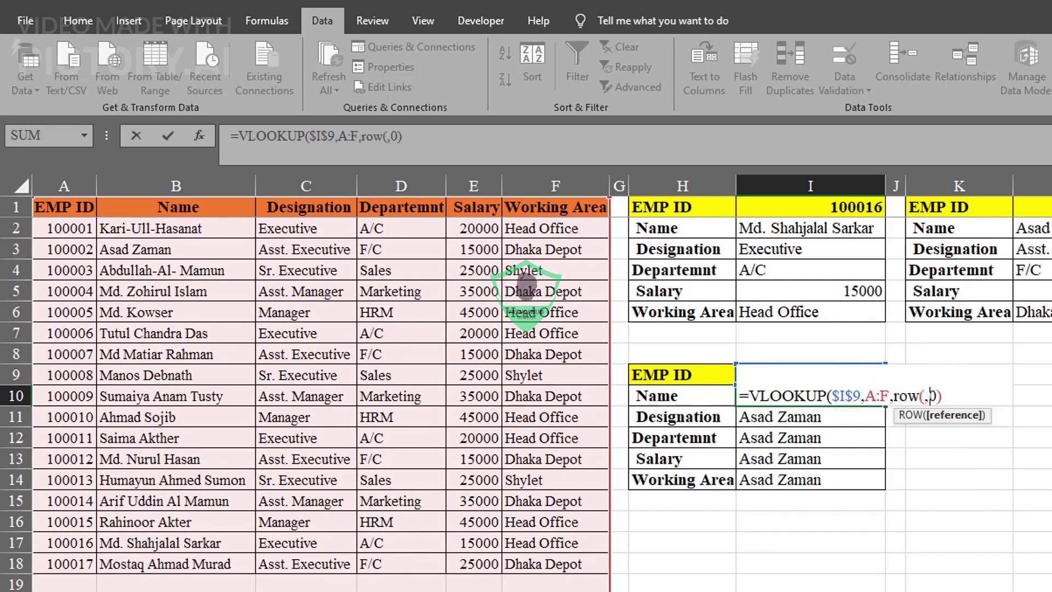
key("Return")
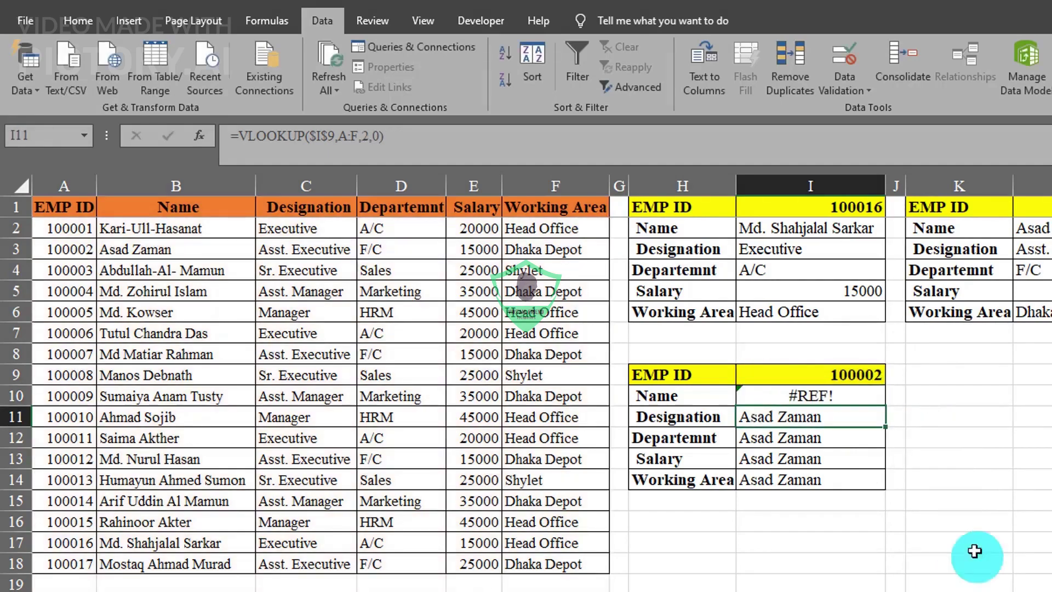
left_click(847, 390)
left_click(889, 399)
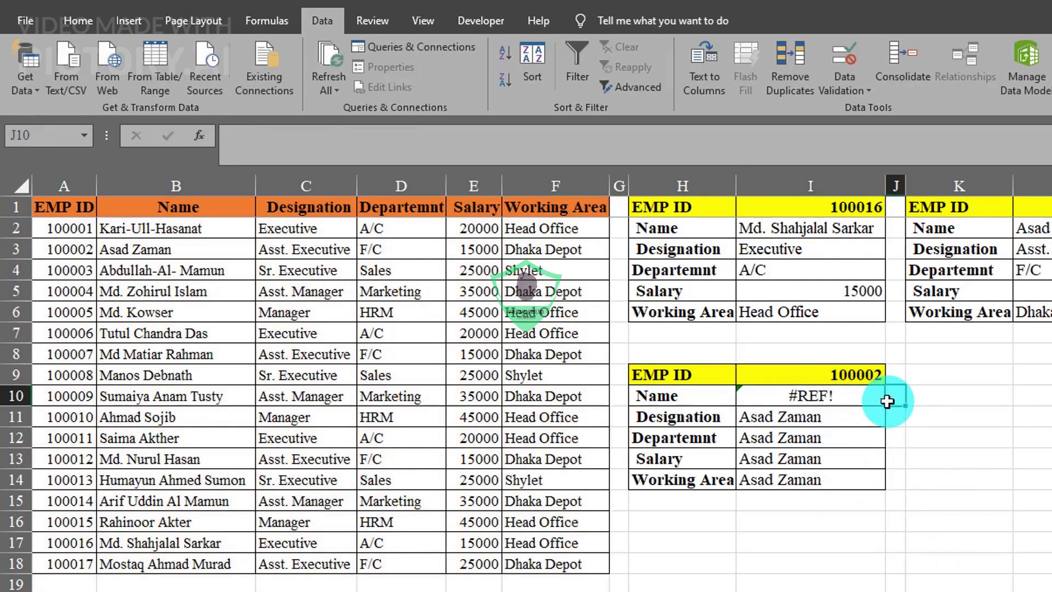
left_click(877, 401)
left_click_drag(886, 406, 873, 489)
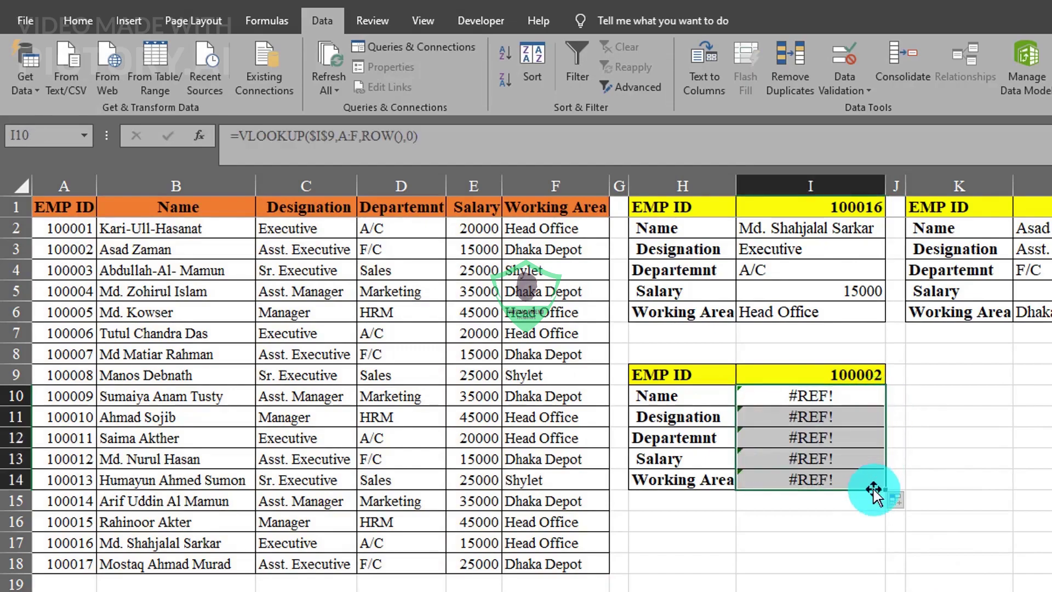
Step: Examine the ROW() column index argument inside the I10 VLOOKUP formula against the form's row position
left_click(860, 404)
double_click(861, 400)
left_click_drag(893, 390, 937, 391)
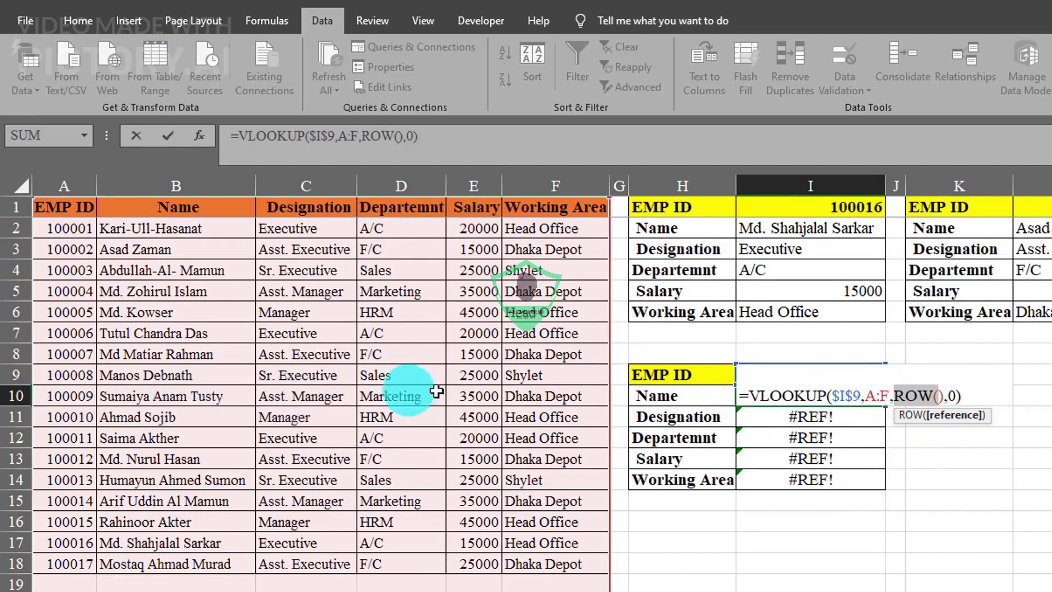
left_click(918, 423)
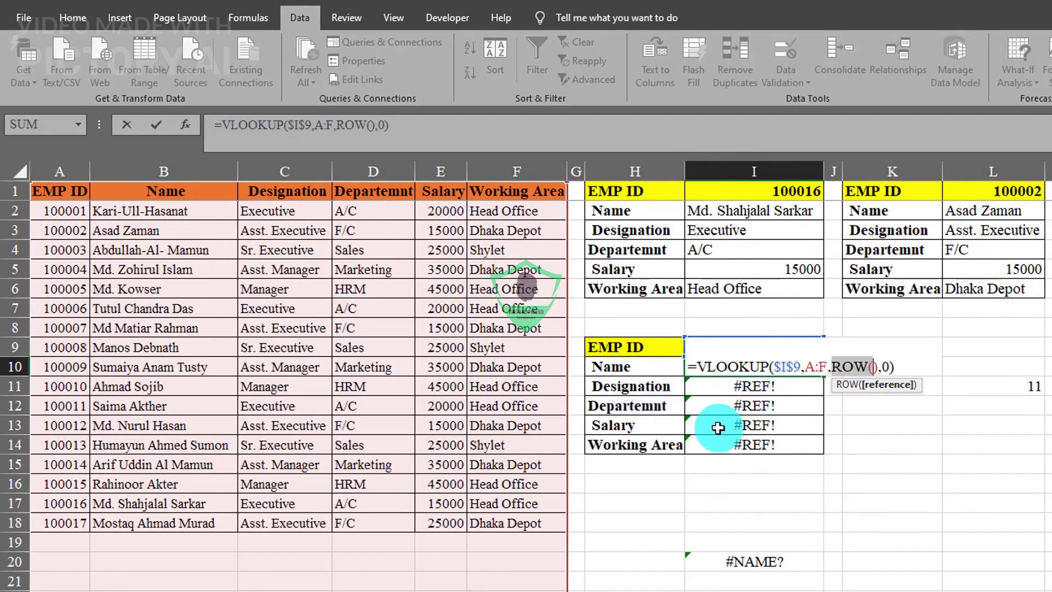
left_click(877, 365)
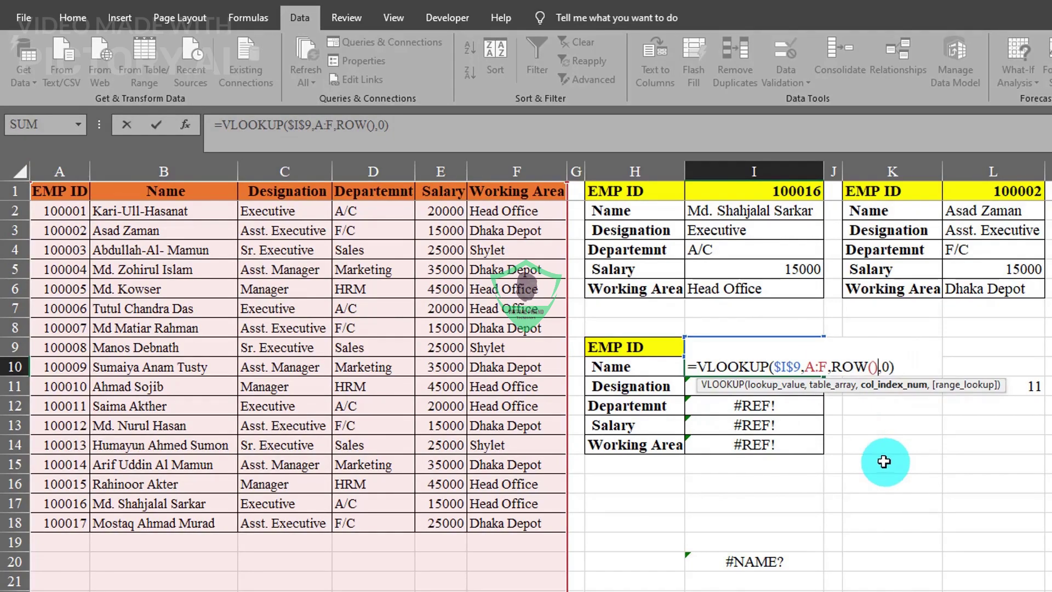
Step: Try adding 5 to ROW() in L11, try subtracting a number from it instead, and clear the cell
left_click(1024, 441)
left_click(1023, 390)
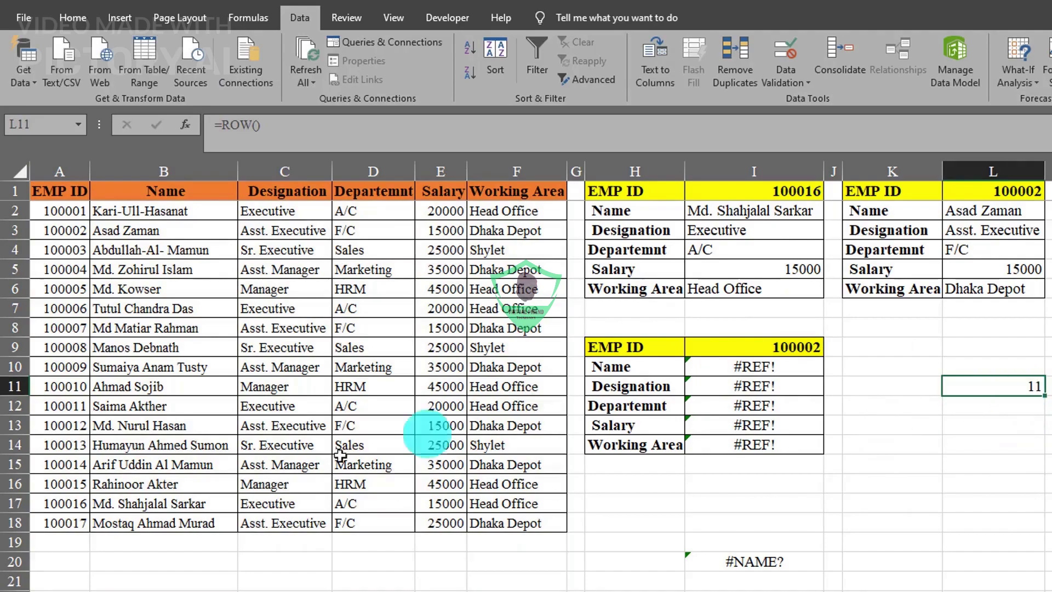
double_click(1026, 390)
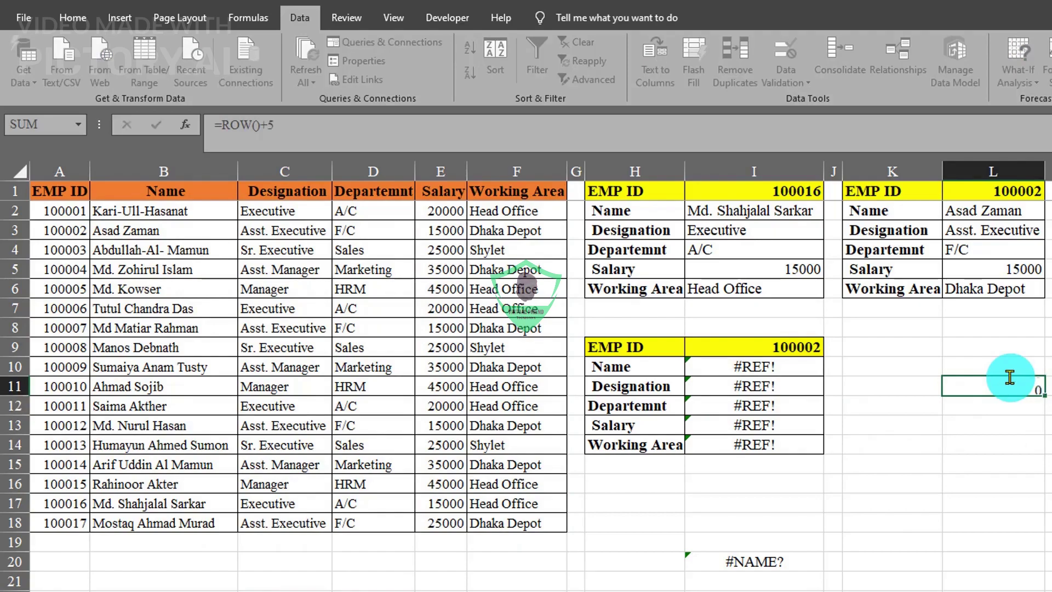
key("Return")
left_click(1009, 378)
double_click(1028, 383)
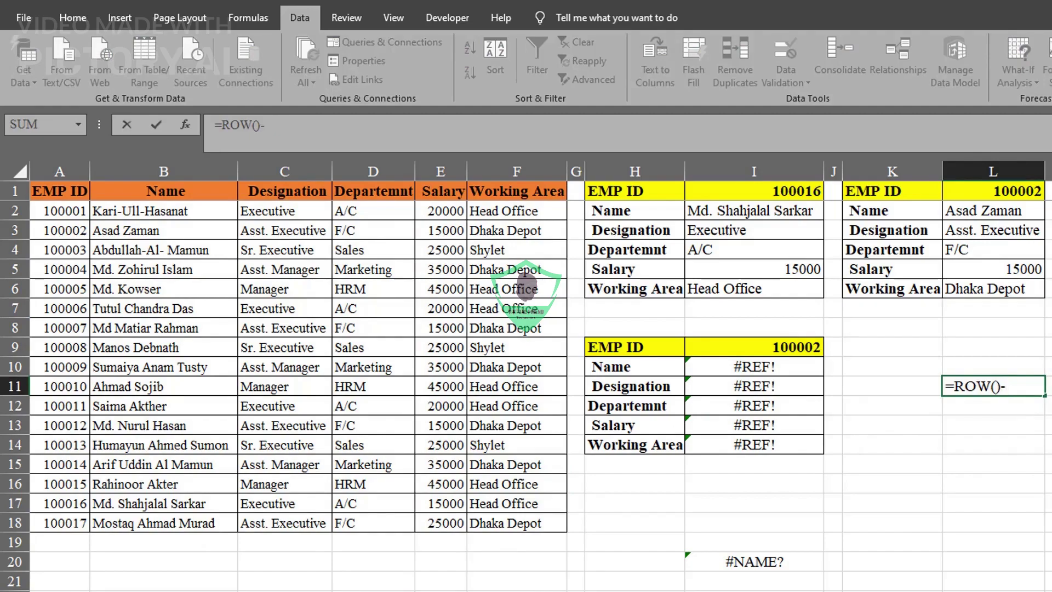
key("Return")
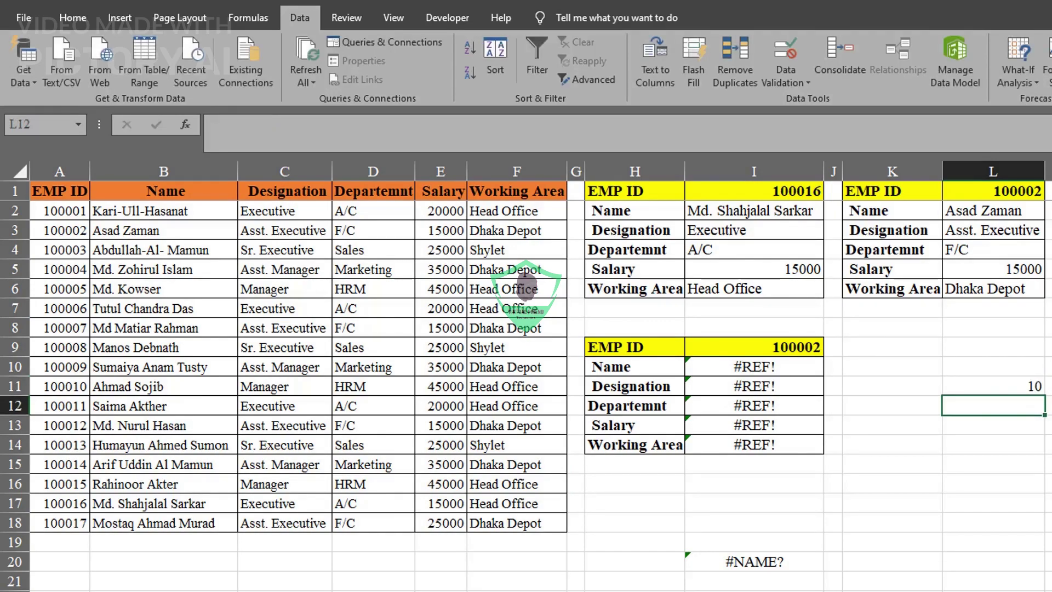
left_click(982, 388)
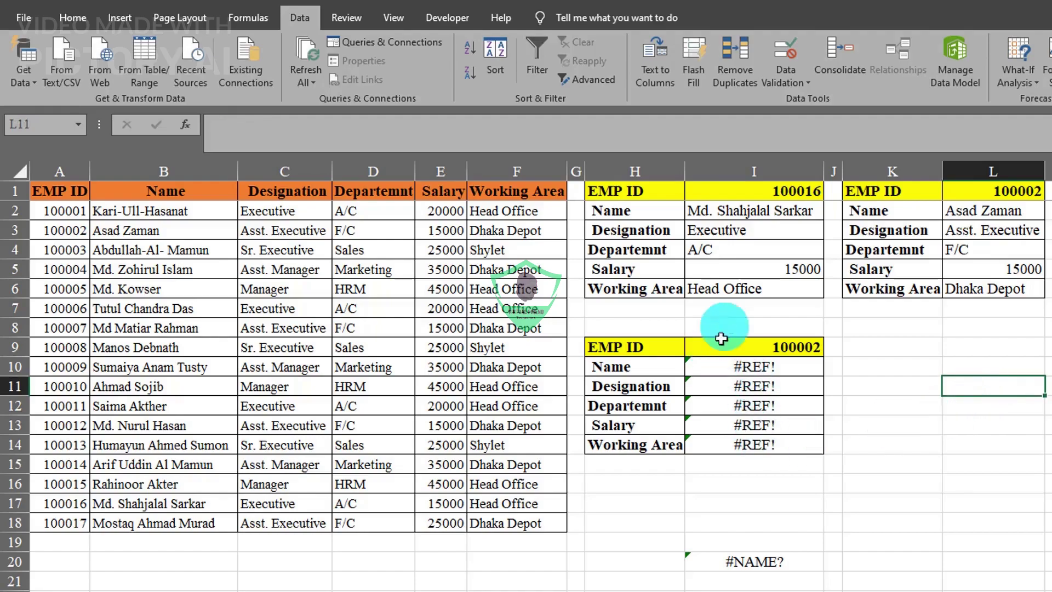
Step: Change the column index in the I10 VLOOKUP to ROW()-8 and fill the formula down to I14
left_click(751, 366)
double_click(751, 365)
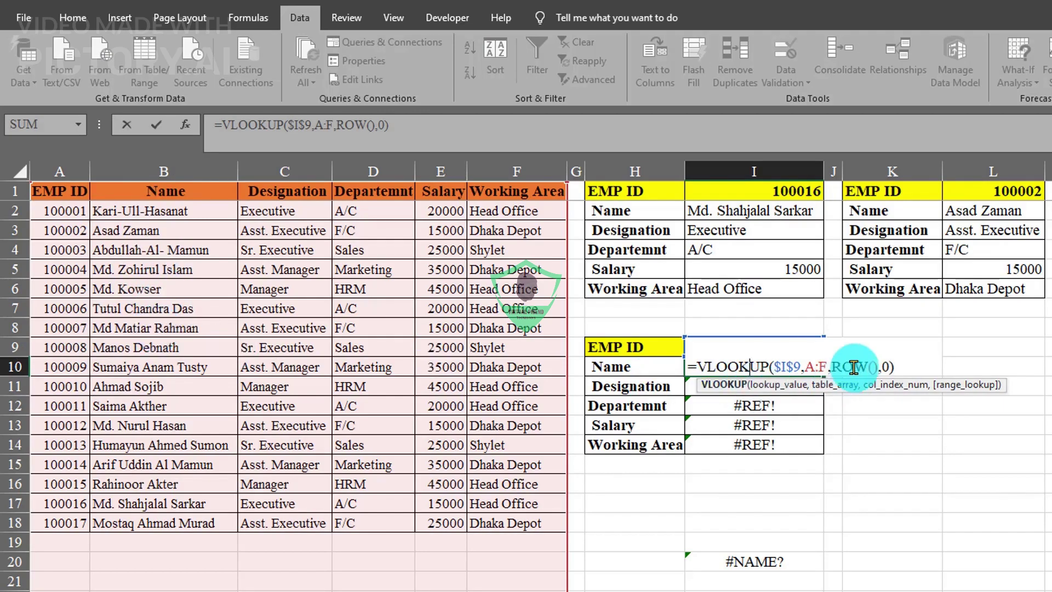
left_click(876, 365)
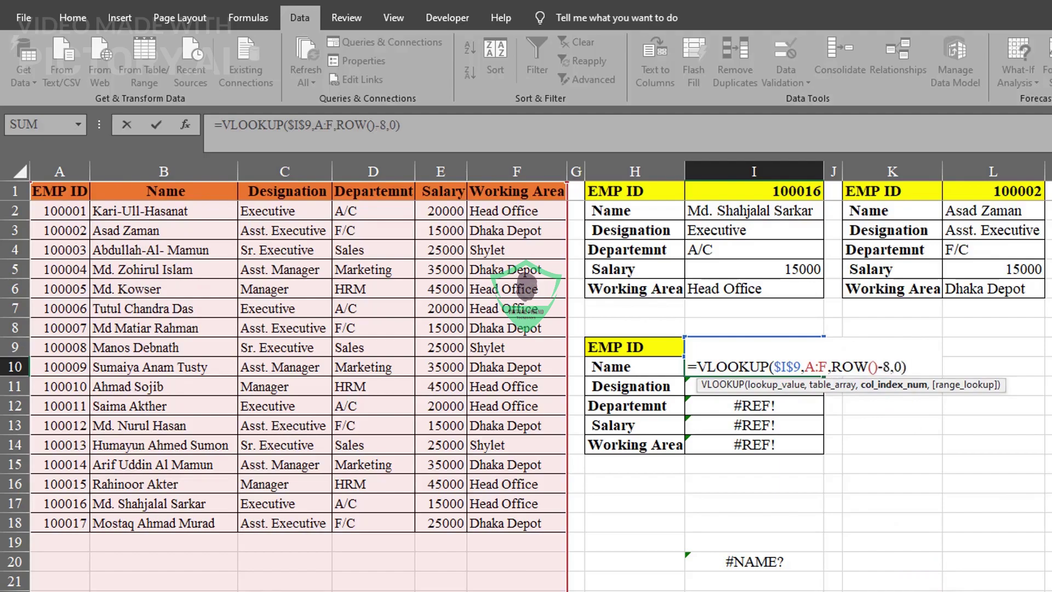
key("Return")
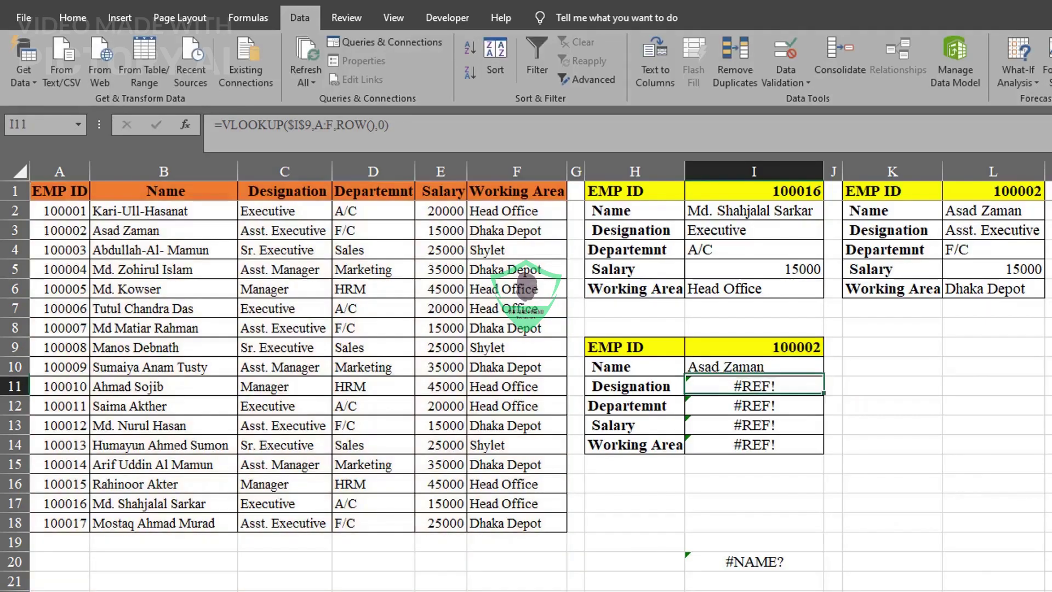
left_click(812, 375)
left_click_drag(823, 376, 814, 452)
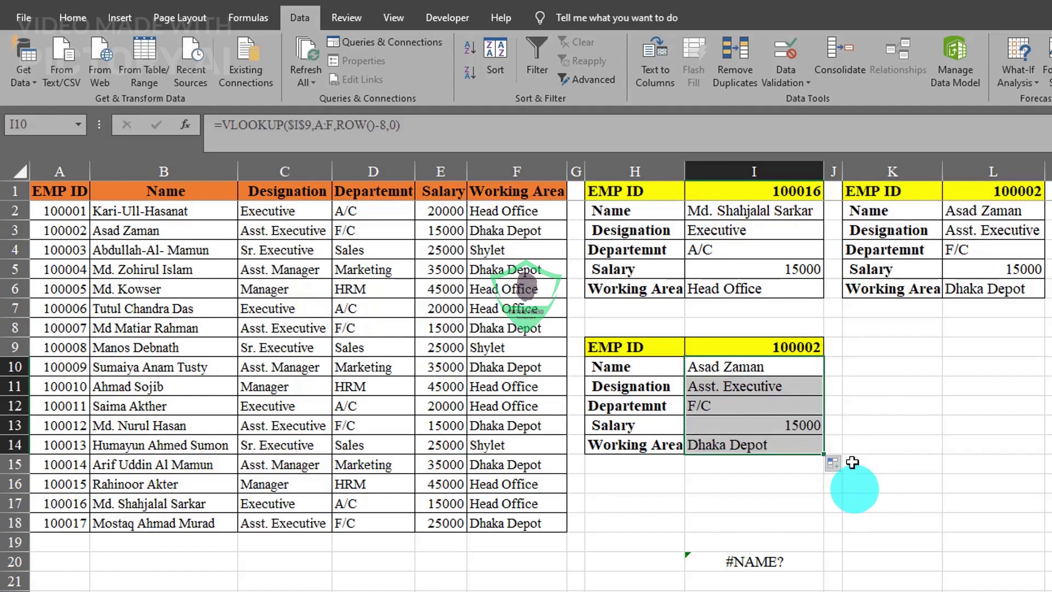
Step: Test the third form by choosing several employee IDs from the list in I9, ending with the ID held in A9
left_click(822, 349)
left_click(828, 352)
left_click(766, 424)
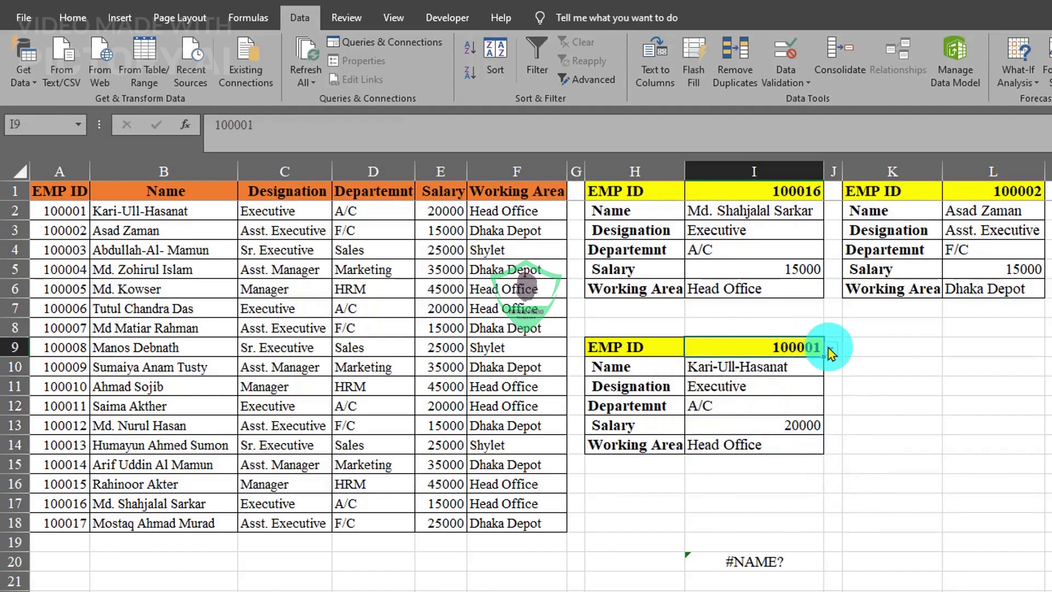
left_click(828, 351)
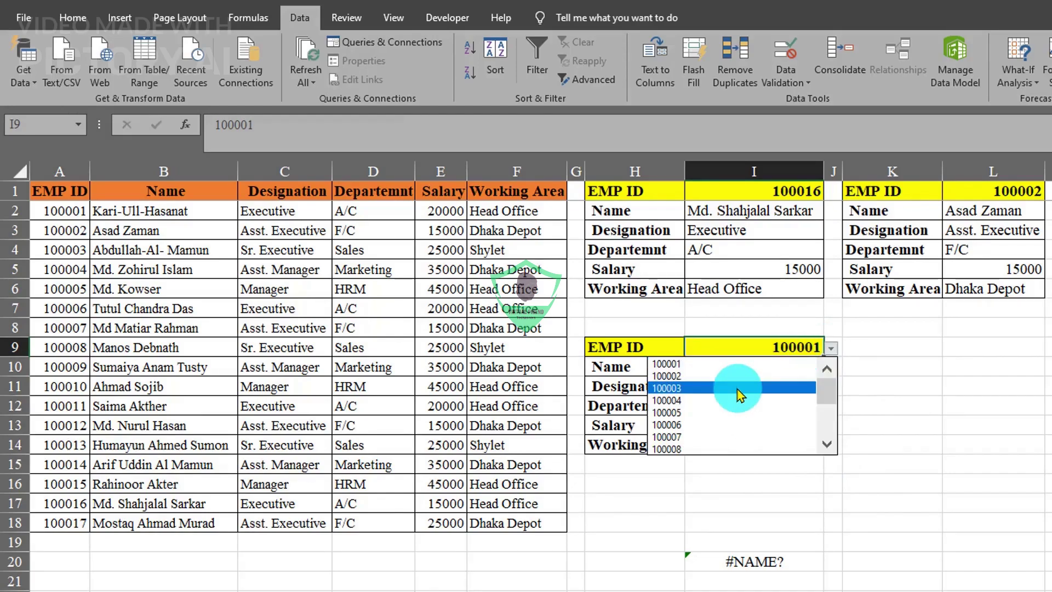
left_click(769, 388)
left_click(831, 351)
left_click(769, 395)
left_click(831, 351)
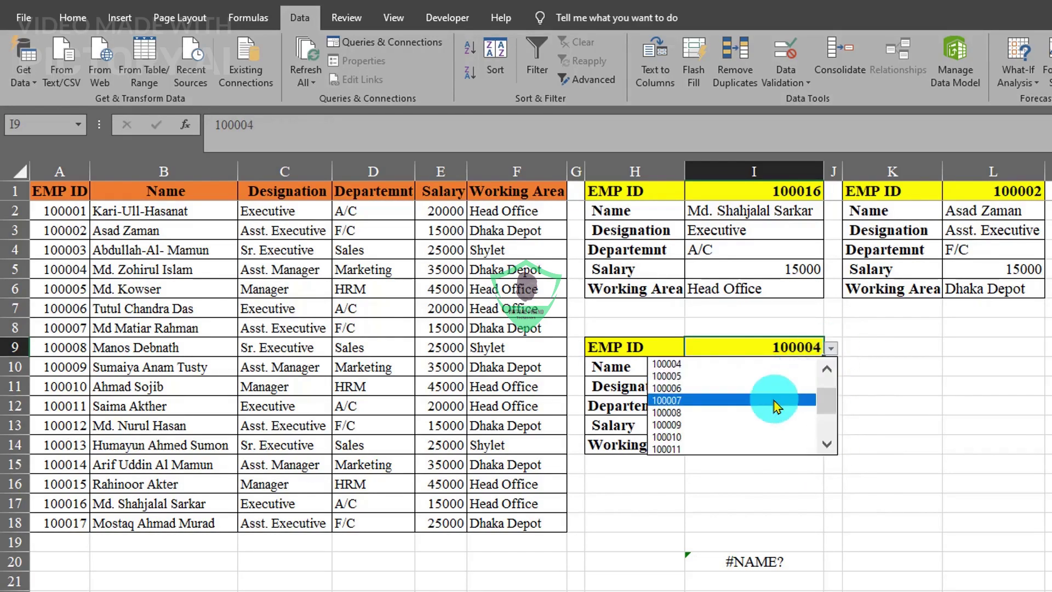
left_click(766, 427)
Step: Review the lookup forms in H1:L15 against the employee data in columns A:F and the range A1:F18
mouse_move(635, 195)
left_mouse_down()
mouse_move(821, 271)
mouse_move(969, 479)
mouse_move(981, 482)
mouse_move(983, 458)
left_mouse_up()
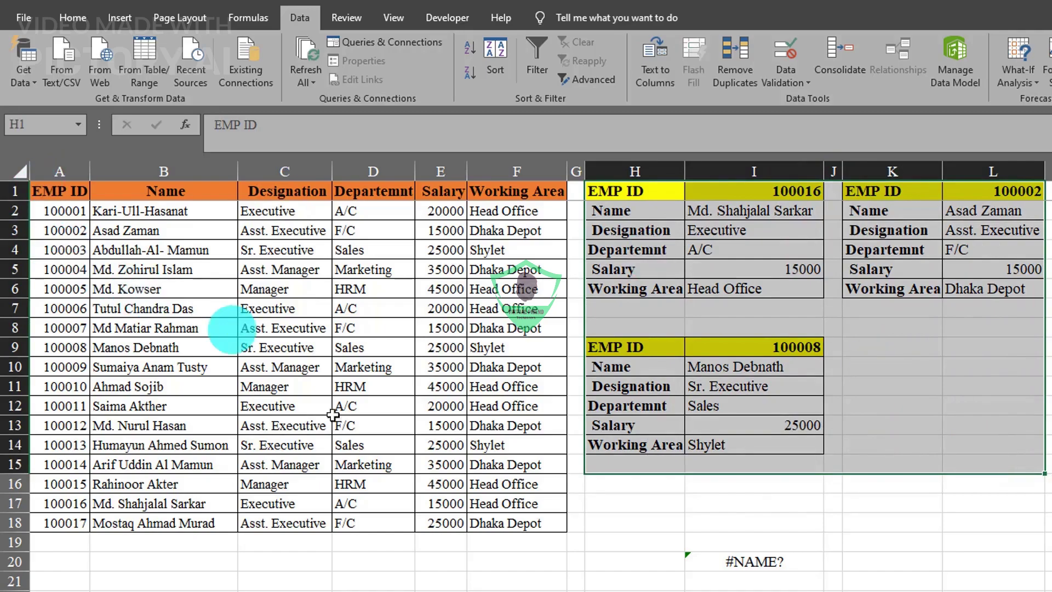
left_click(327, 348)
left_click_drag(60, 171, 524, 179)
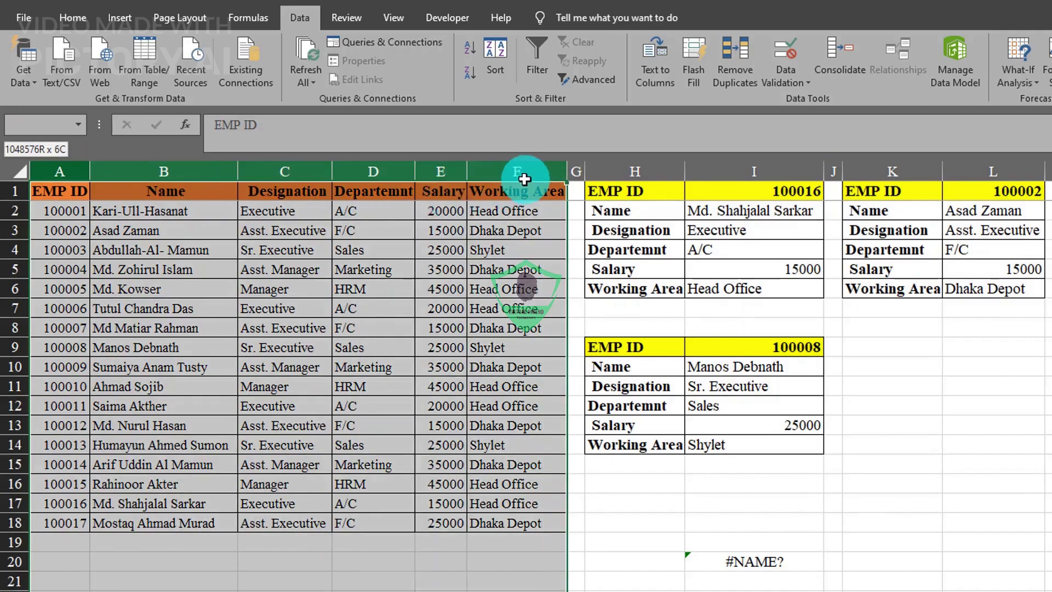
left_click(159, 578)
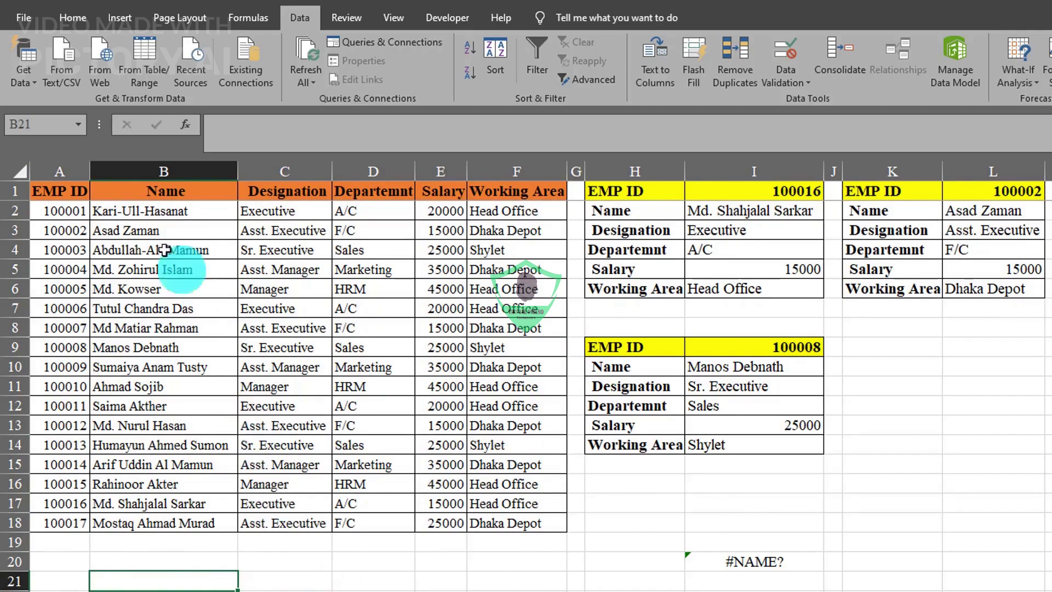
left_click_drag(69, 171, 528, 165)
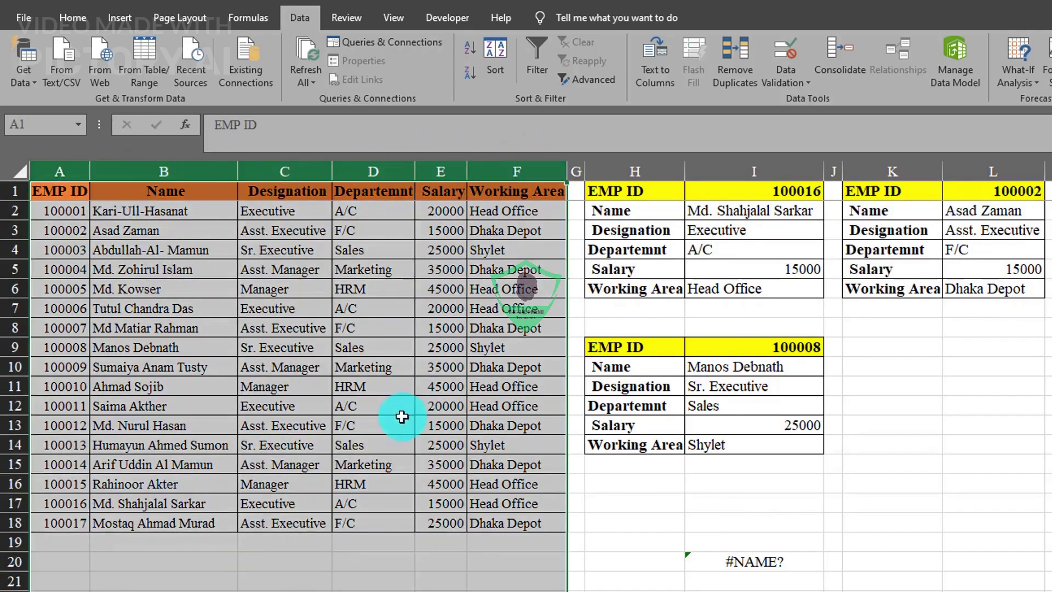
left_click(404, 422)
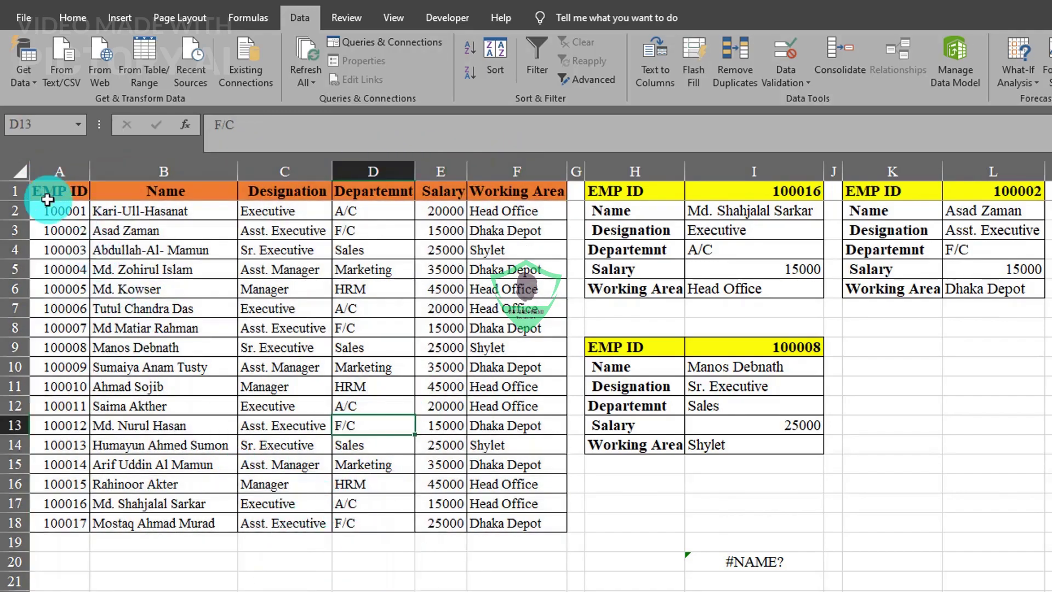
left_click_drag(48, 196, 509, 517)
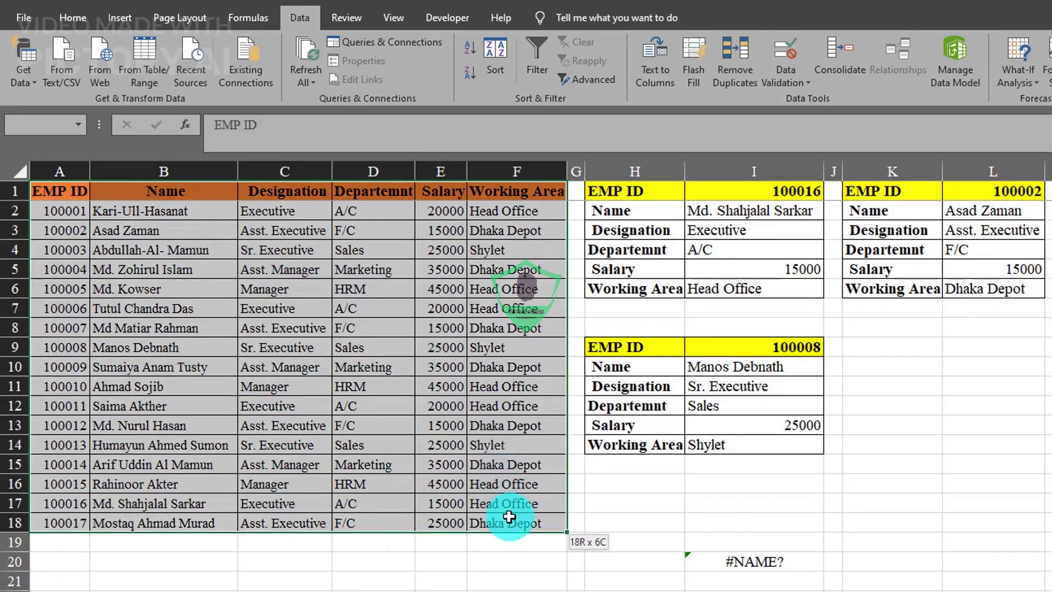
left_click(615, 525)
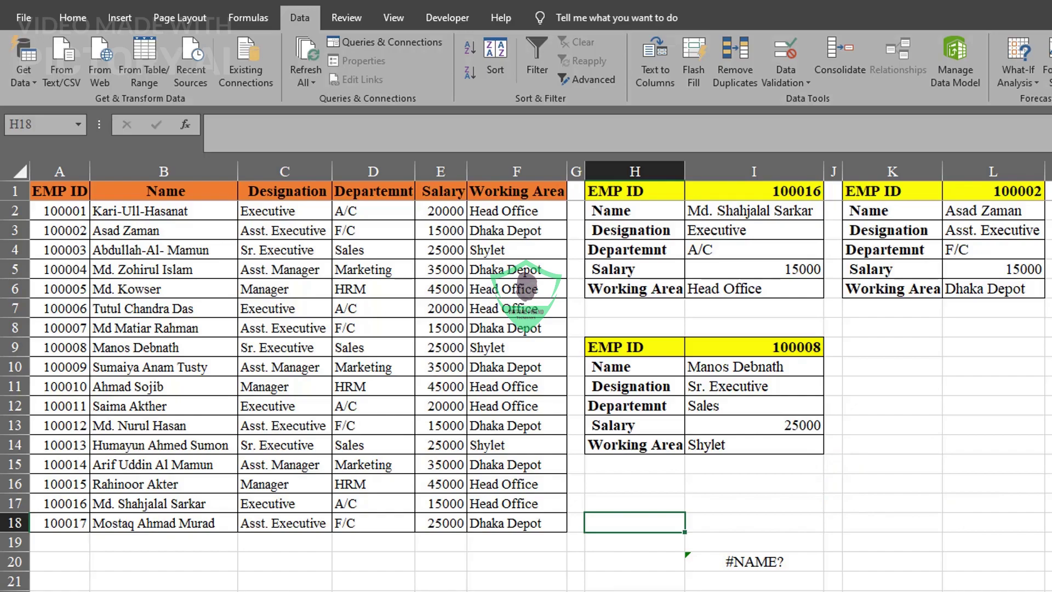